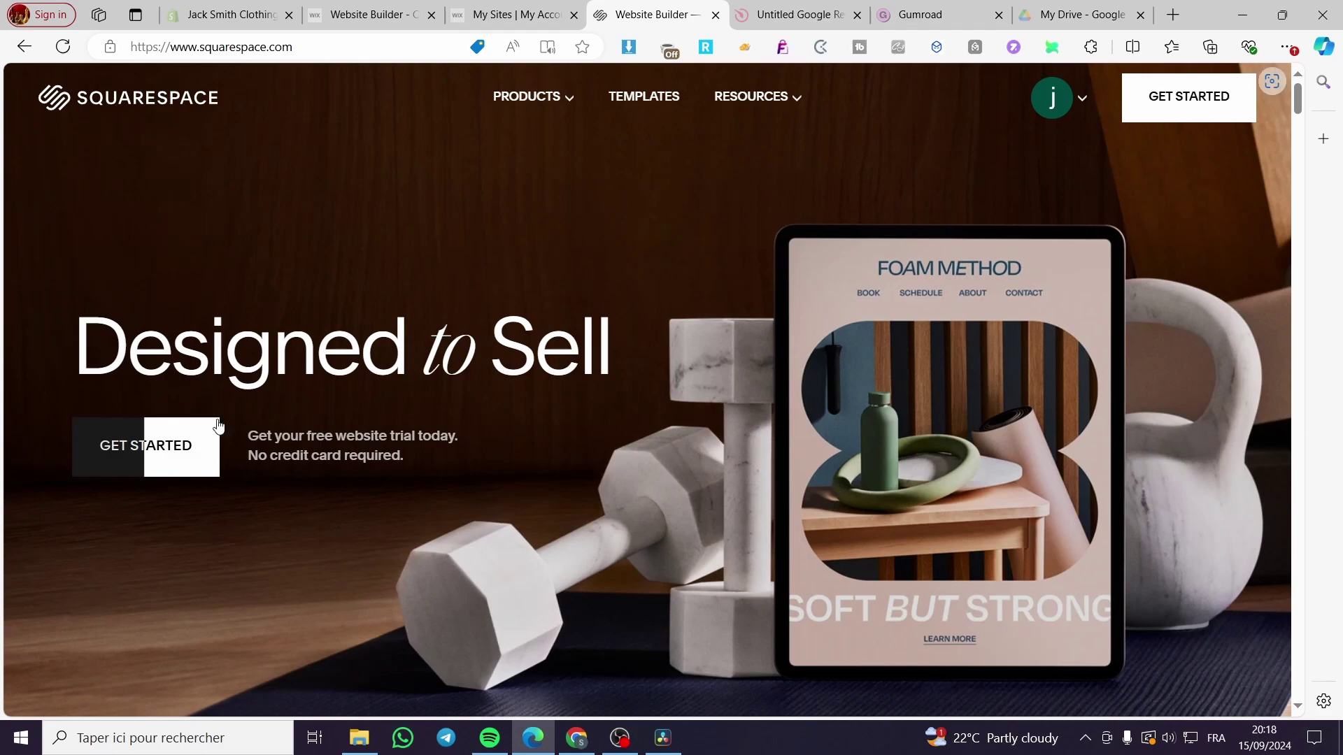
Go to the account dashboard and open the cylinder-daisy-gj8e.squarespace.com site for management.
left_click(1084, 102)
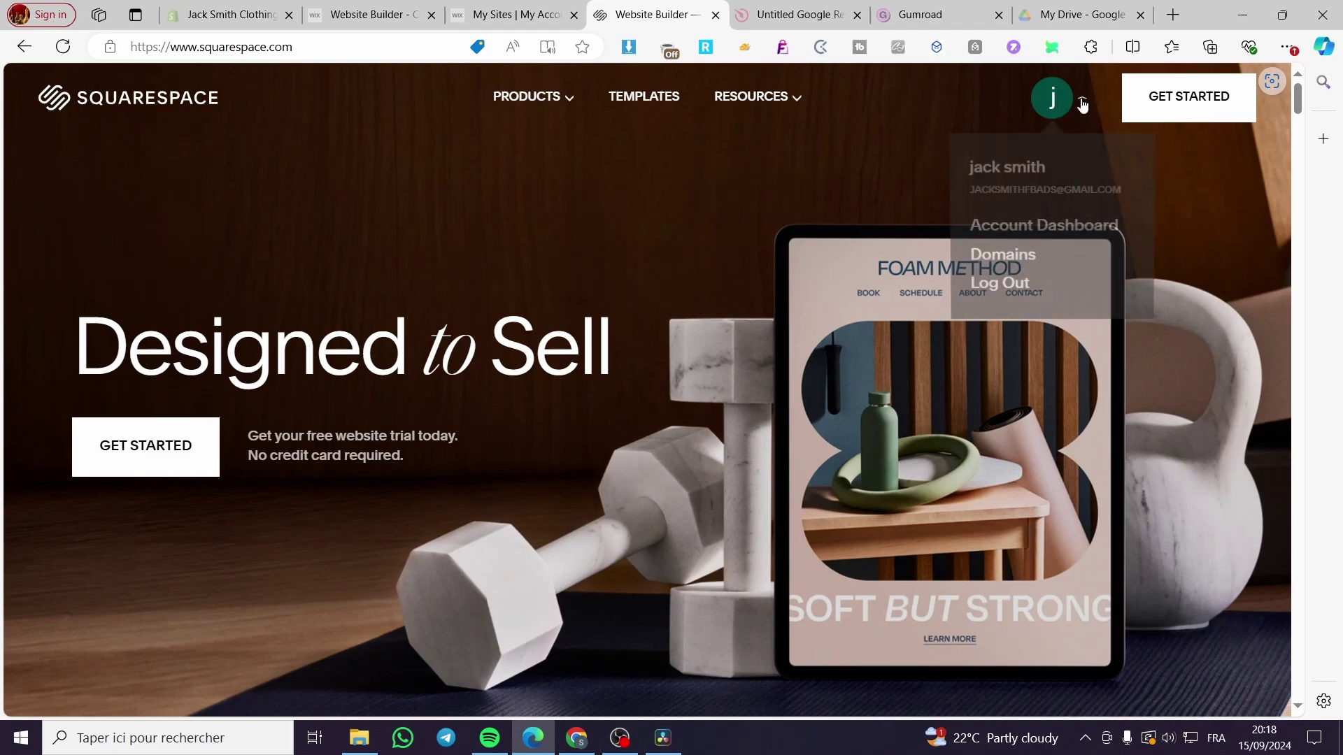
left_click(1036, 234)
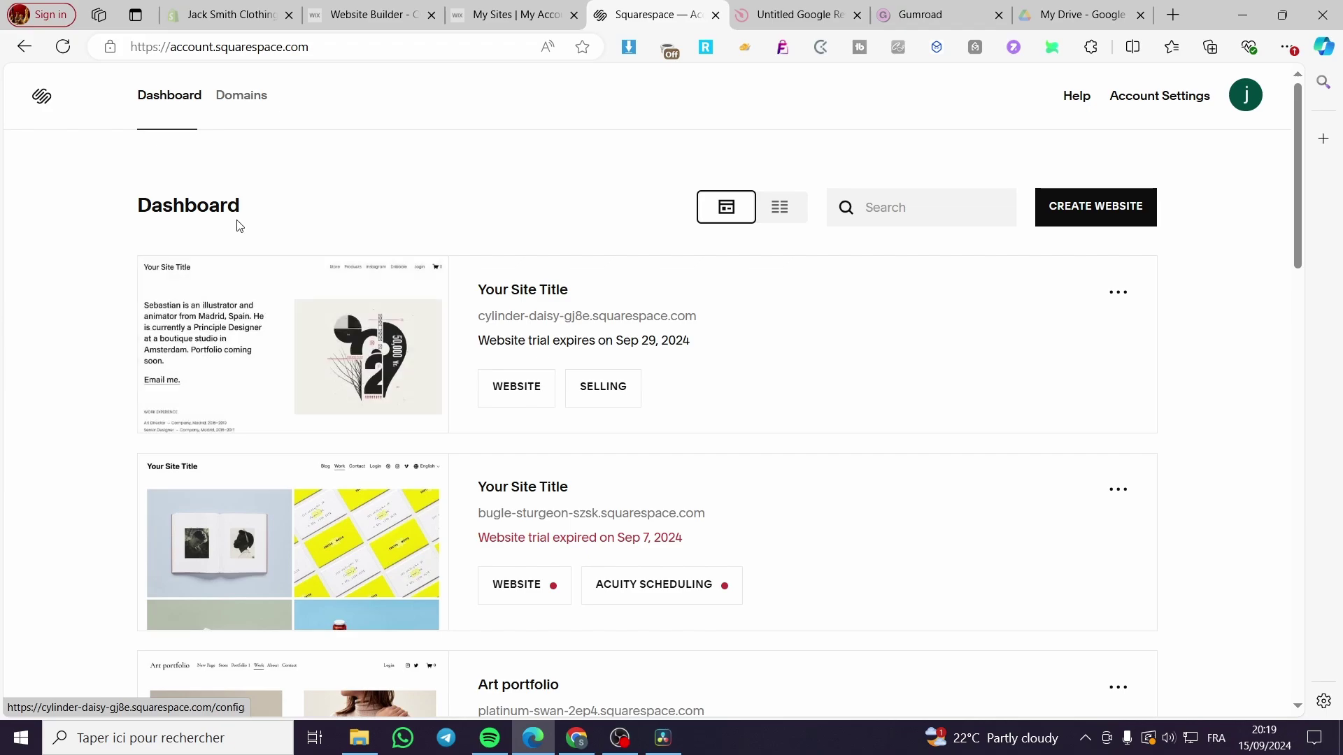
scroll(898, 262, "down", 8)
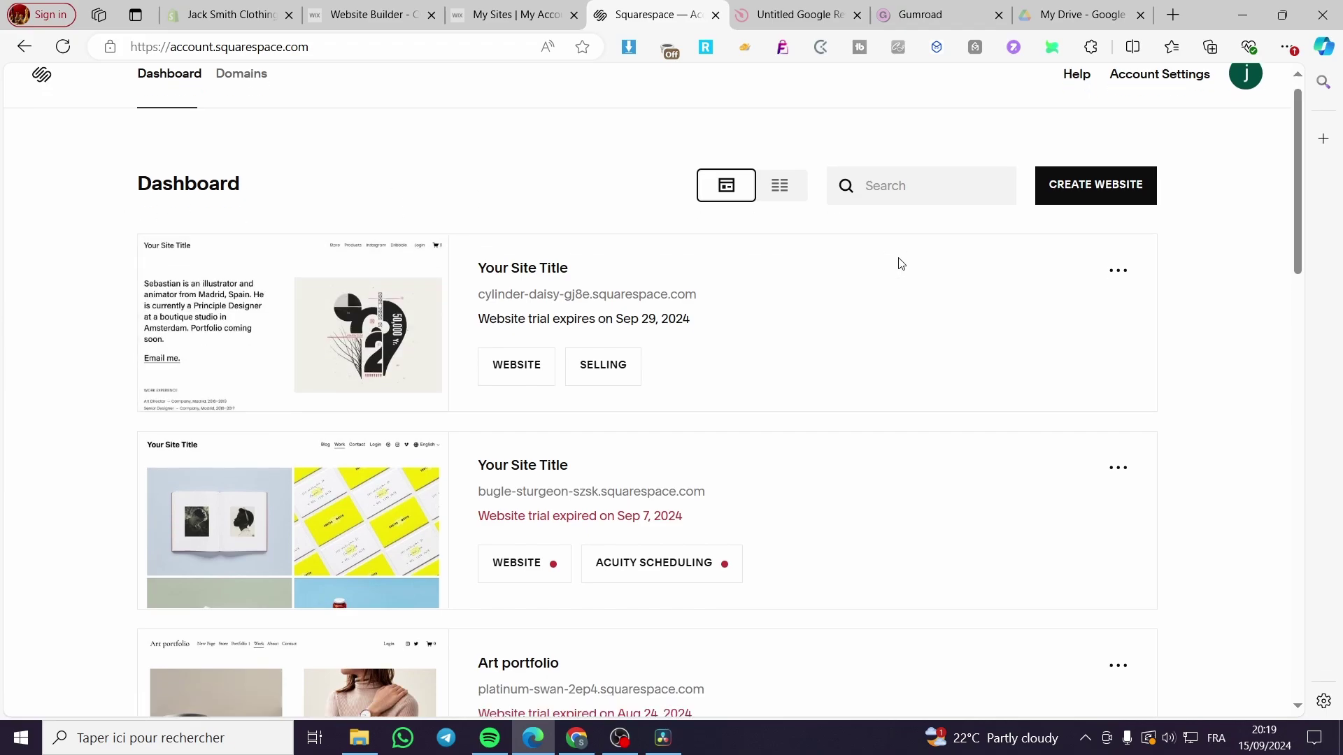
scroll(897, 259, "up", 9)
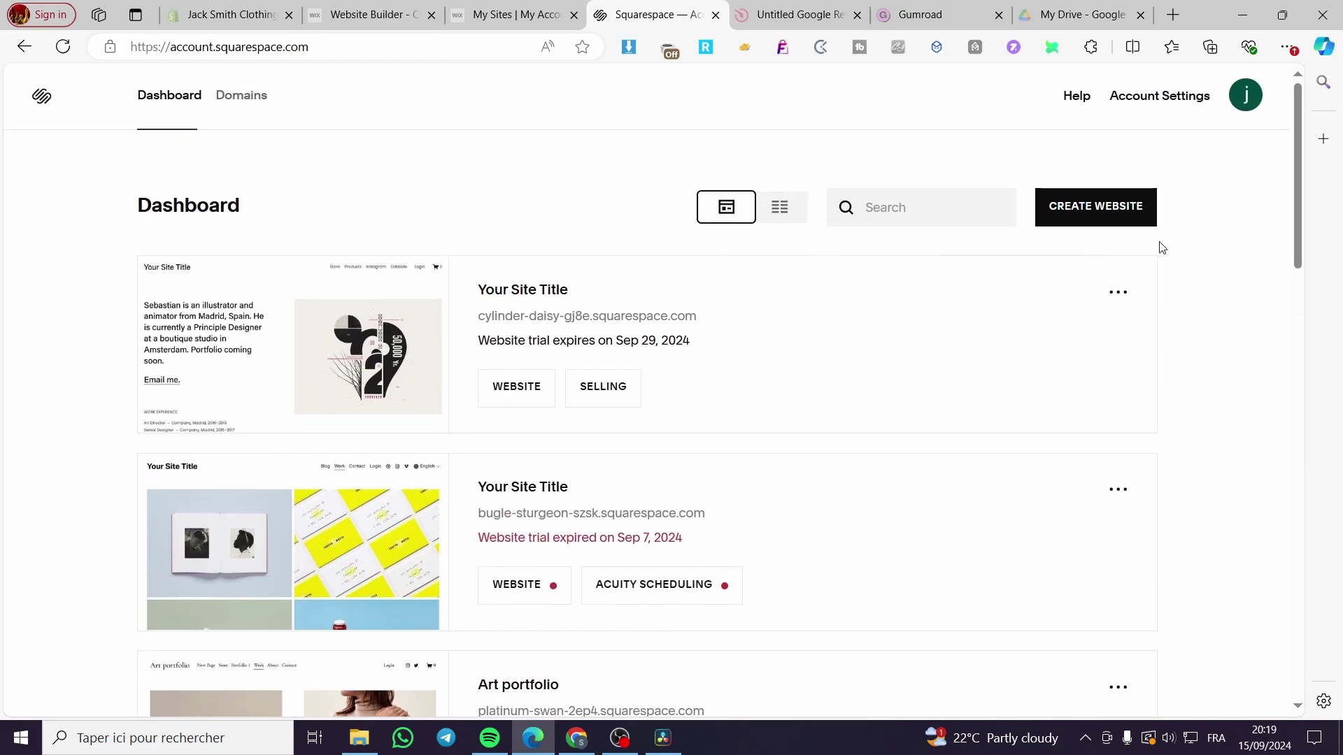
scroll(1295, 169, "down", 2)
scroll(1296, 169, "up", 2)
double_click(545, 340)
left_click(533, 343)
left_click(264, 346)
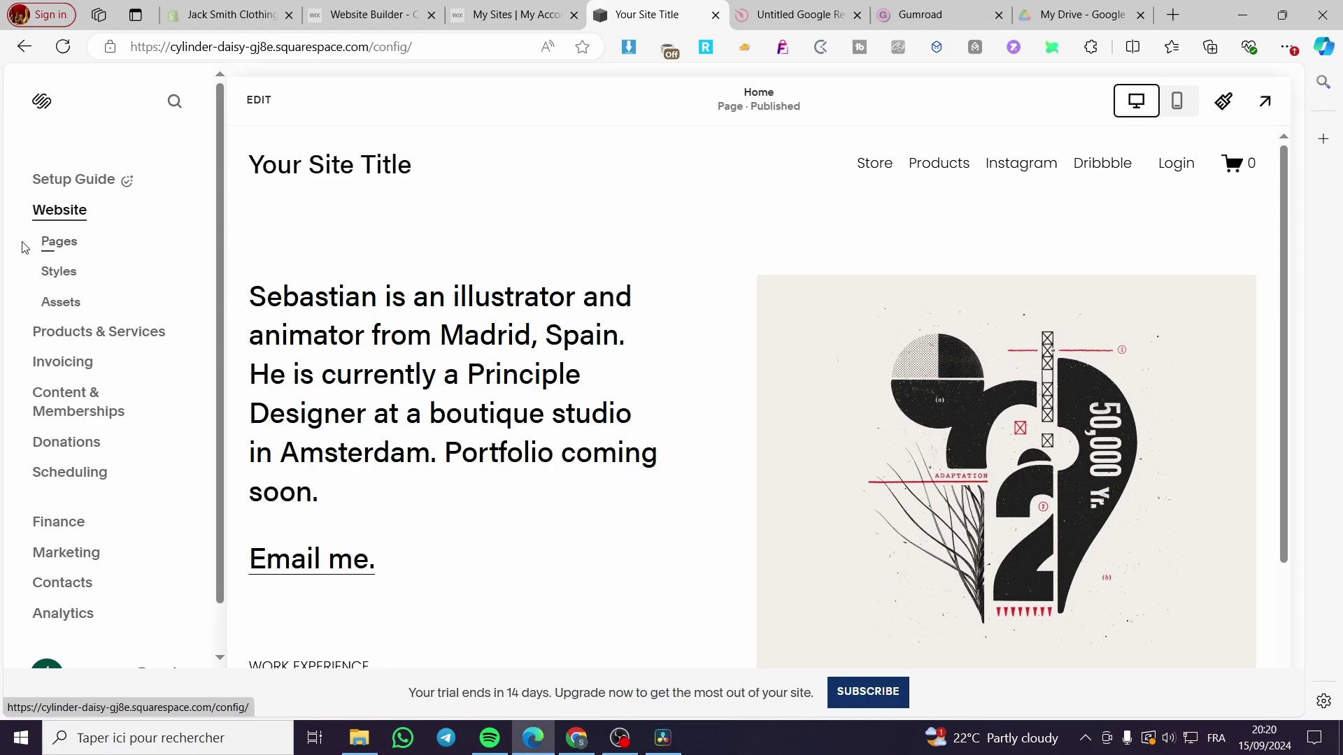
Open the site's product list within its Products & Services area.
left_click(116, 338)
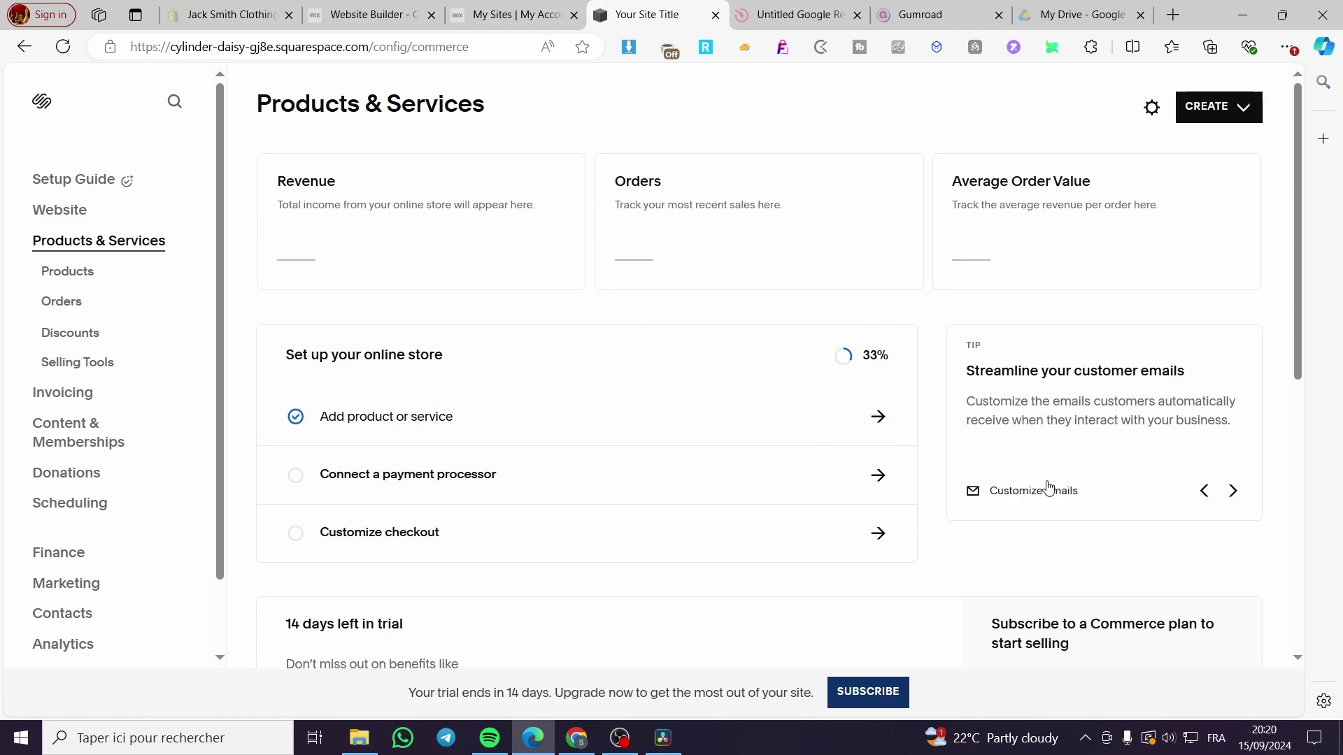
scroll(1039, 492, "down", 1)
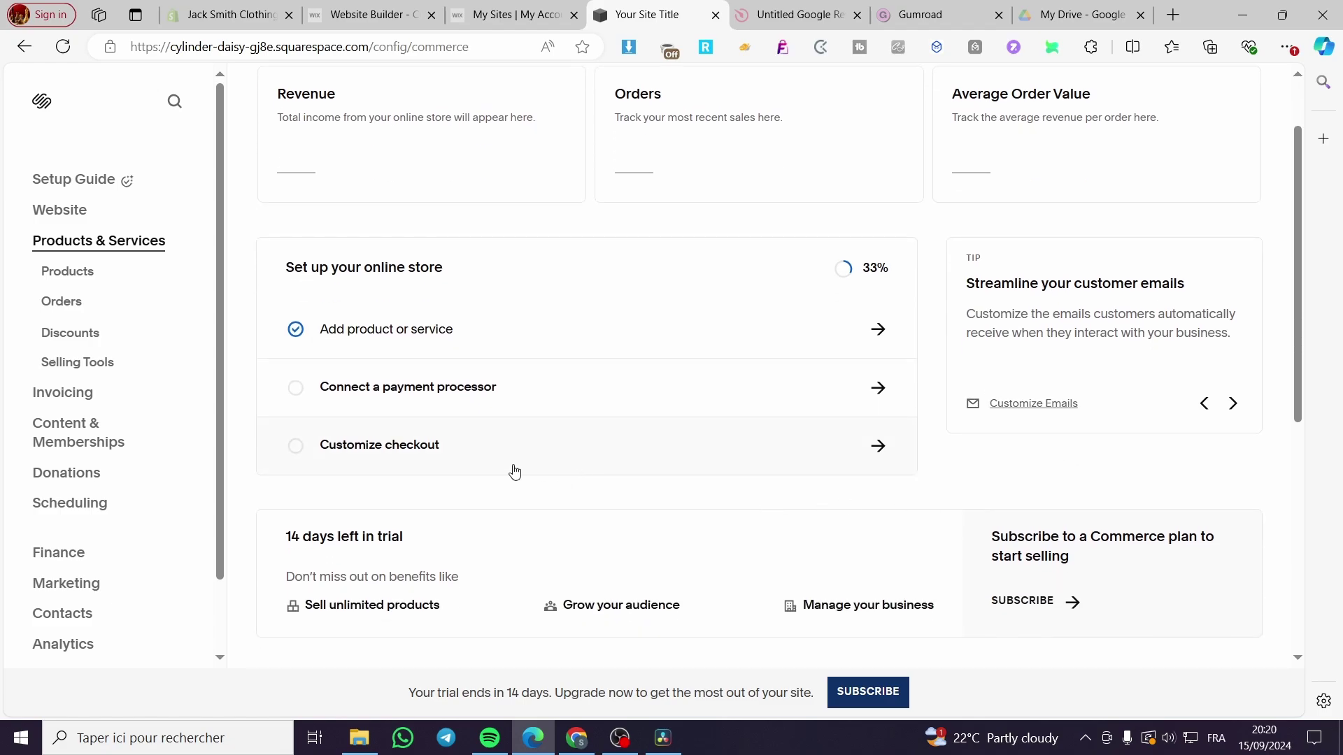
left_click(86, 283)
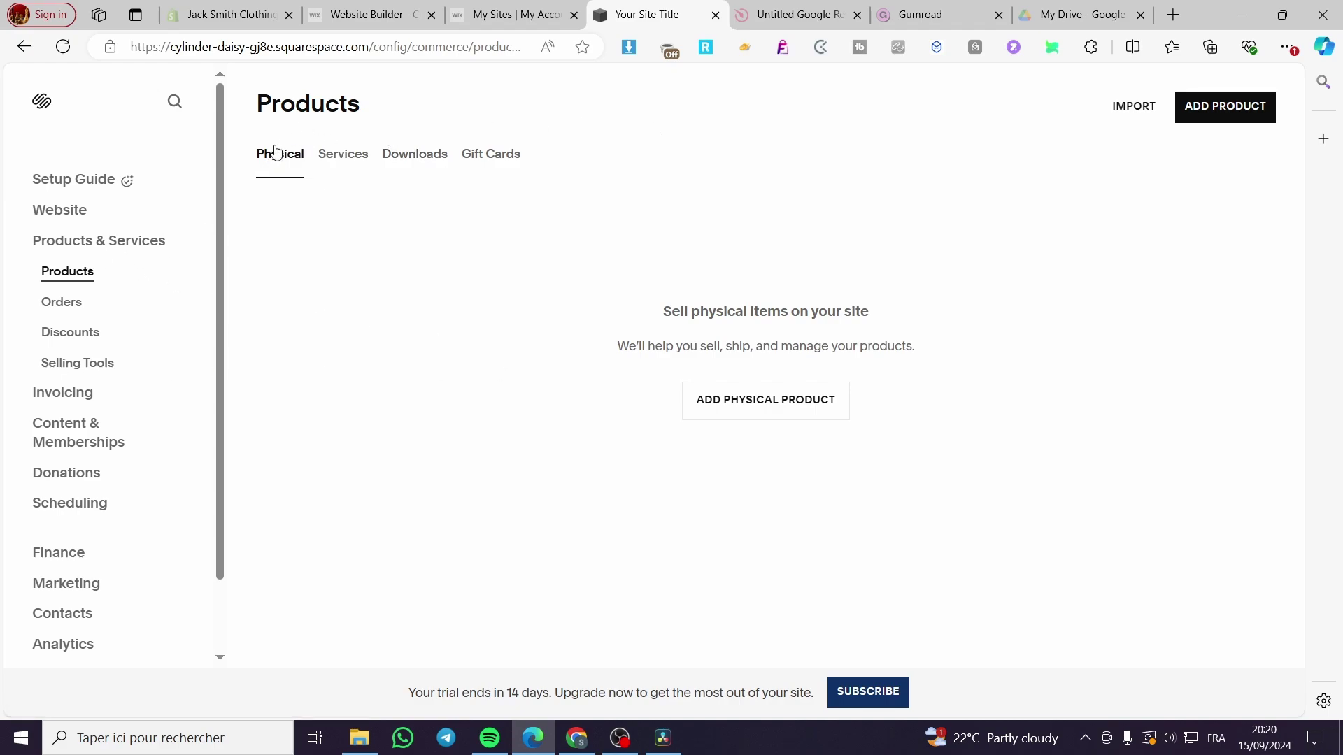
Look through the Services, Downloads and Gift Cards product categories, ending on the Physical category.
left_click(363, 160)
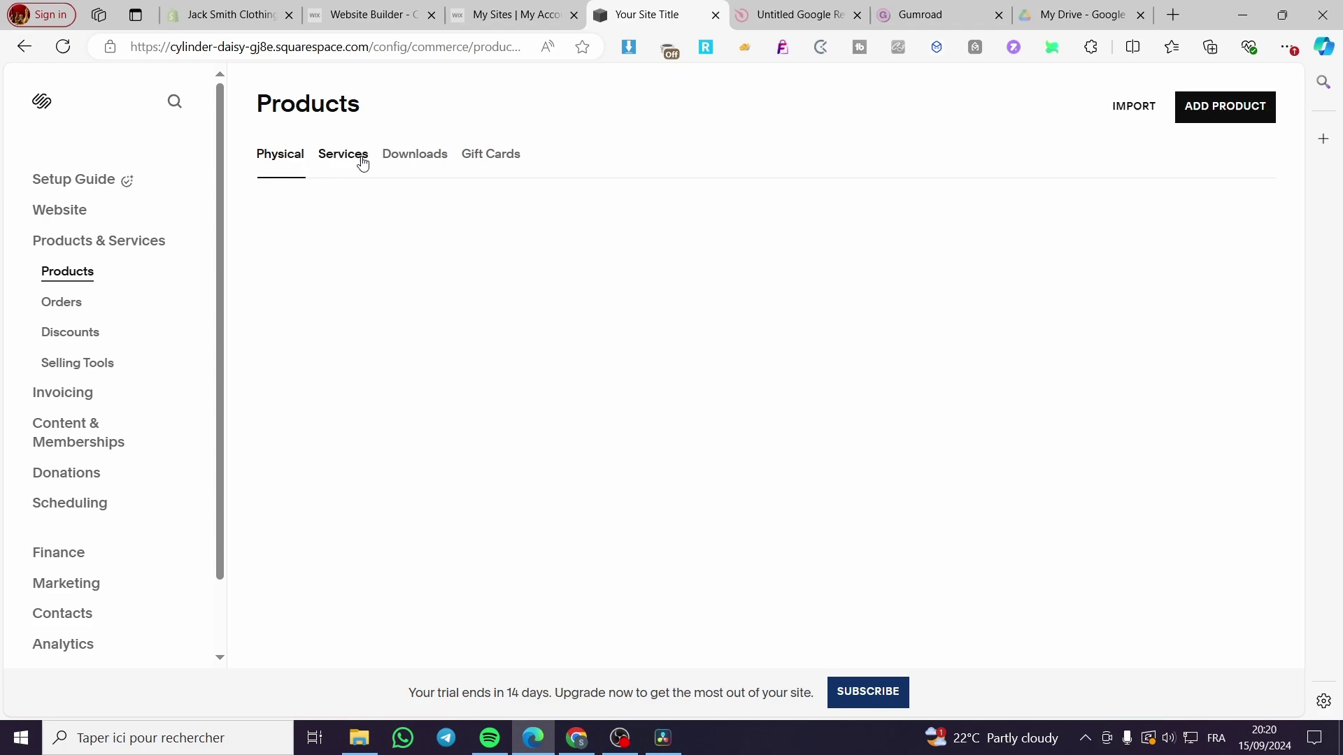
left_click(430, 160)
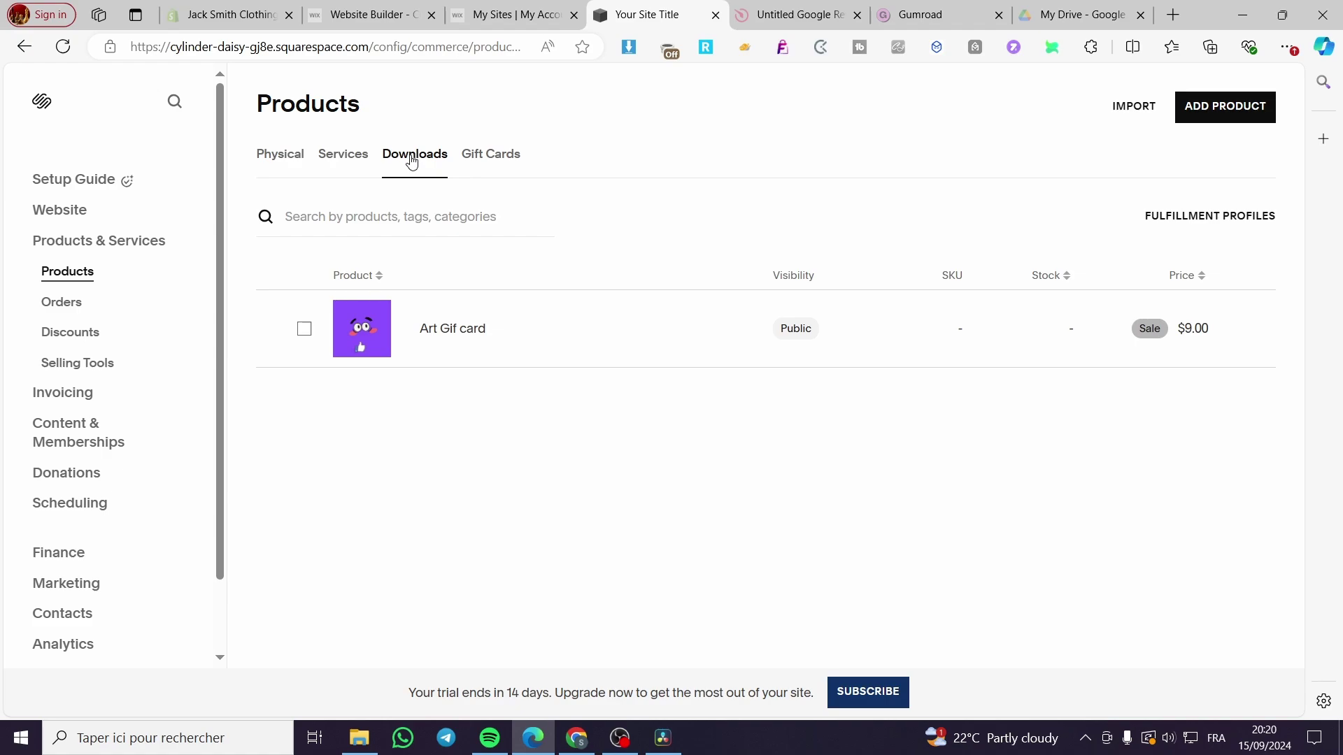
left_click(474, 161)
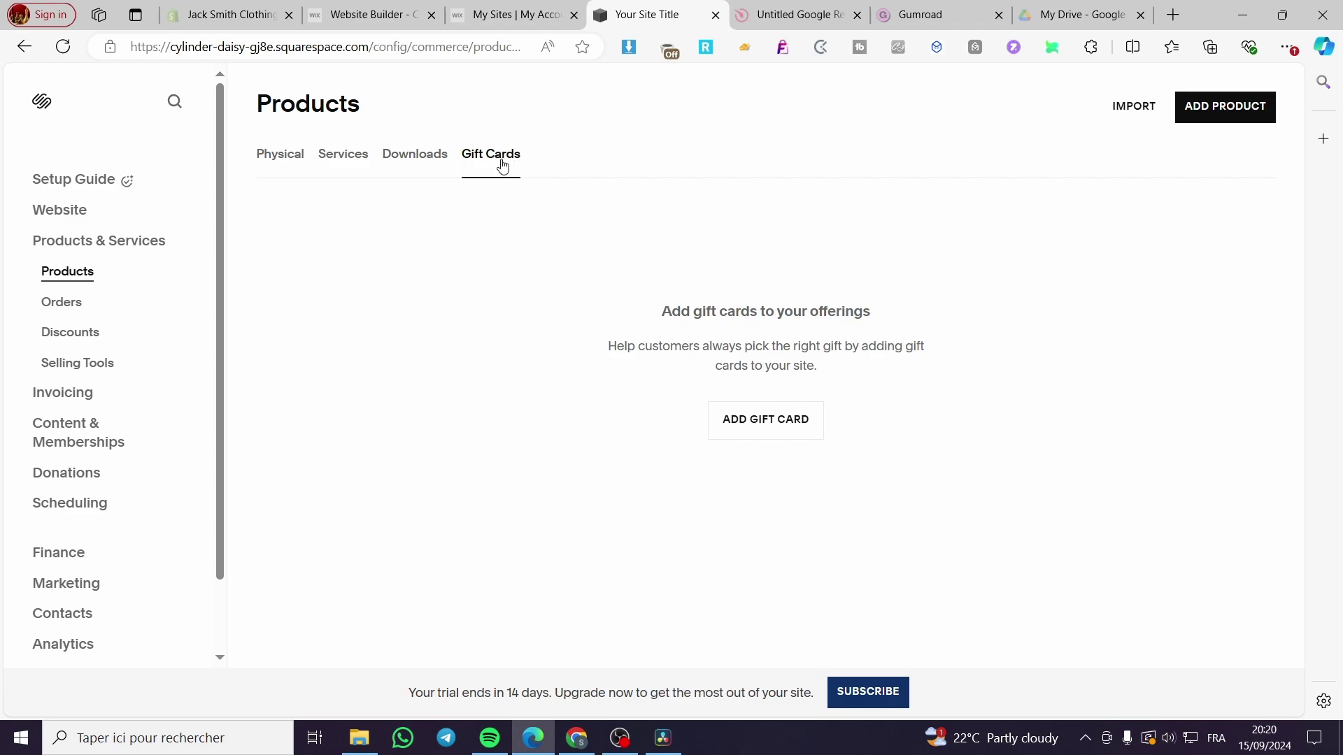
left_click(425, 168)
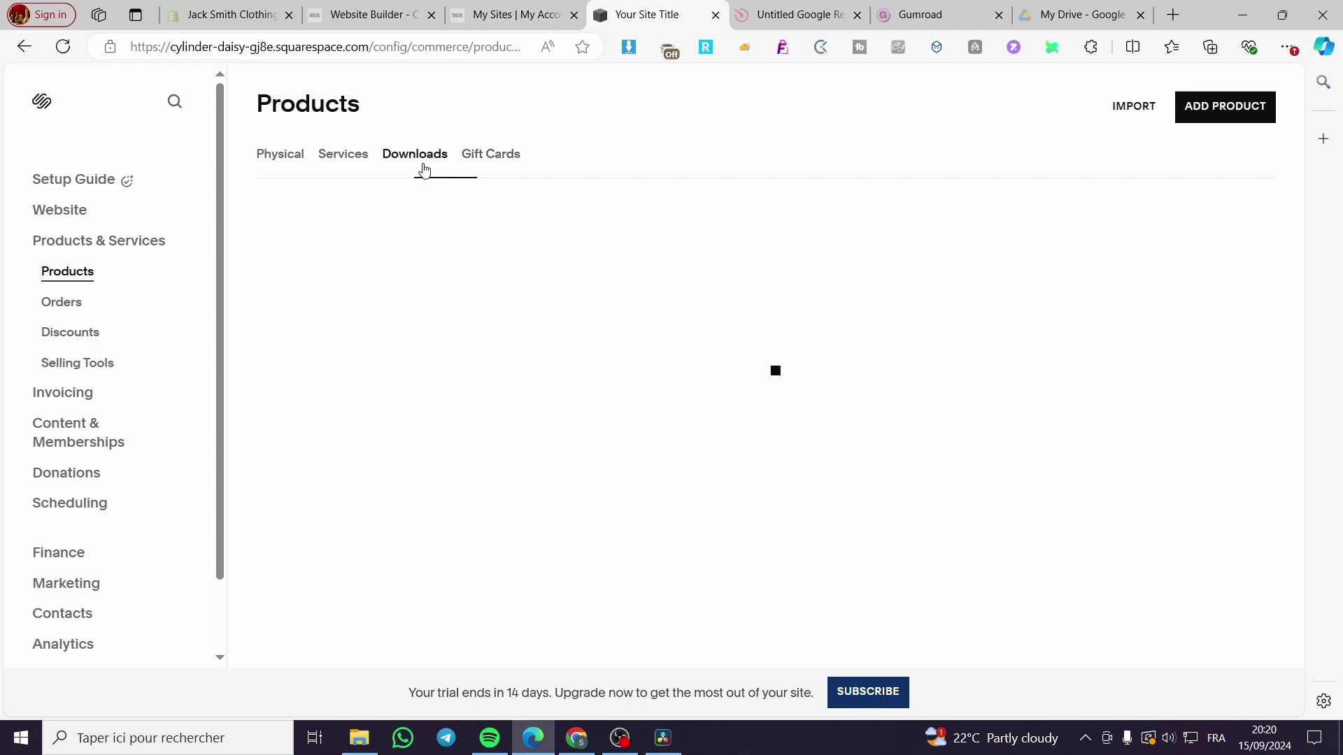
left_click(298, 160)
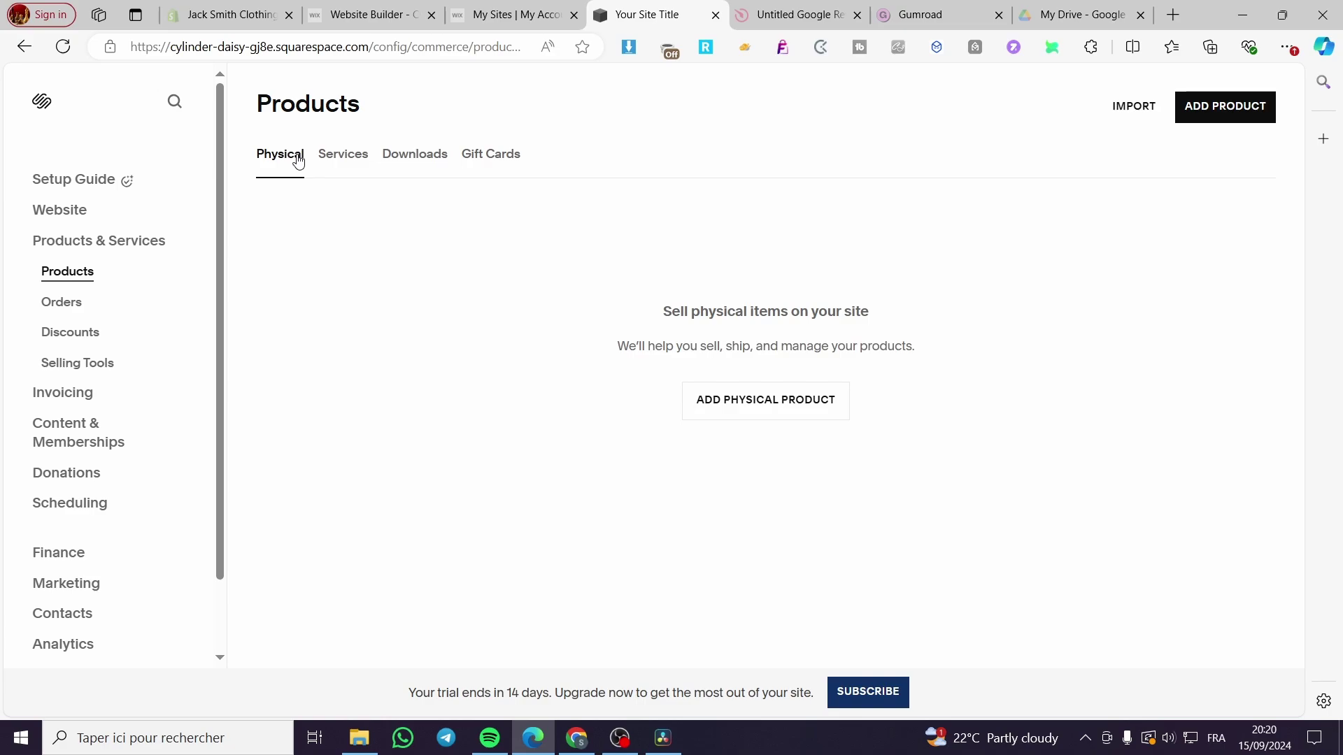
Create a new physical product and name it Shirt.
left_click(793, 408)
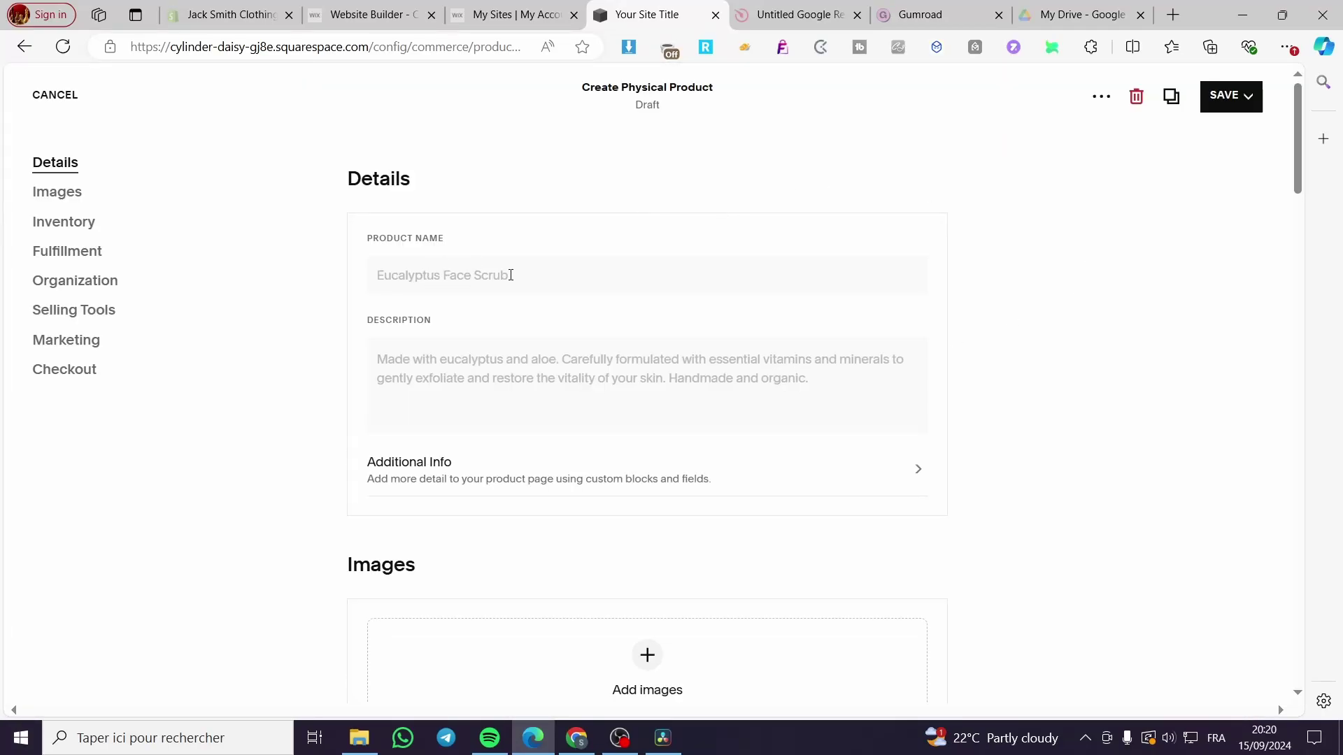
left_click(510, 275)
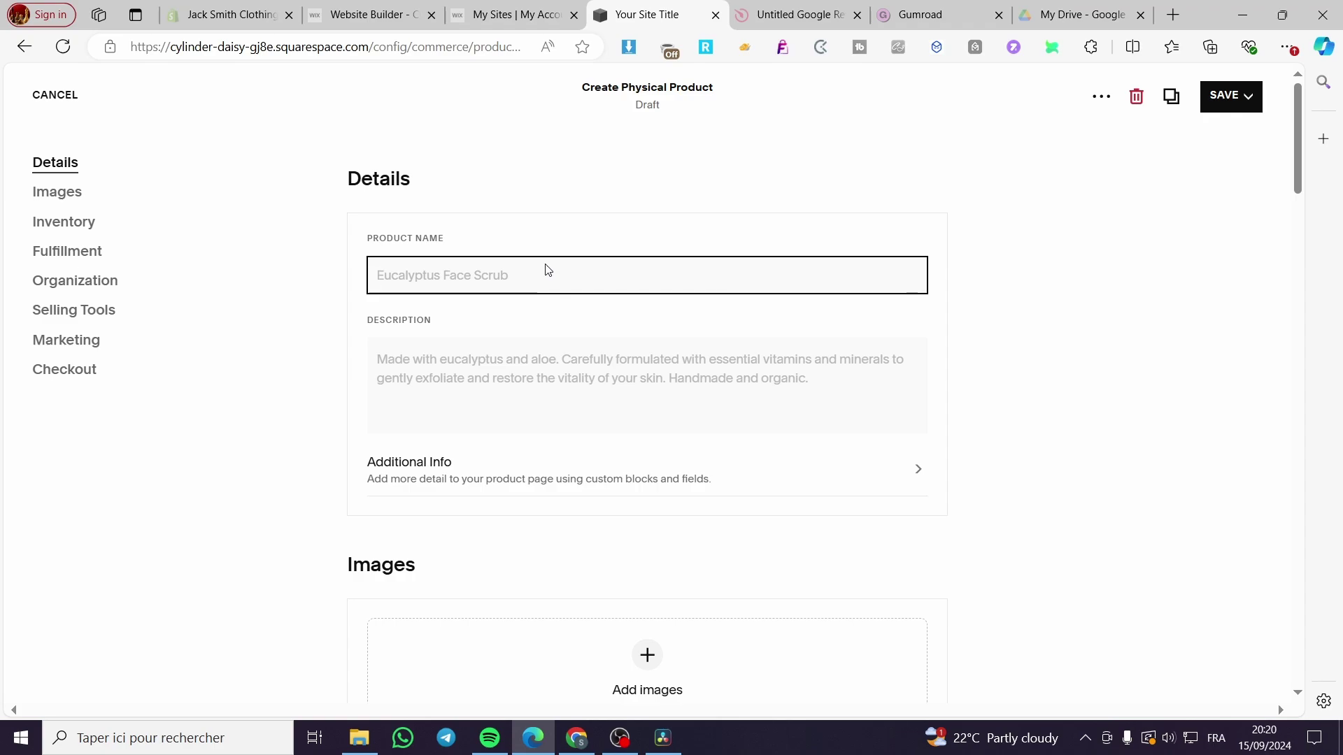
type("S")
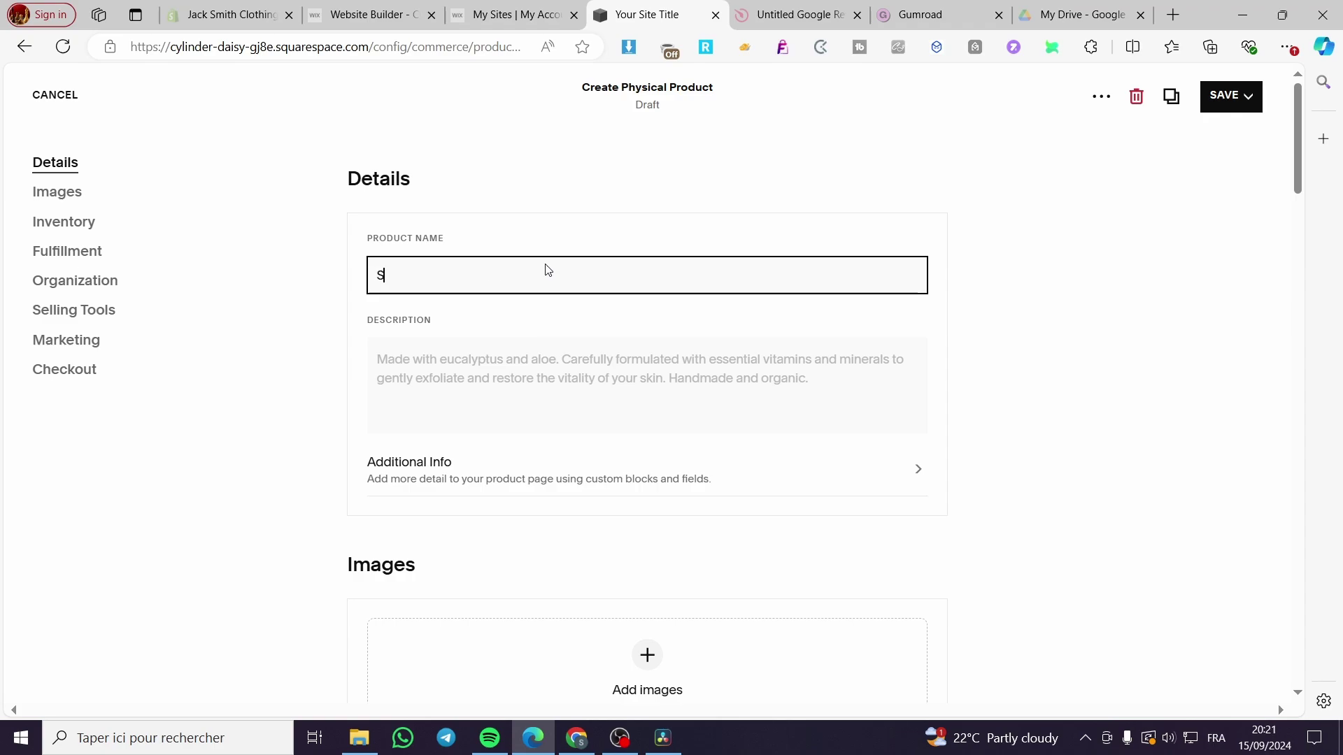
type("hirt")
Generate the product description with Squarespace AI, accepting its terms and reusing the product name Shirt as the prompt.
left_click_drag(507, 265, 259, 289)
left_click(419, 276)
left_click_drag(420, 275, 333, 289)
key("ctrl+c")
left_click(549, 378)
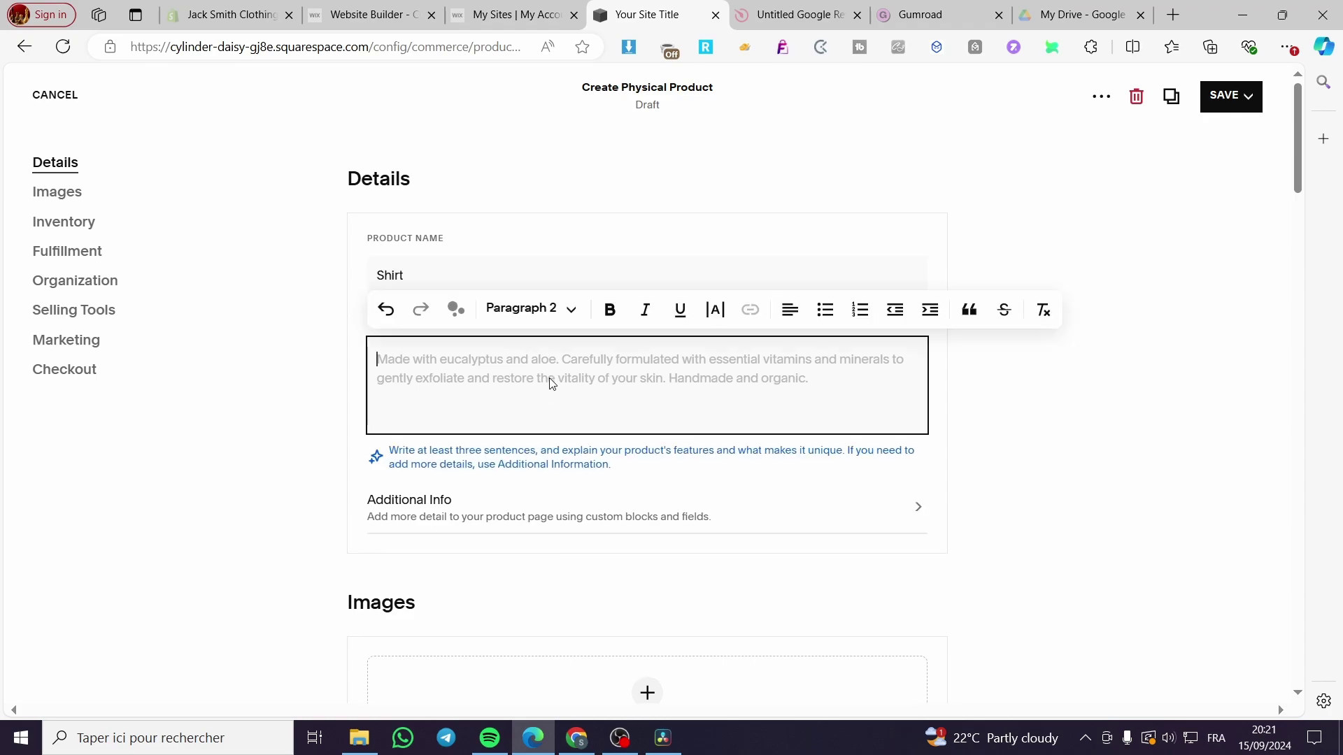
left_click(459, 315)
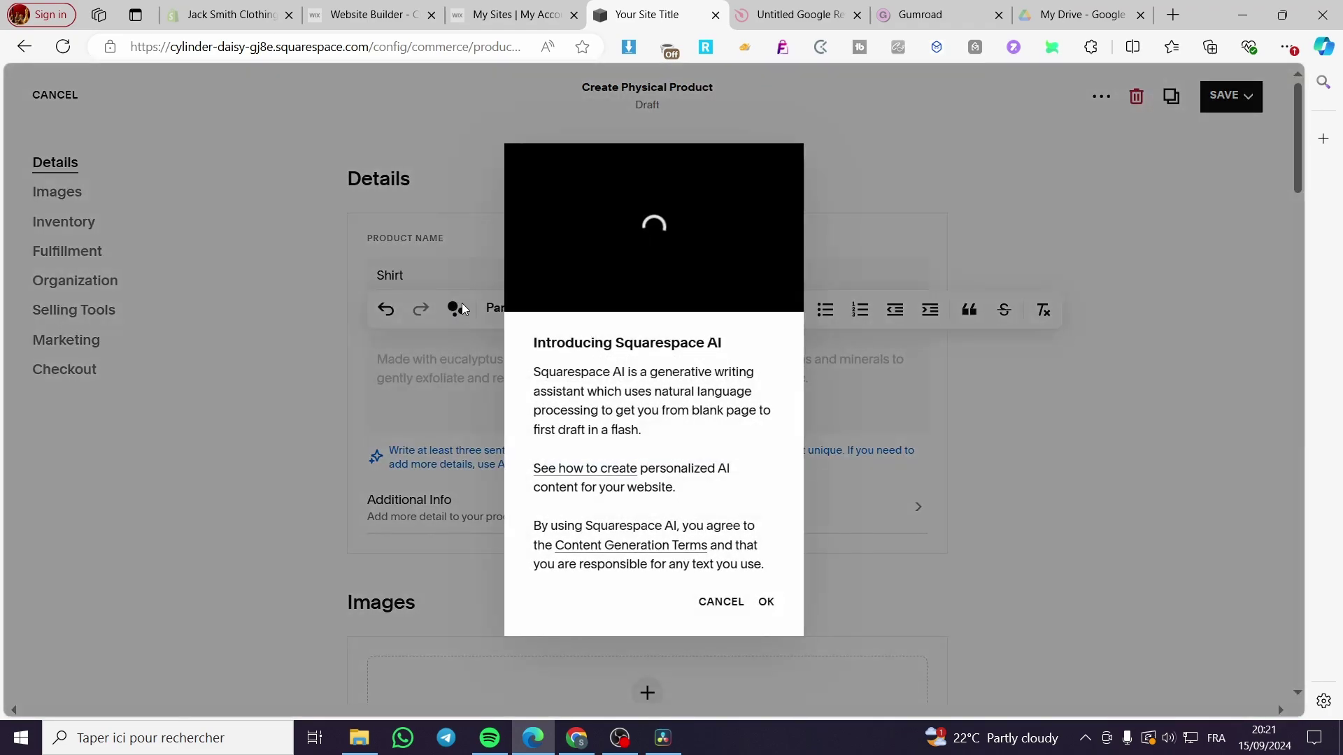
left_click(768, 603)
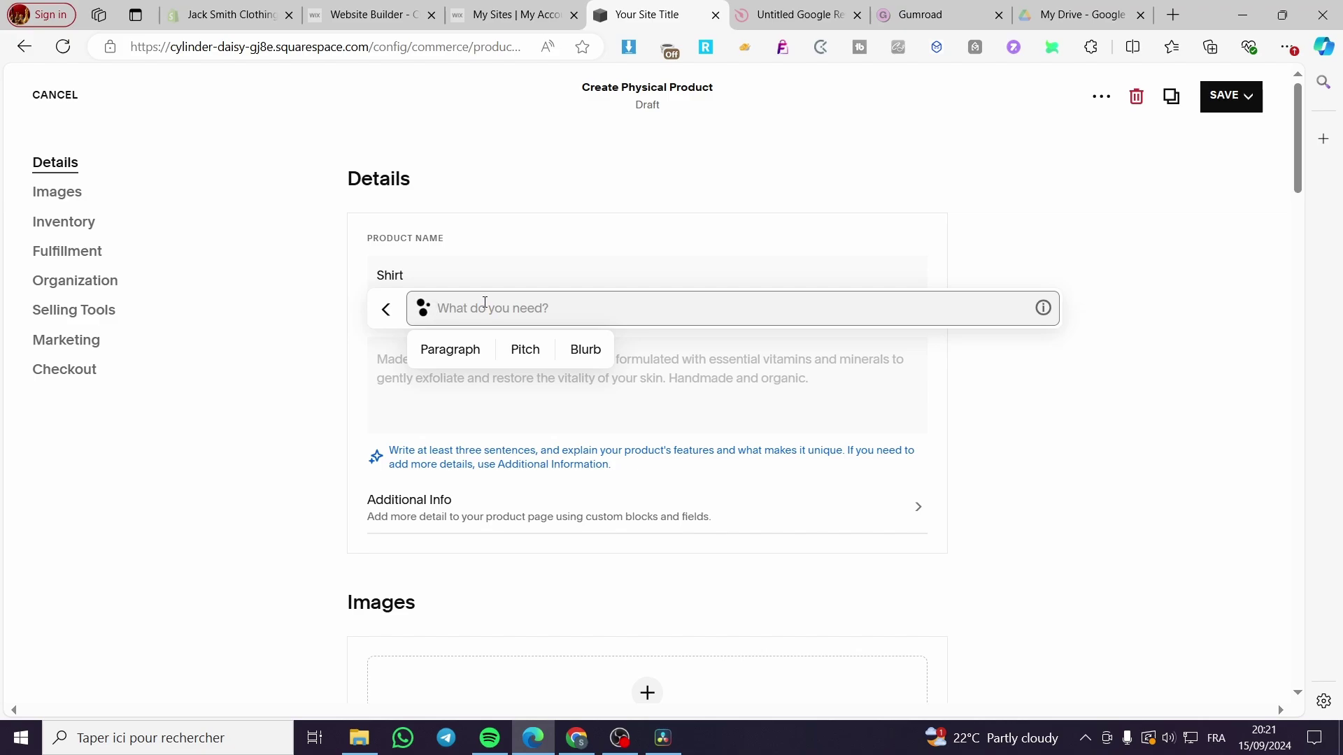
key("ctrl+v")
key("Return")
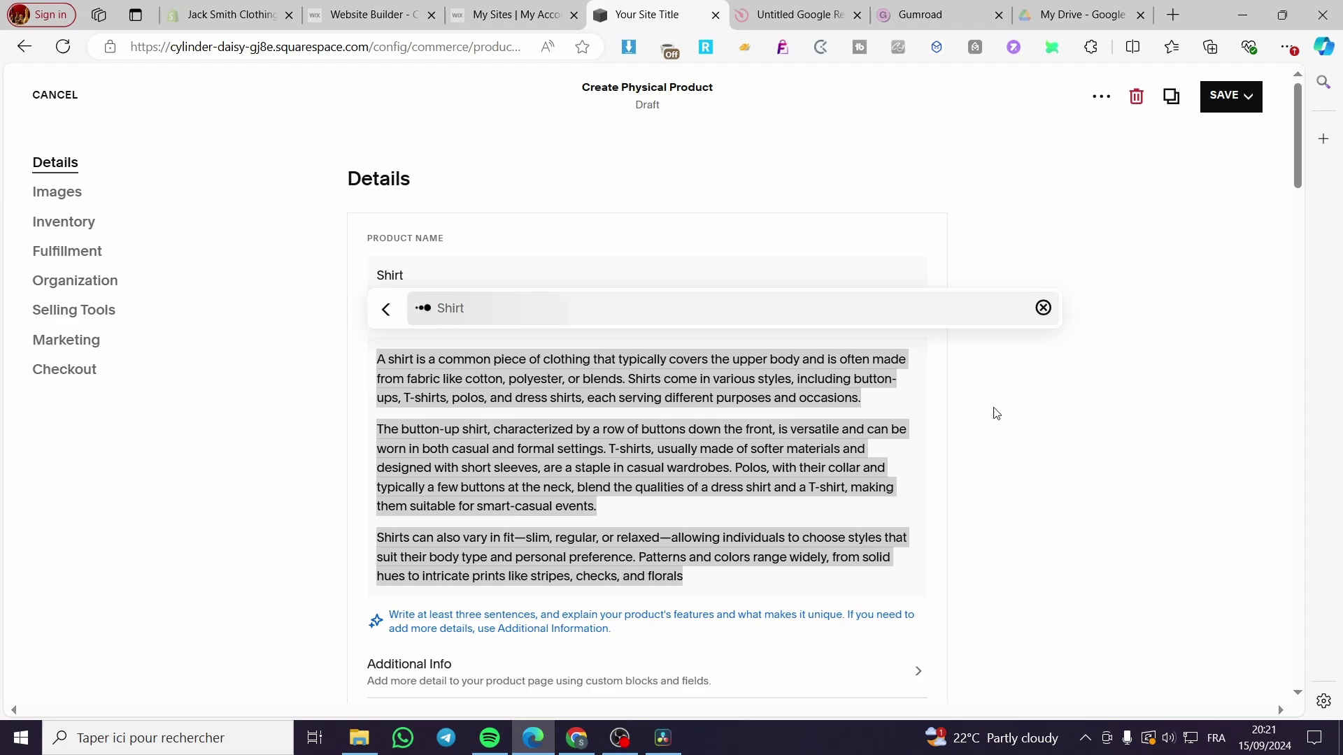
Stop the AI writing, rerun the Shirt prompt for a different description, and stop it partway to keep a short text.
left_click(1043, 308)
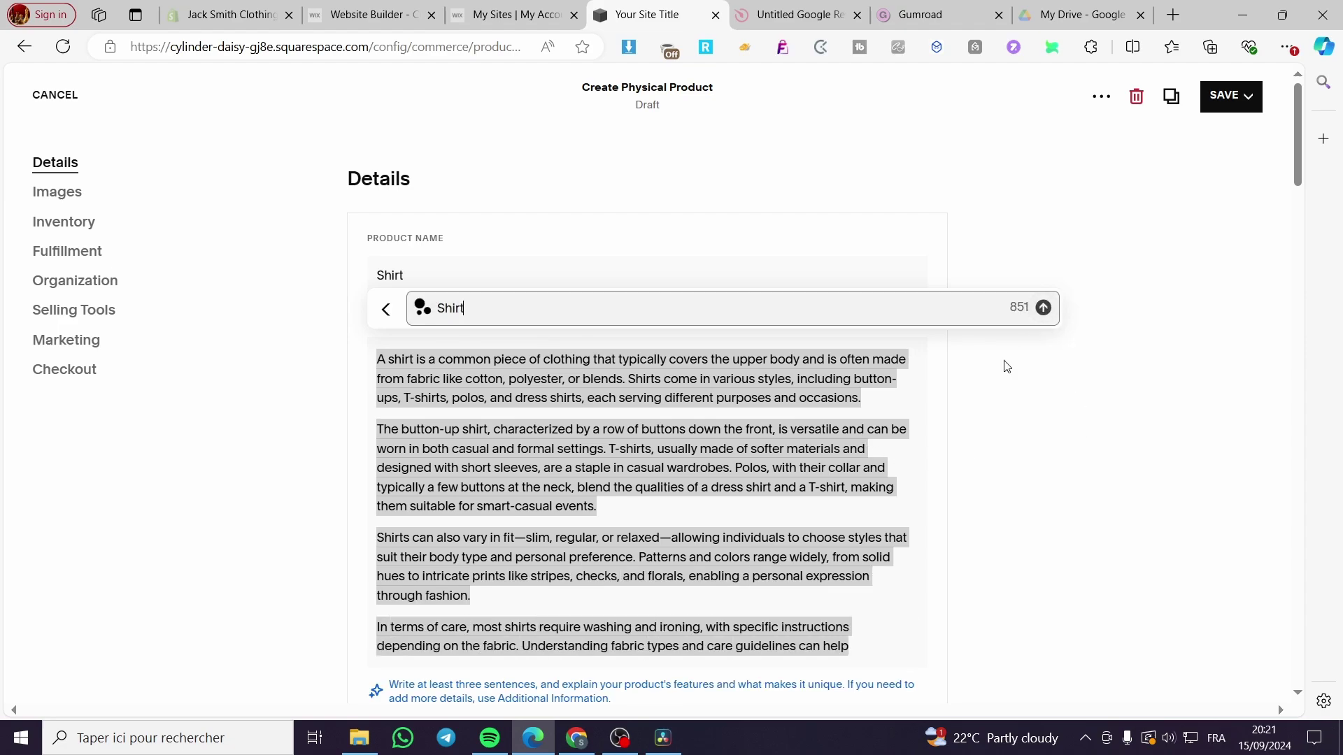
left_click(1043, 308)
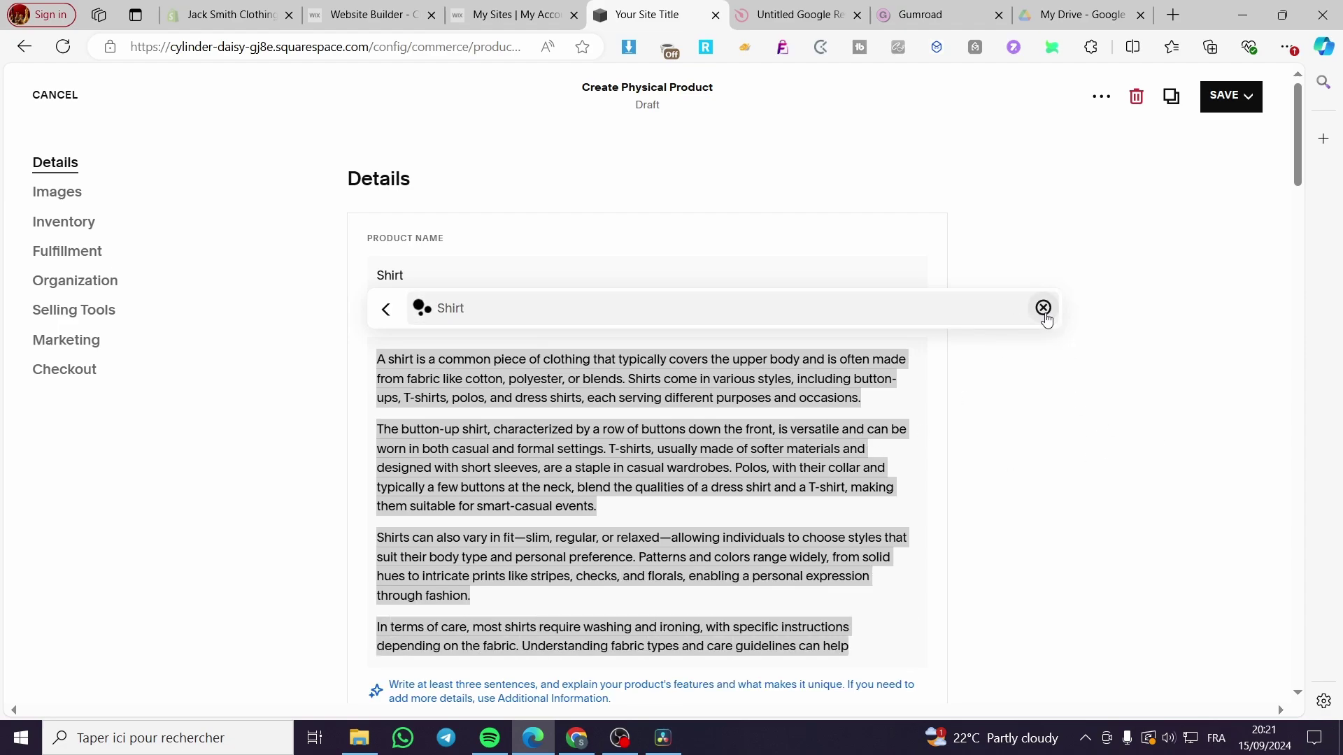
left_click(1043, 307)
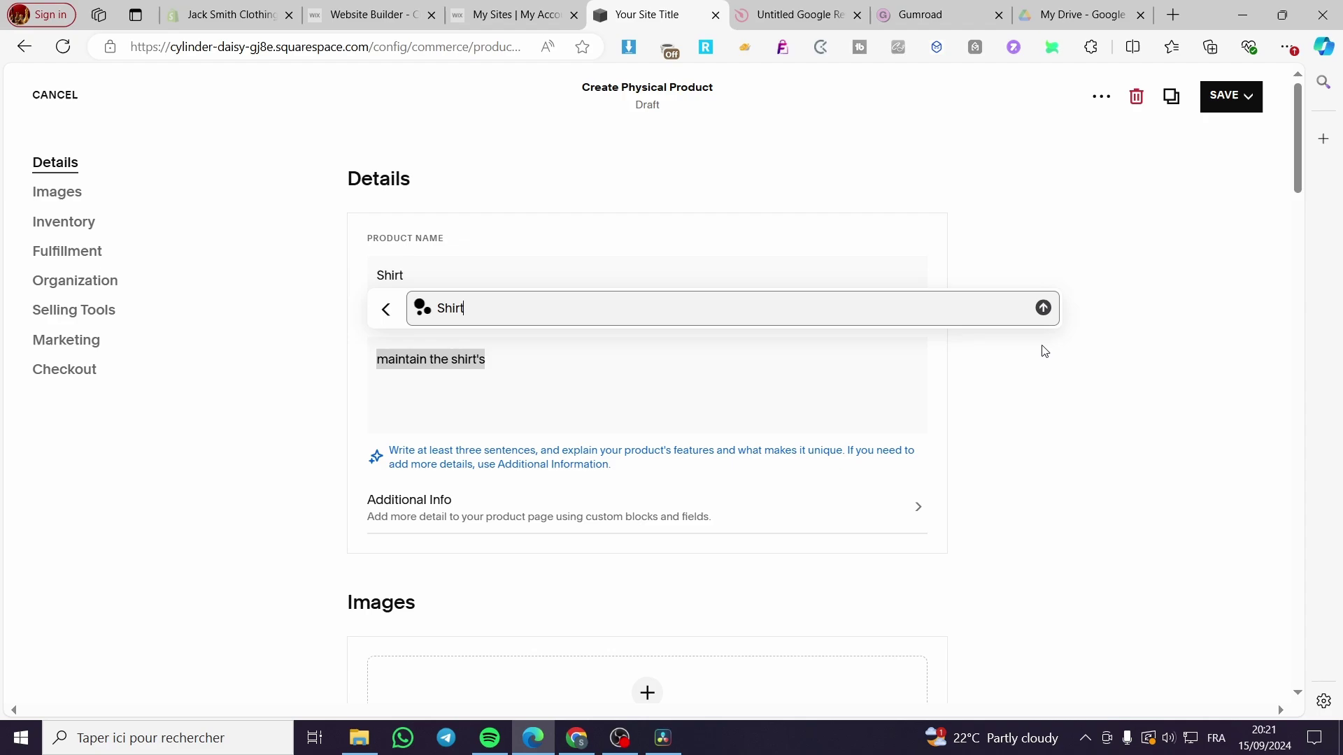
left_click(1049, 308)
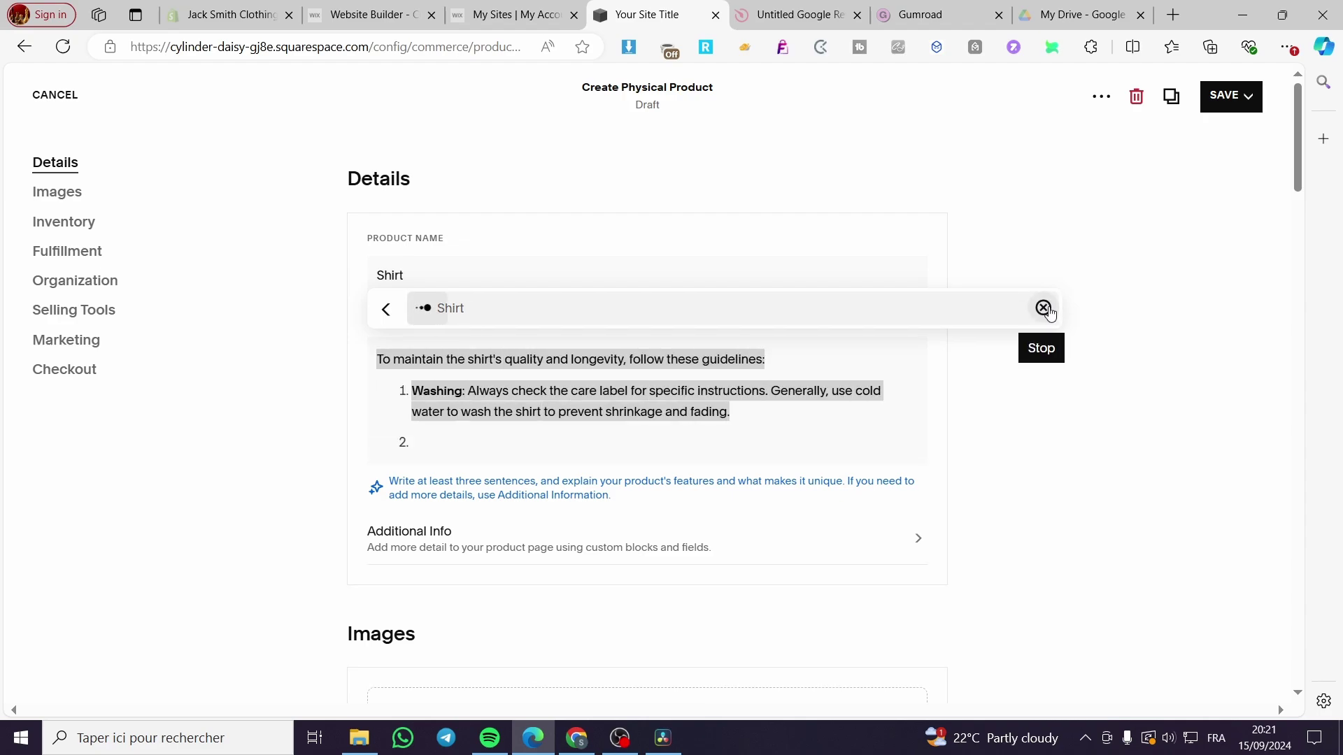
left_click(1050, 308)
left_click(969, 486)
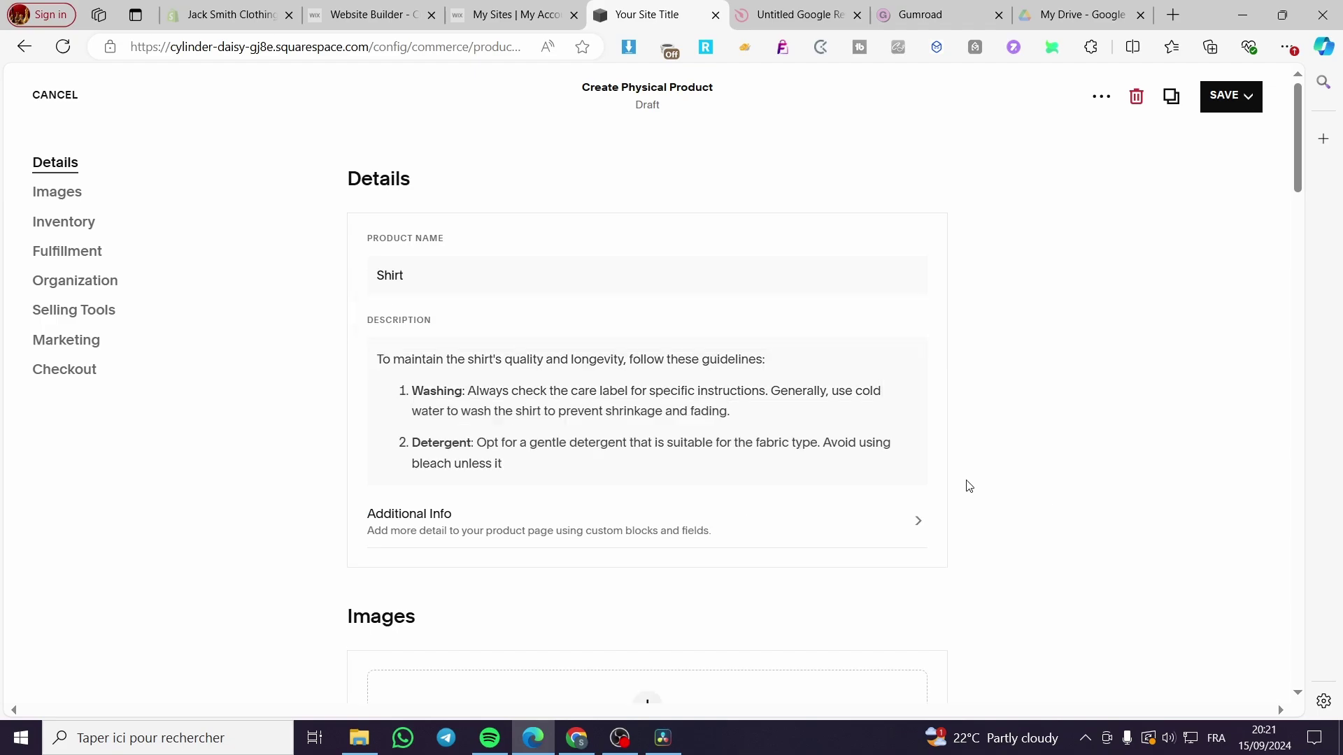
Upload il_fullxfull.6100297478_9kck from the Téléchargements folder as the product's first image.
scroll(426, 365, "down", 3)
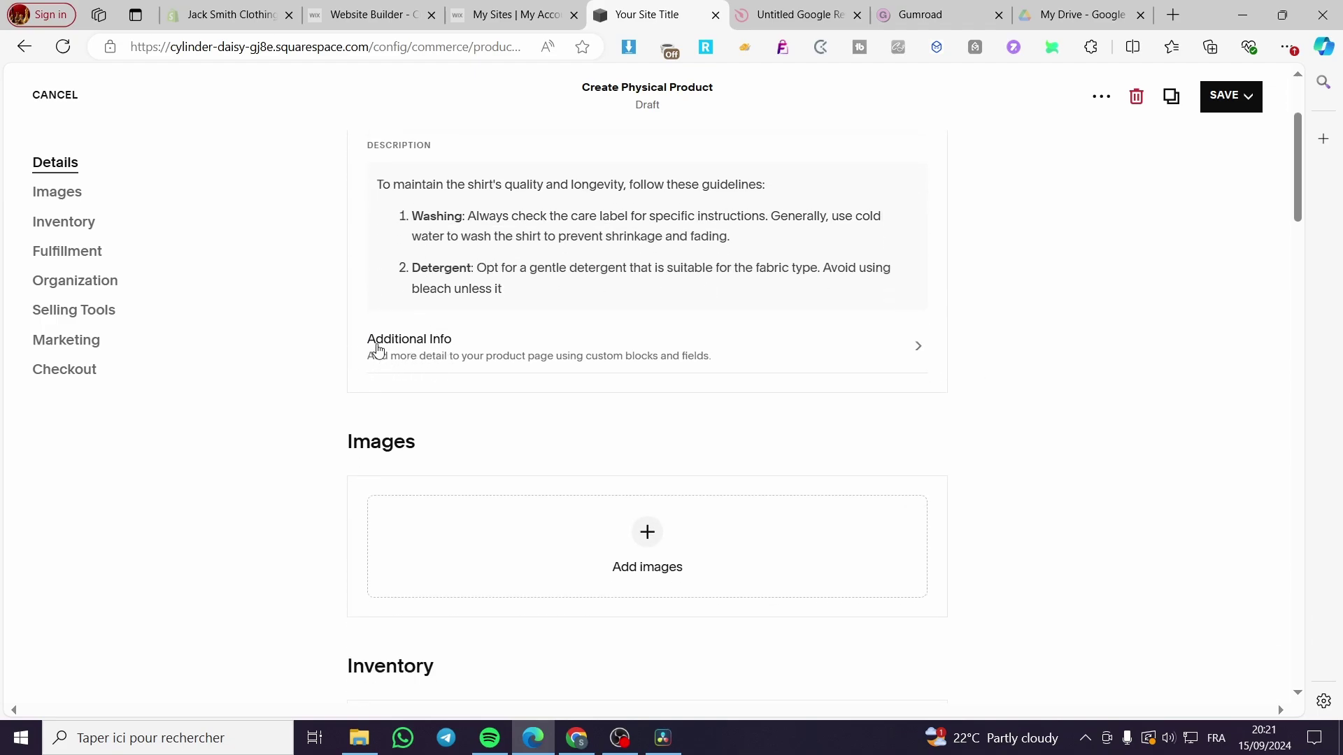
scroll(795, 360, "down", 1)
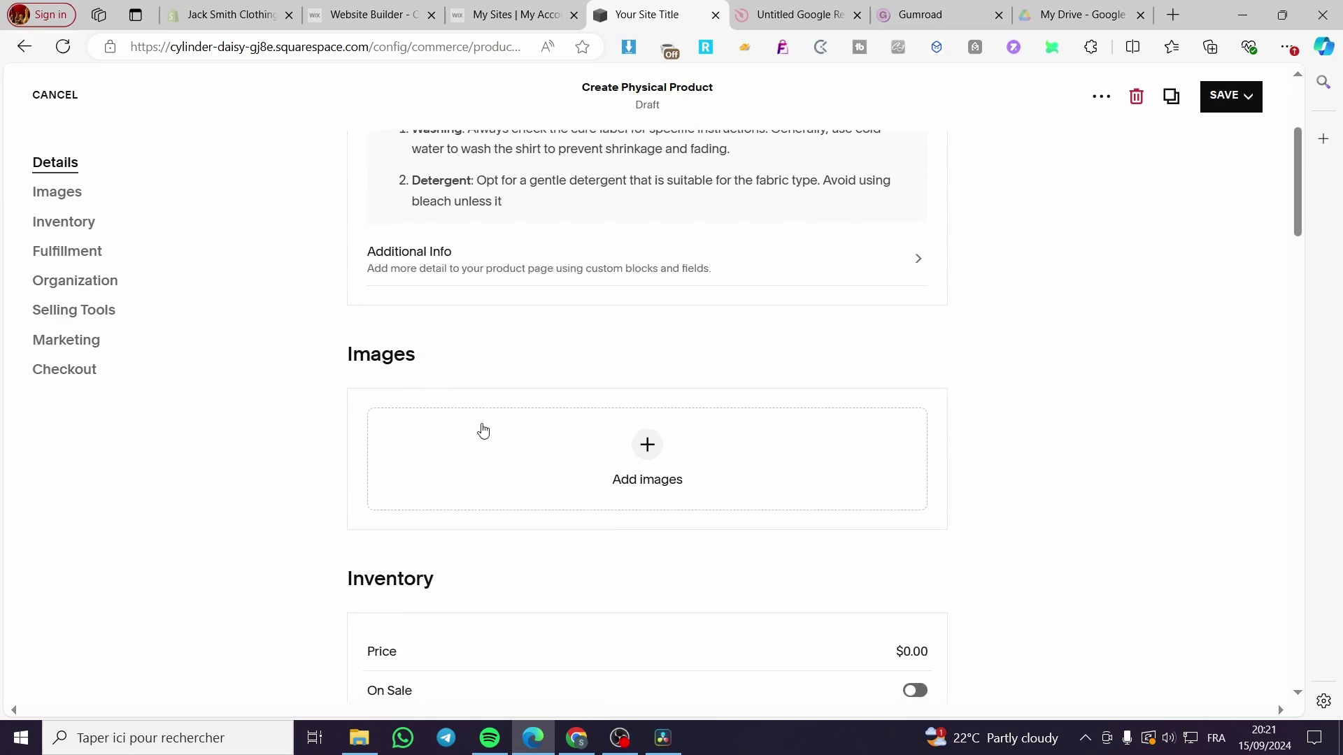
left_click(668, 451)
left_click(760, 452)
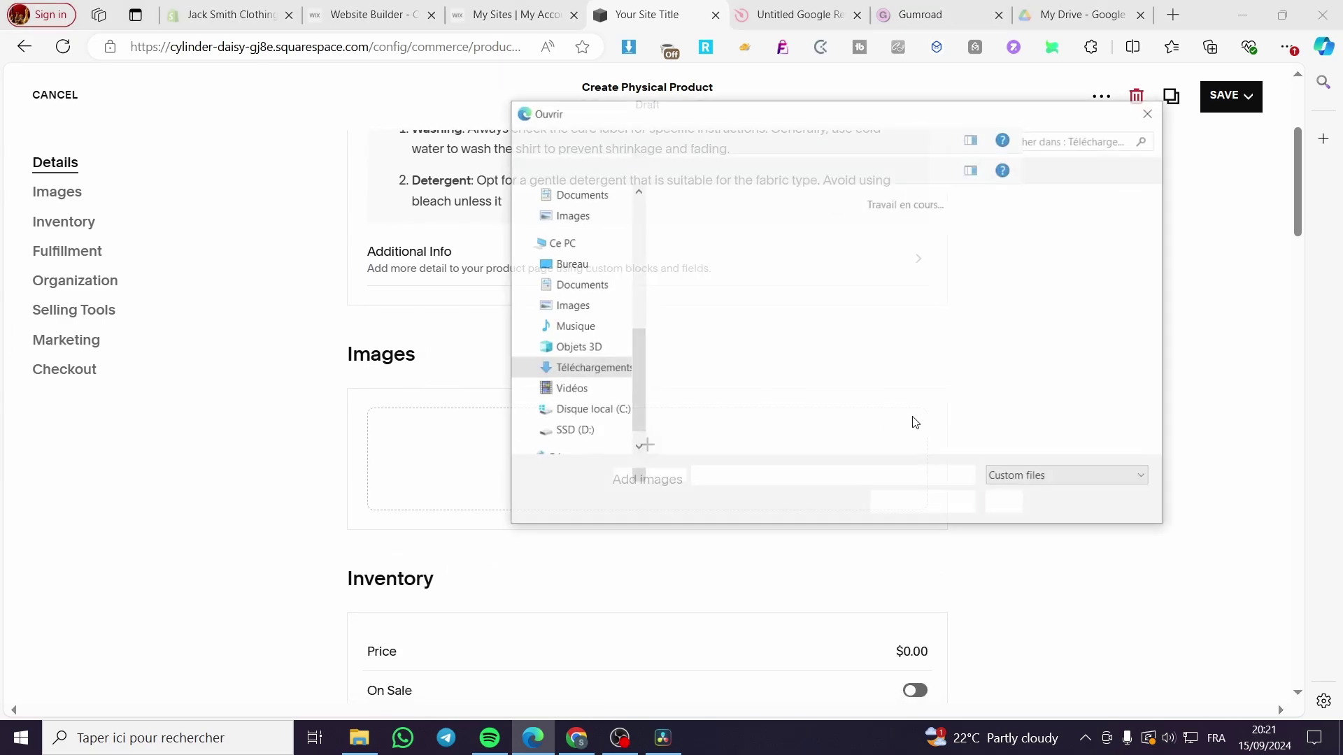
scroll(892, 366, "down", 5)
scroll(892, 365, "up", 4)
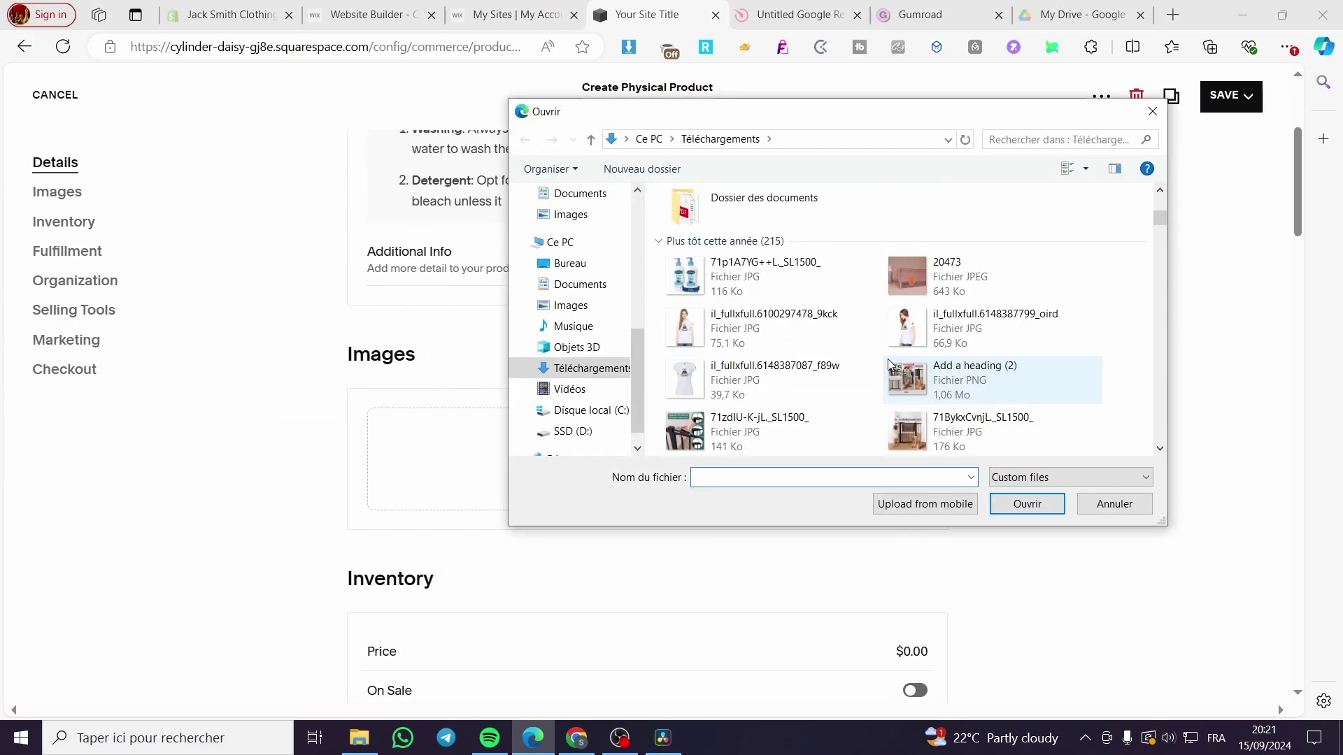
double_click(760, 331)
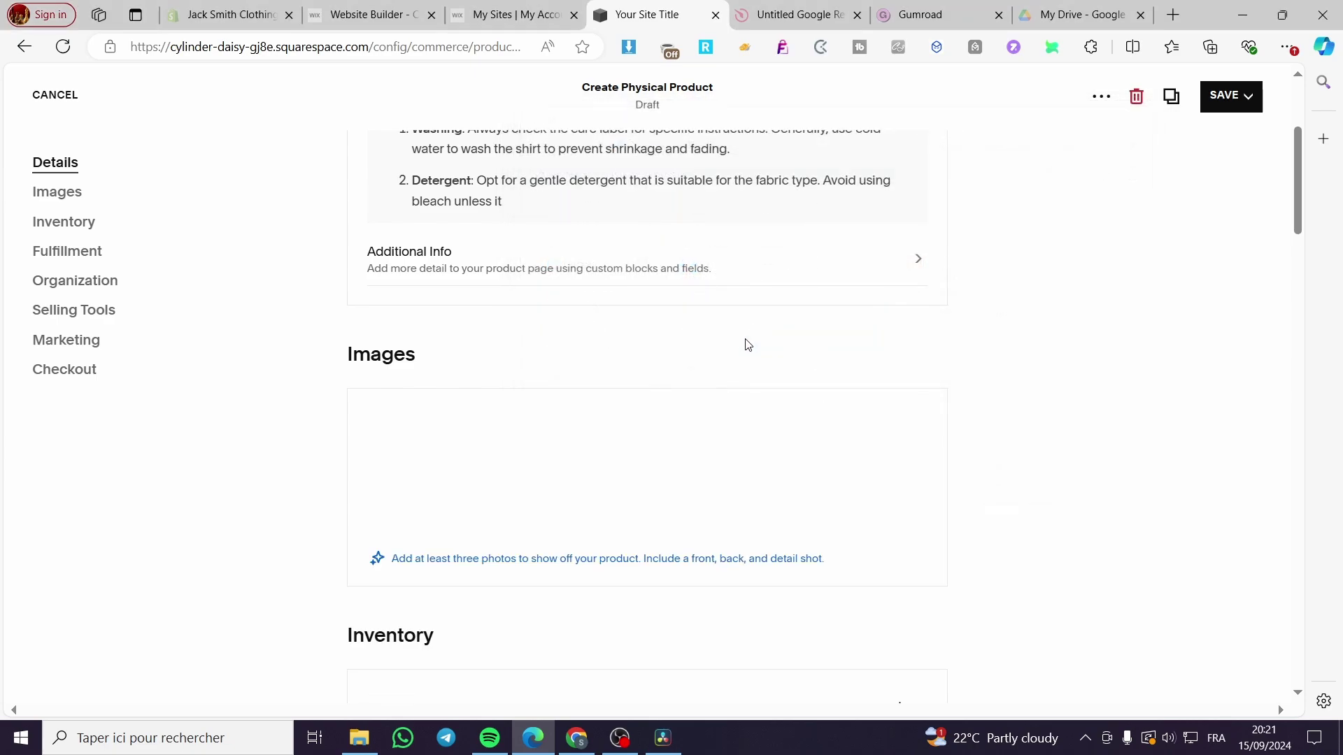
Add il_fullxfull.6148387087_f89w and il_fullxfull.6148387799_oird together as additional product images.
left_click(713, 446)
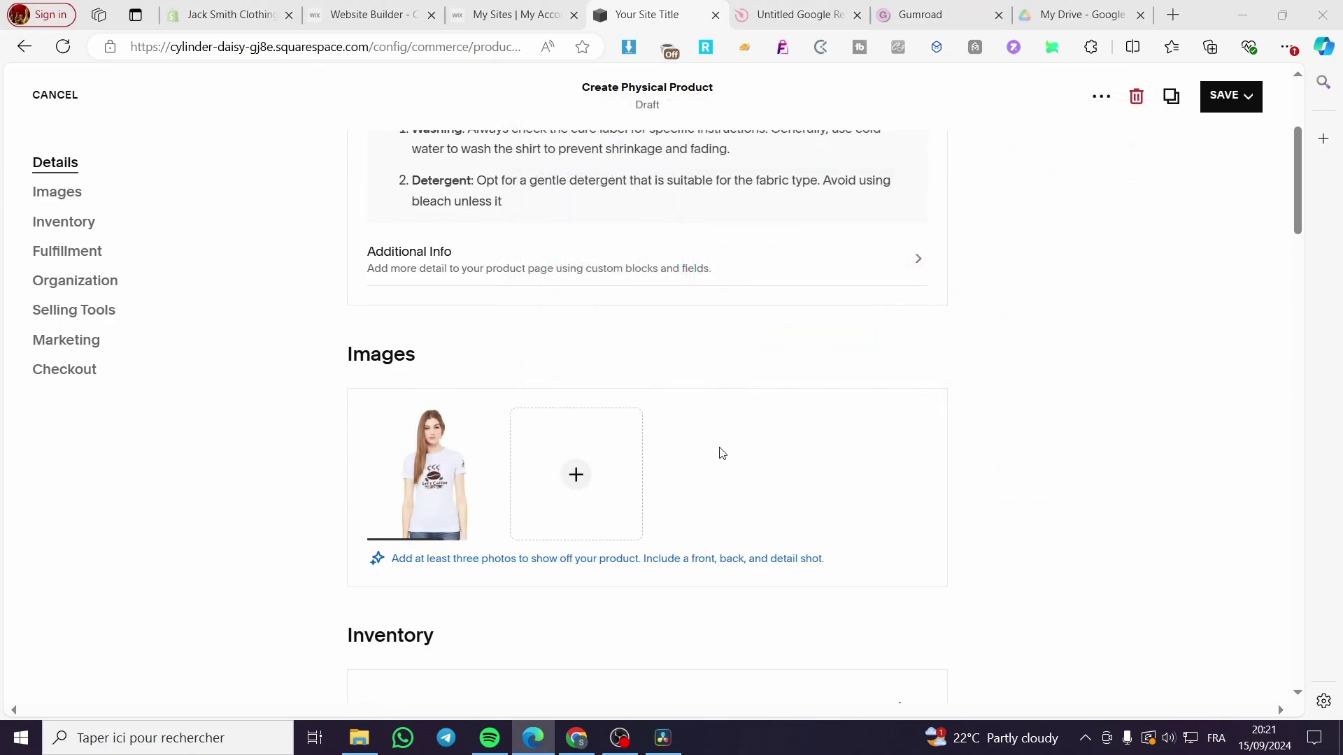
scroll(861, 357, "down", 5)
scroll(866, 336, "down", 5)
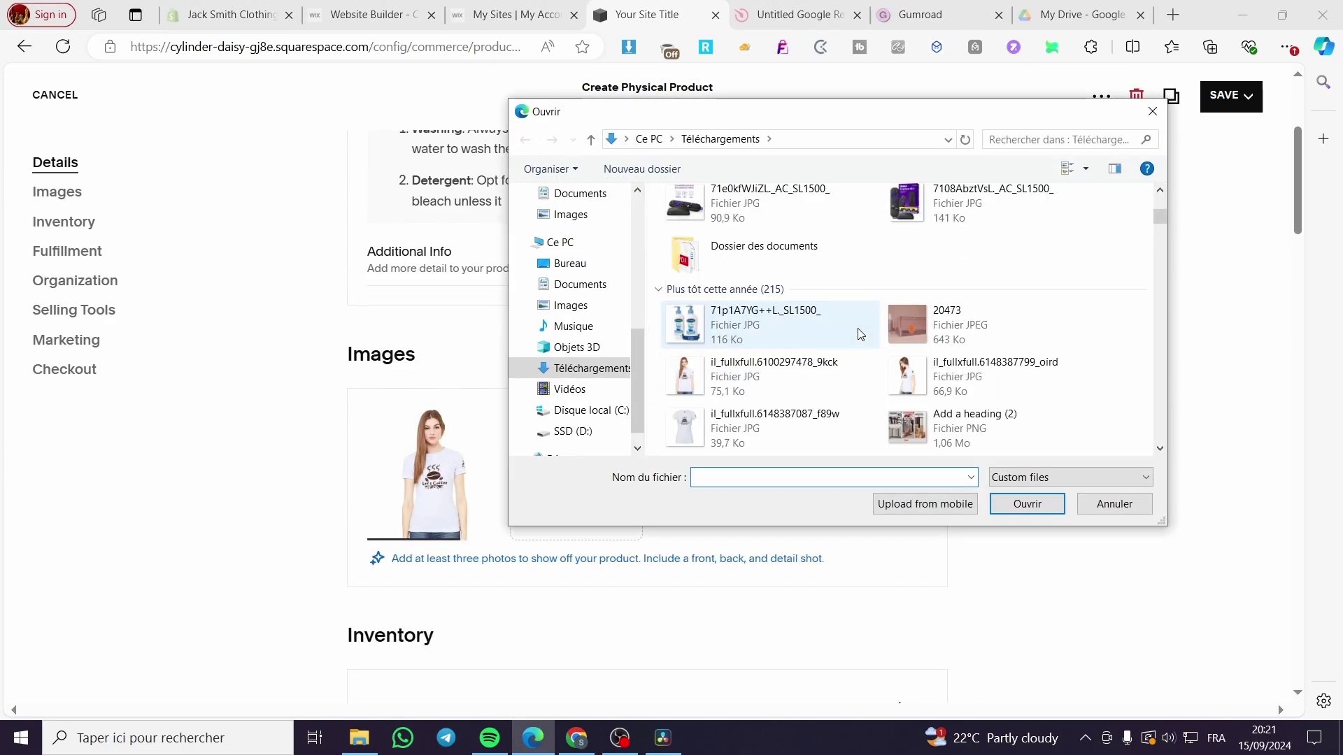
left_click(784, 283)
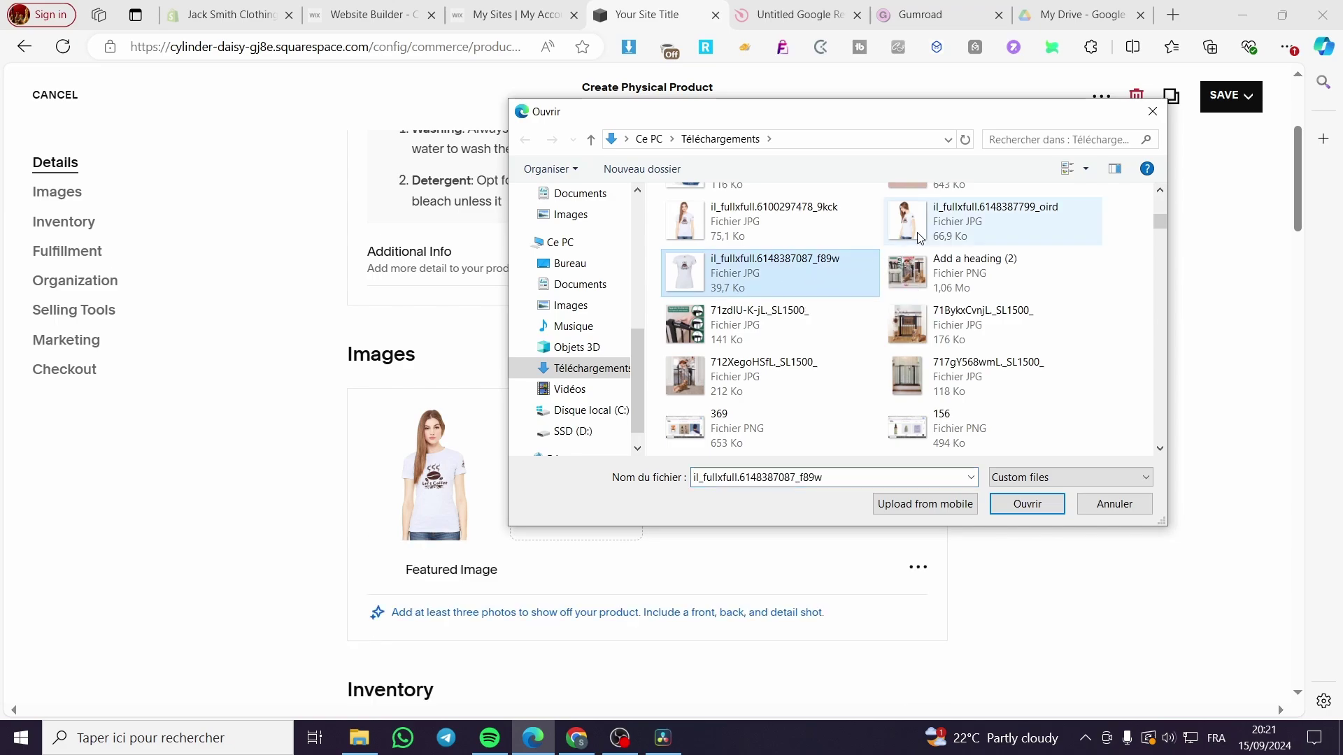
left_click(993, 221, "ctrl")
left_click(1028, 504)
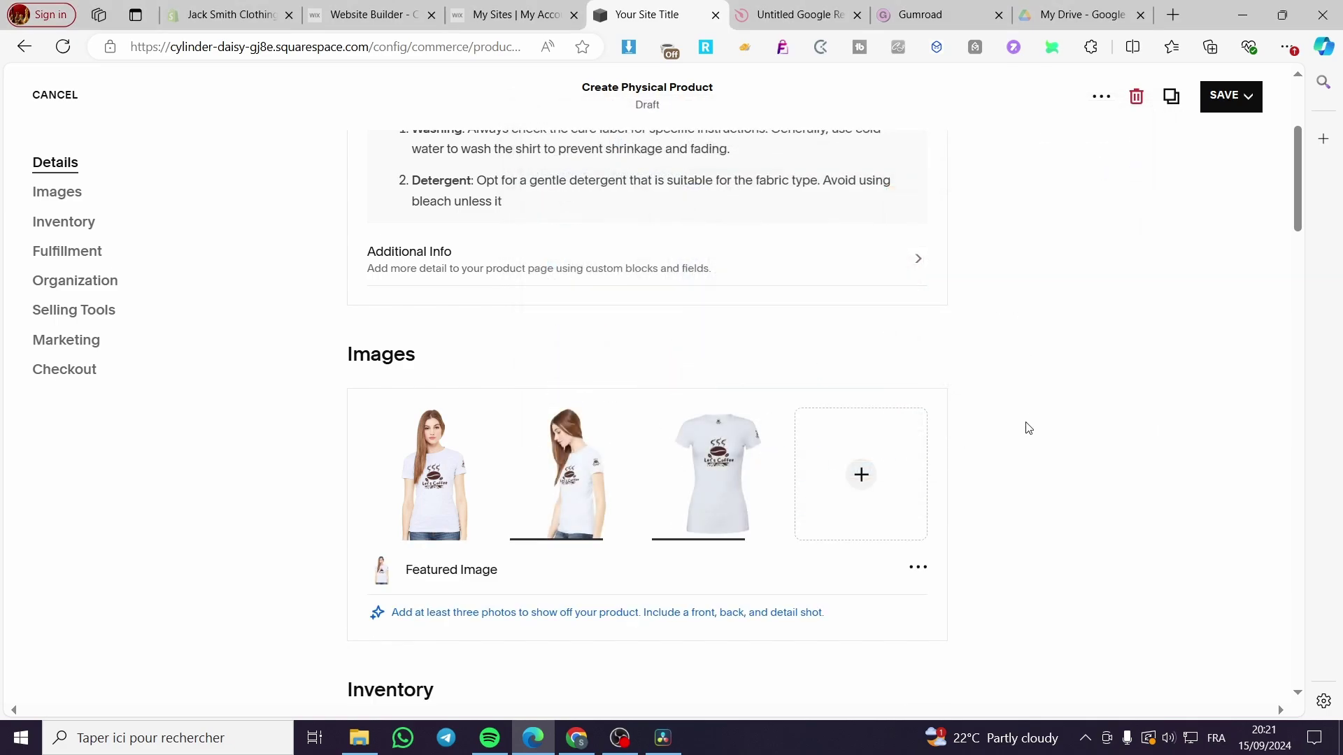
scroll(1014, 416, "down", 3)
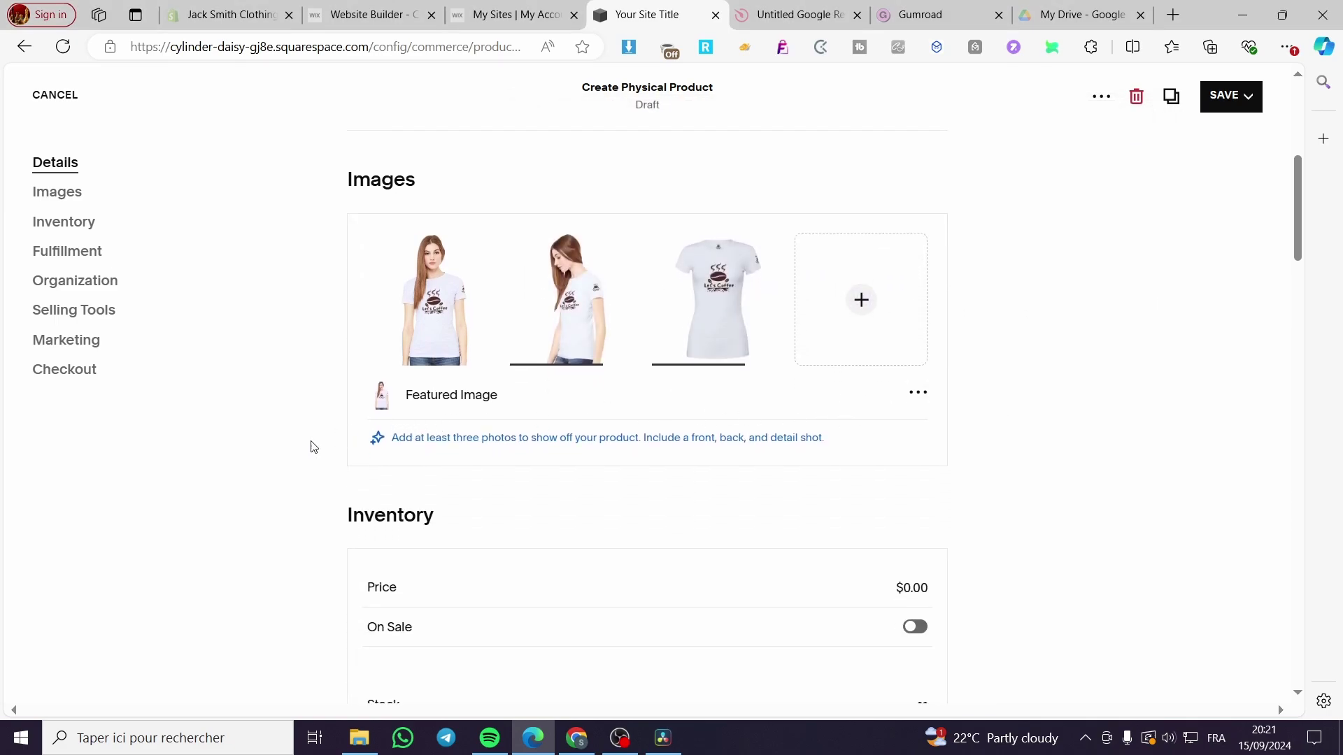
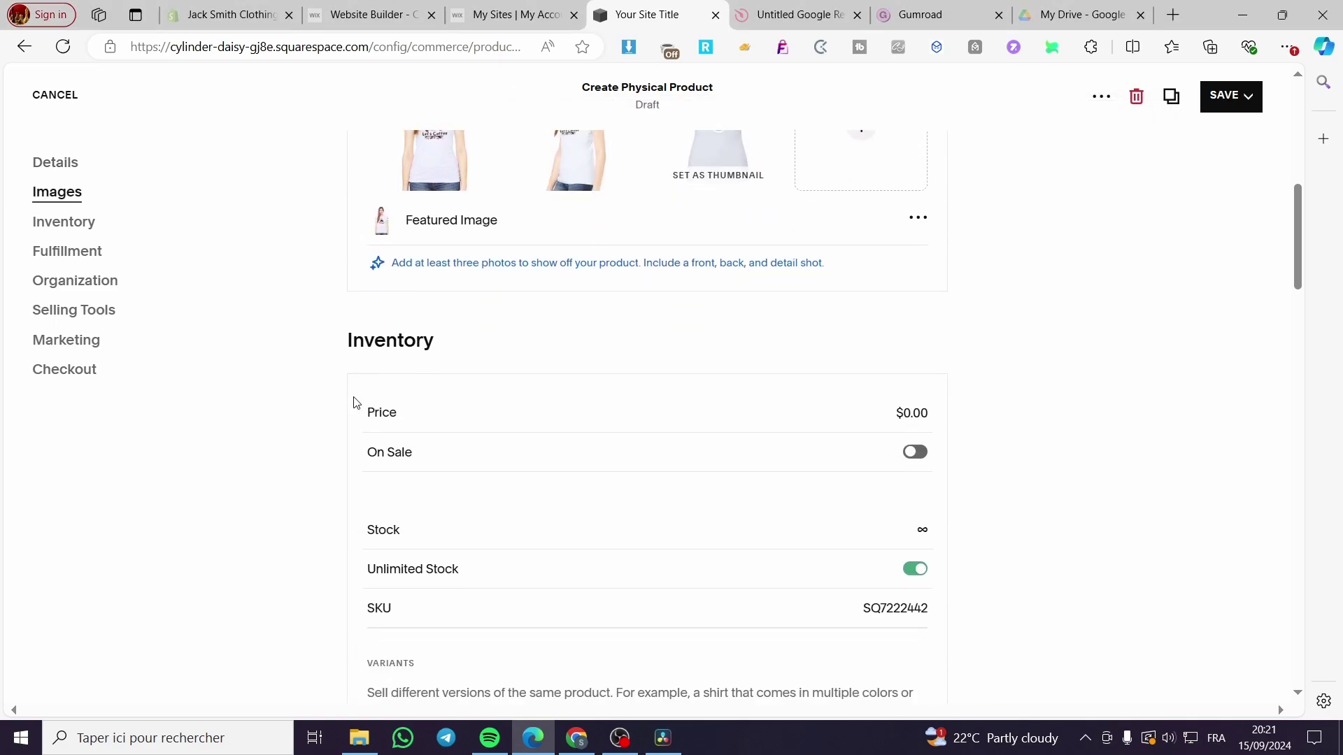
Set the product's price to $35.99 and put it on sale at a sale price of $29.99.
left_click(905, 413)
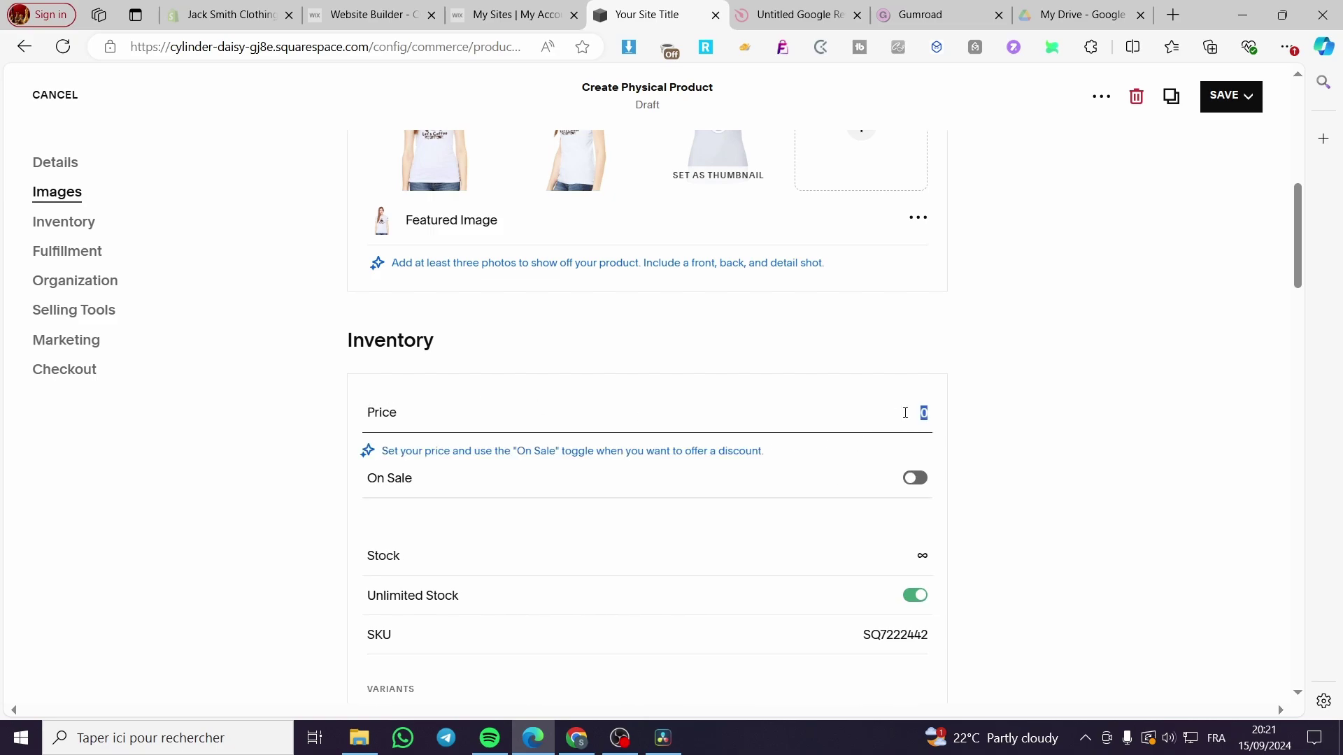
type("35.99")
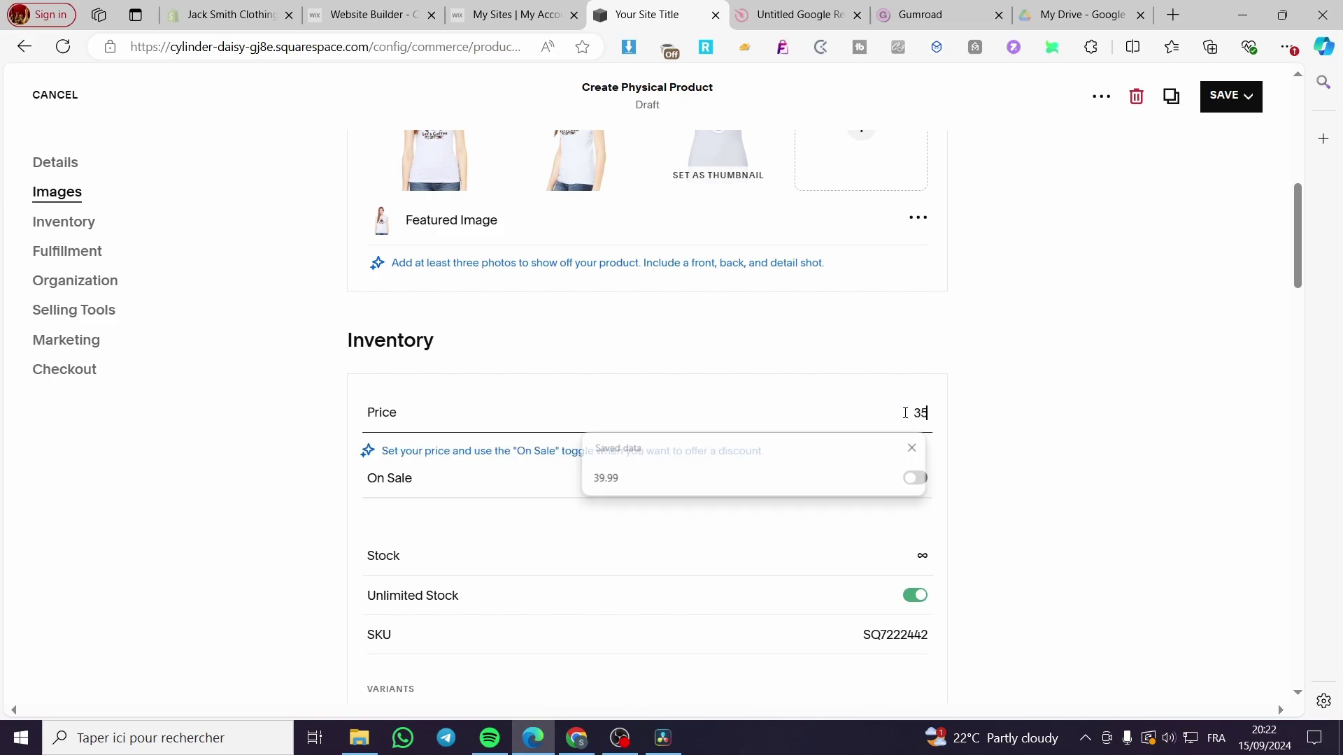
left_click(1059, 402)
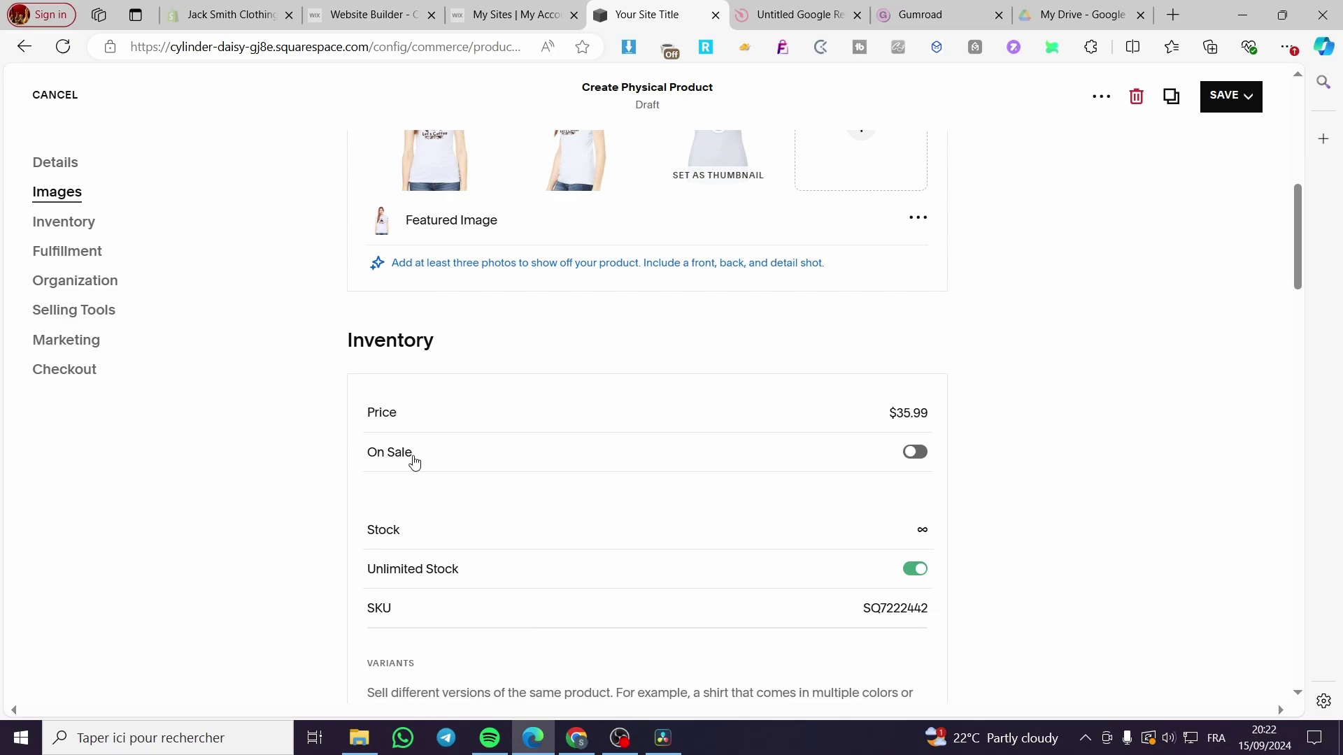
left_click(916, 452)
left_click(910, 494)
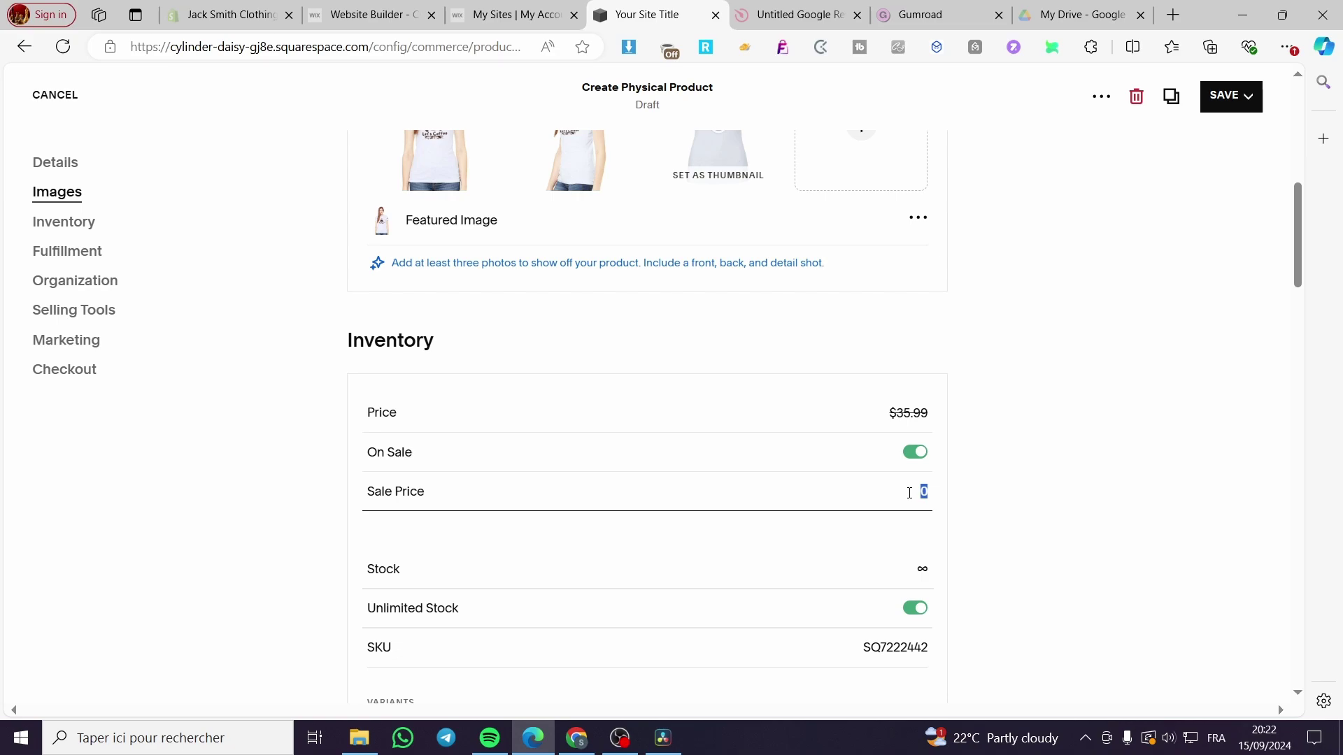
type("29.99")
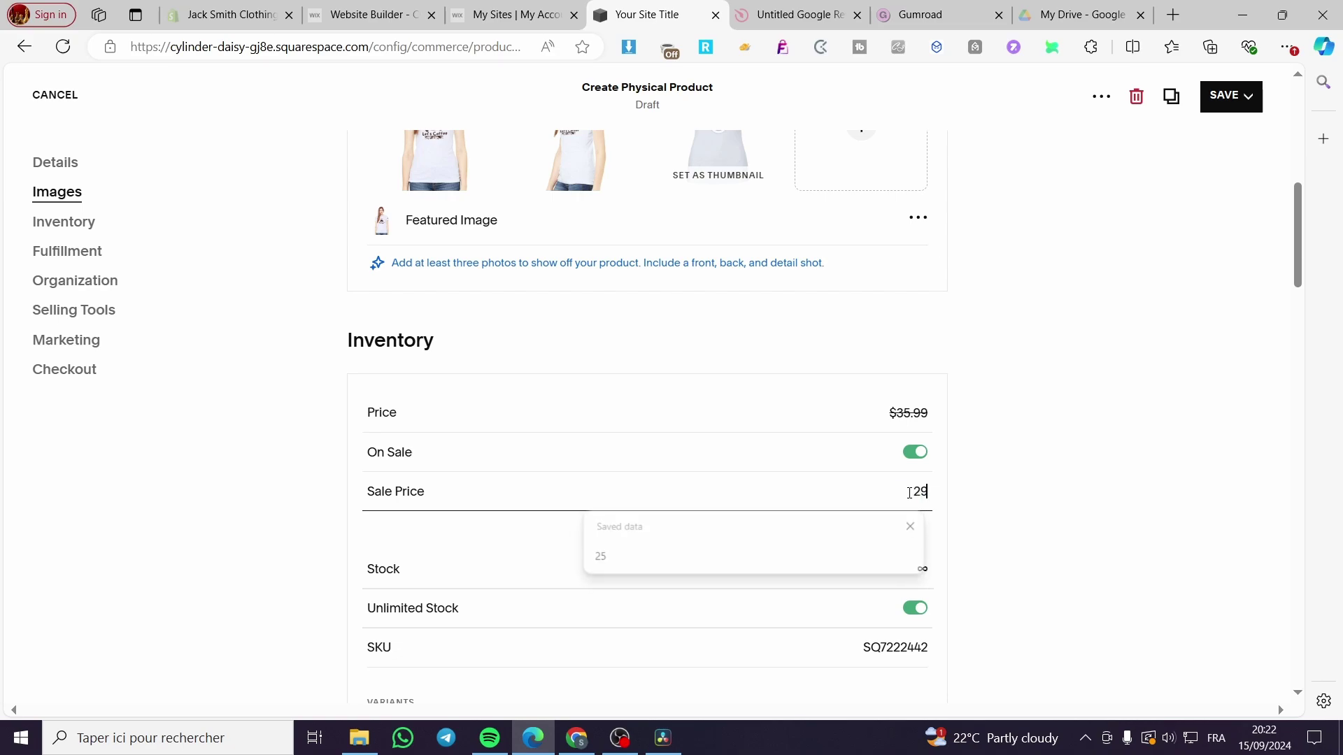
left_click(1044, 487)
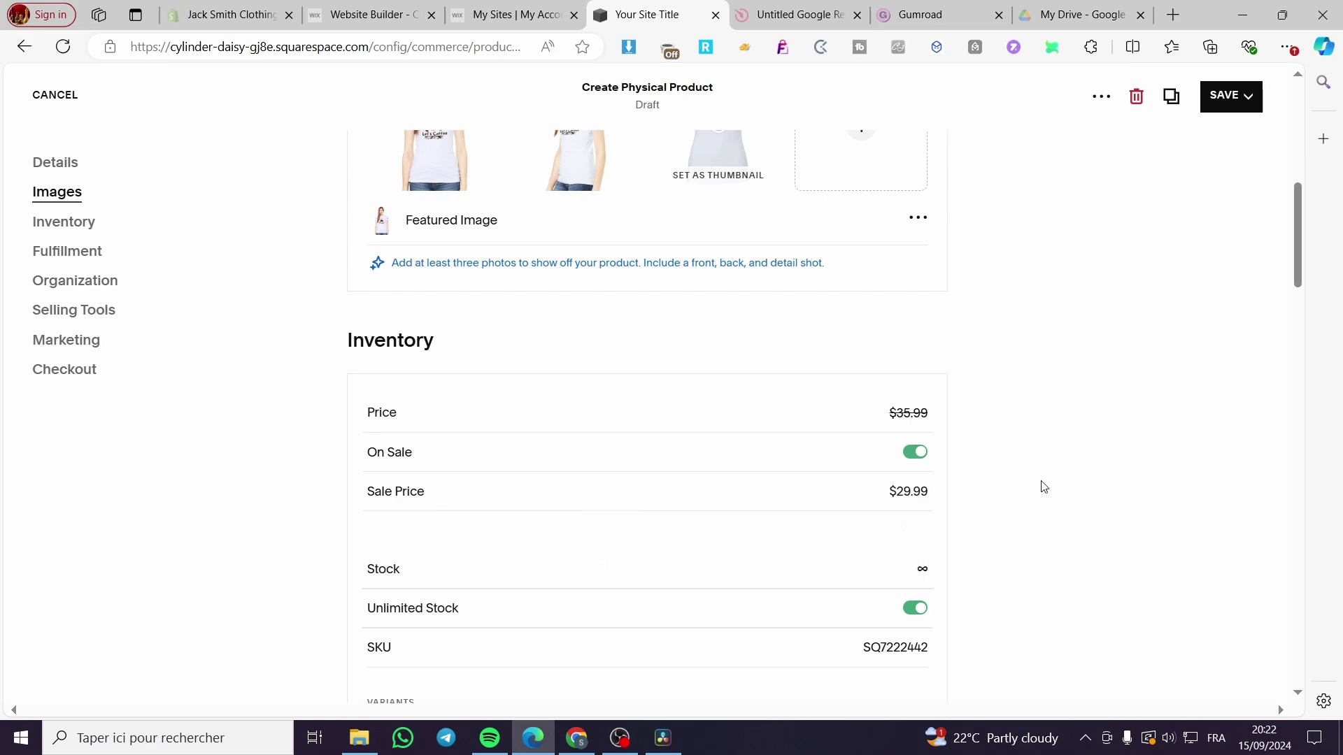
Add a Size option to the product's variants and enter the sizes S and M.
scroll(762, 444, "down", 3)
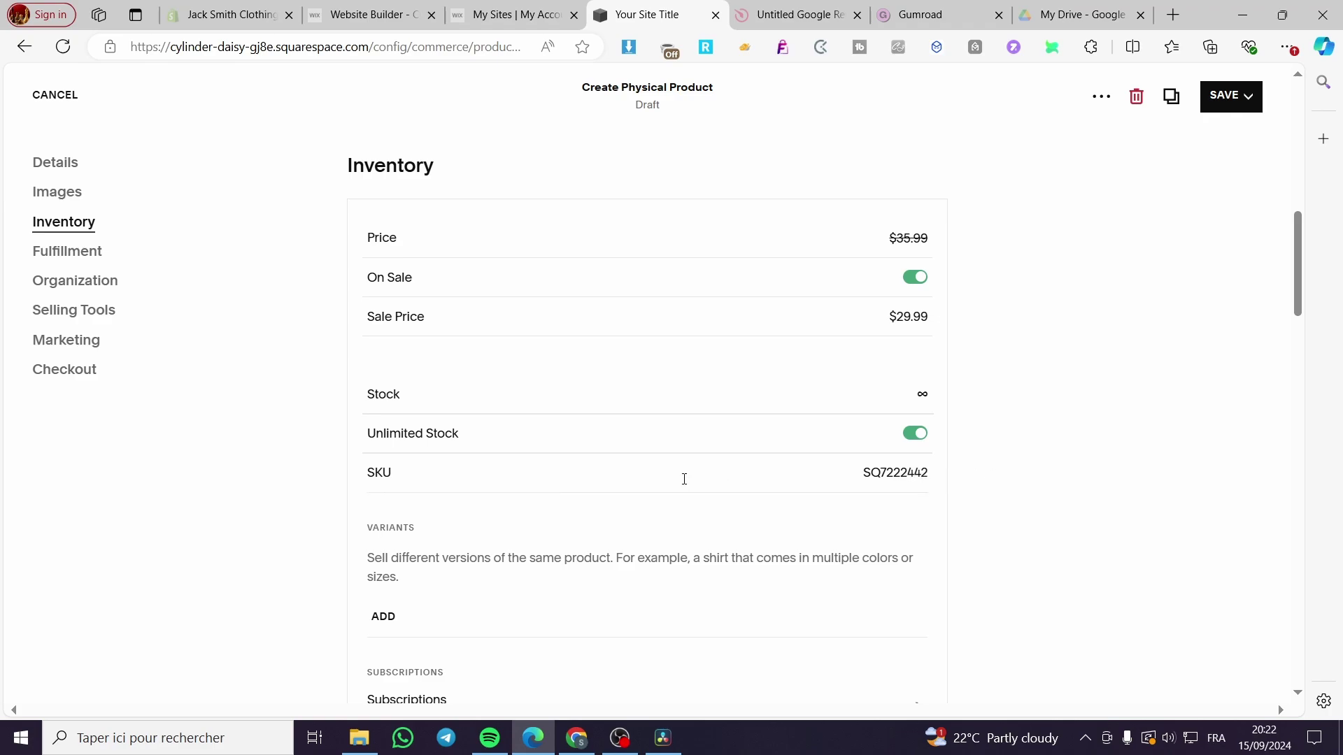
scroll(684, 480, "down", 2)
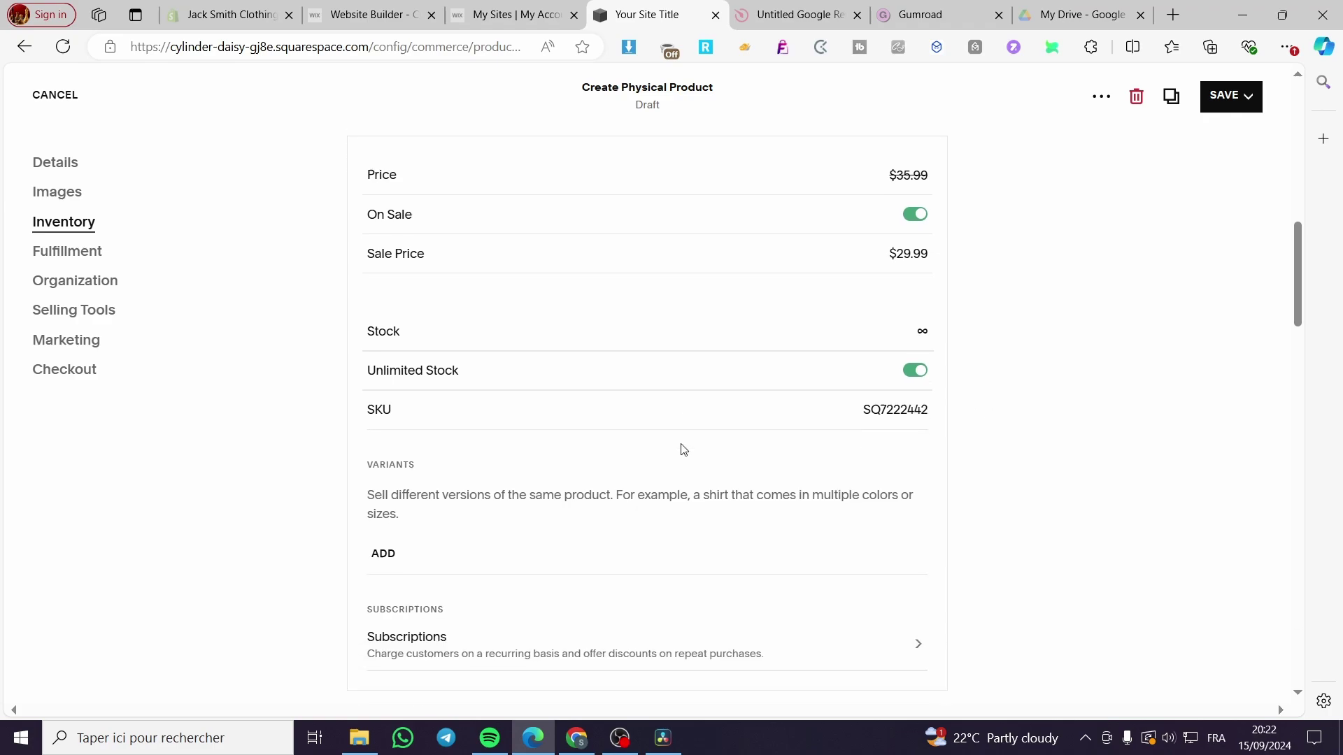
left_click(385, 441)
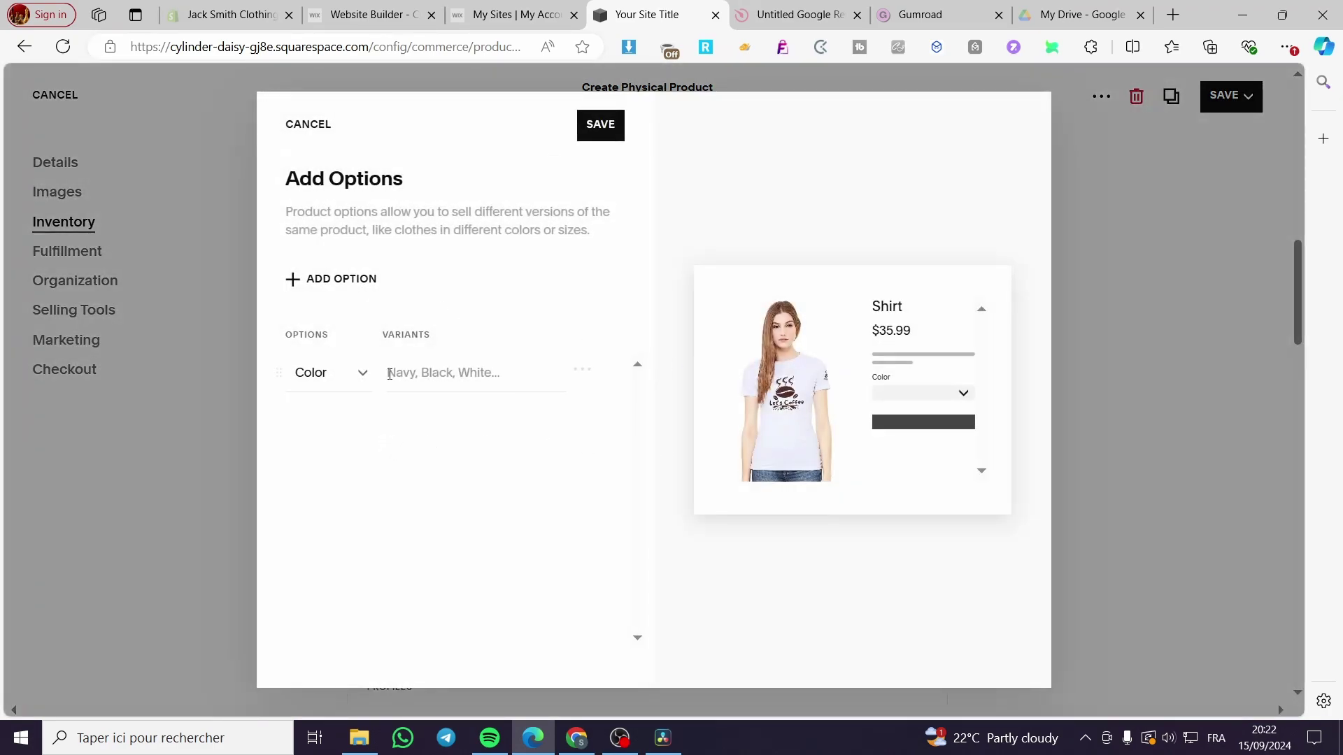
left_click(338, 374)
left_click(354, 412)
left_click(463, 374)
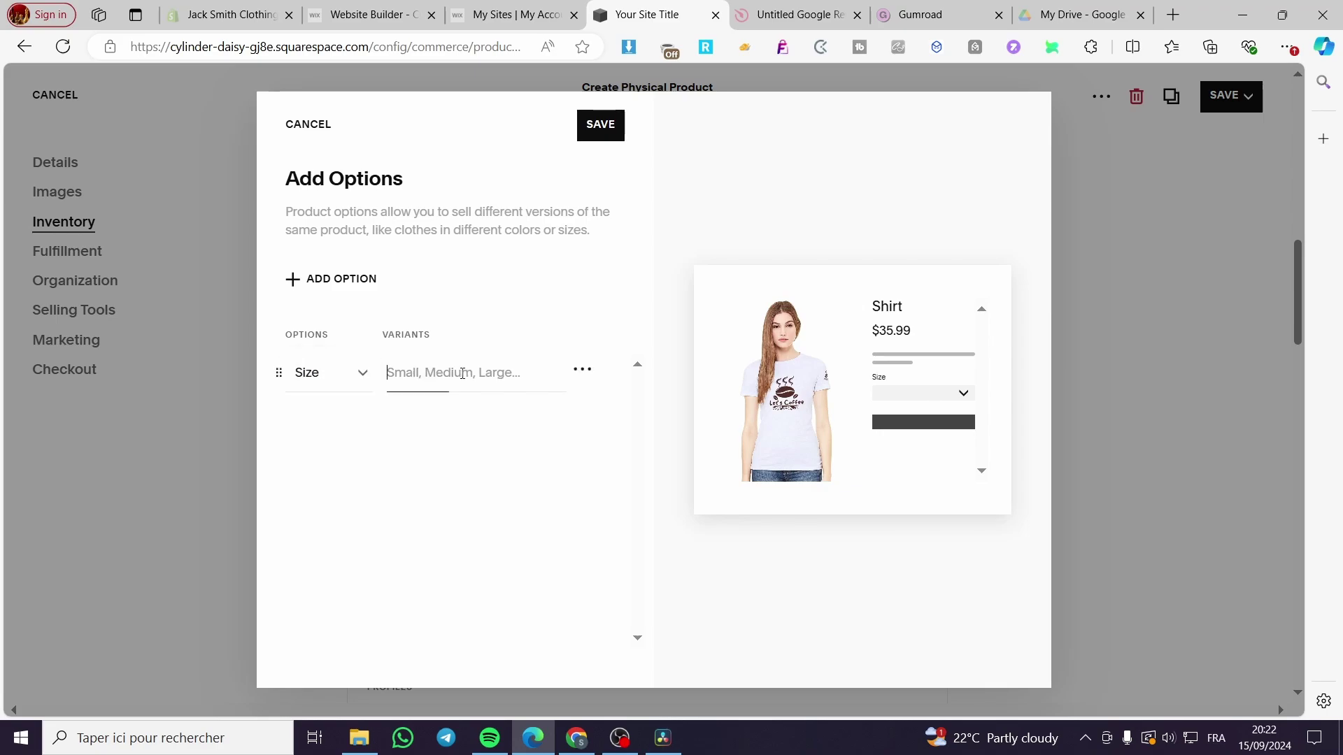
type("S")
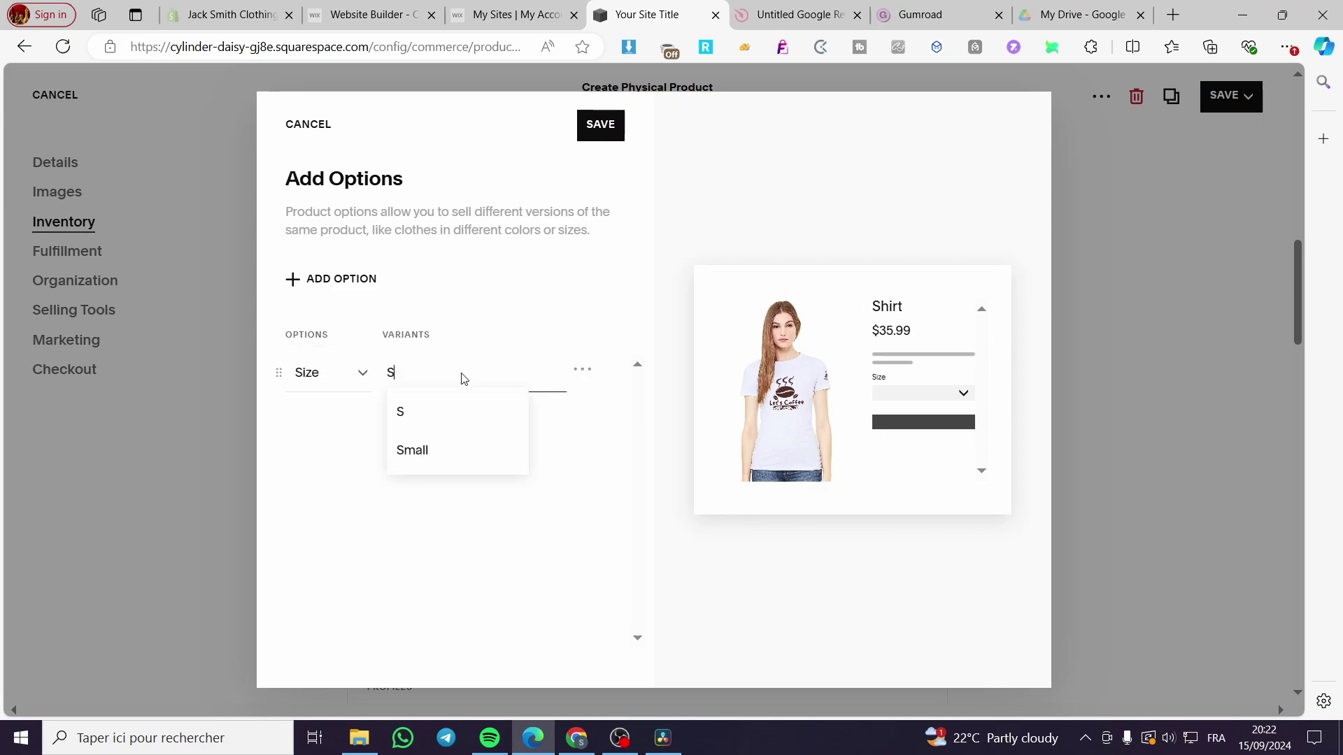
key("Down")
key("Return")
type("M")
key("Down")
key("Return")
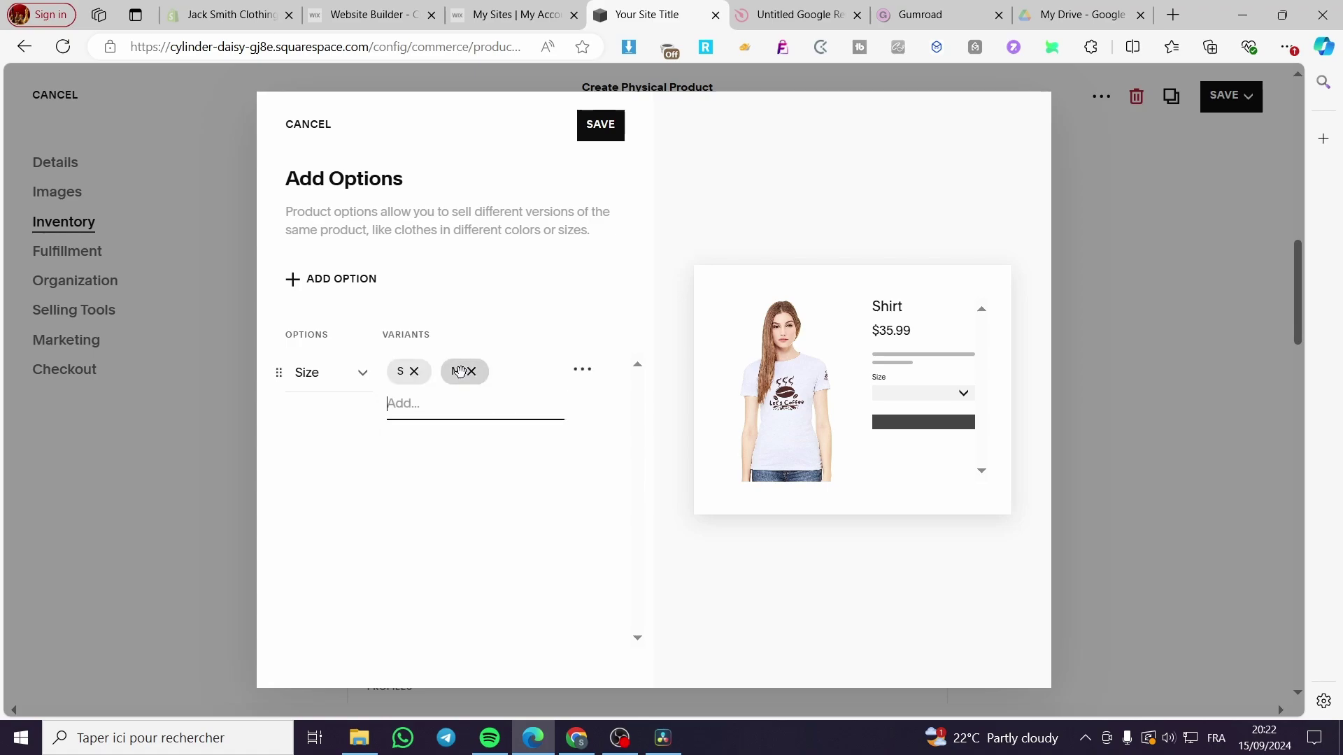
Add L and XL to the Size option's variants.
type("L")
key("Down")
key("Return")
type("XL")
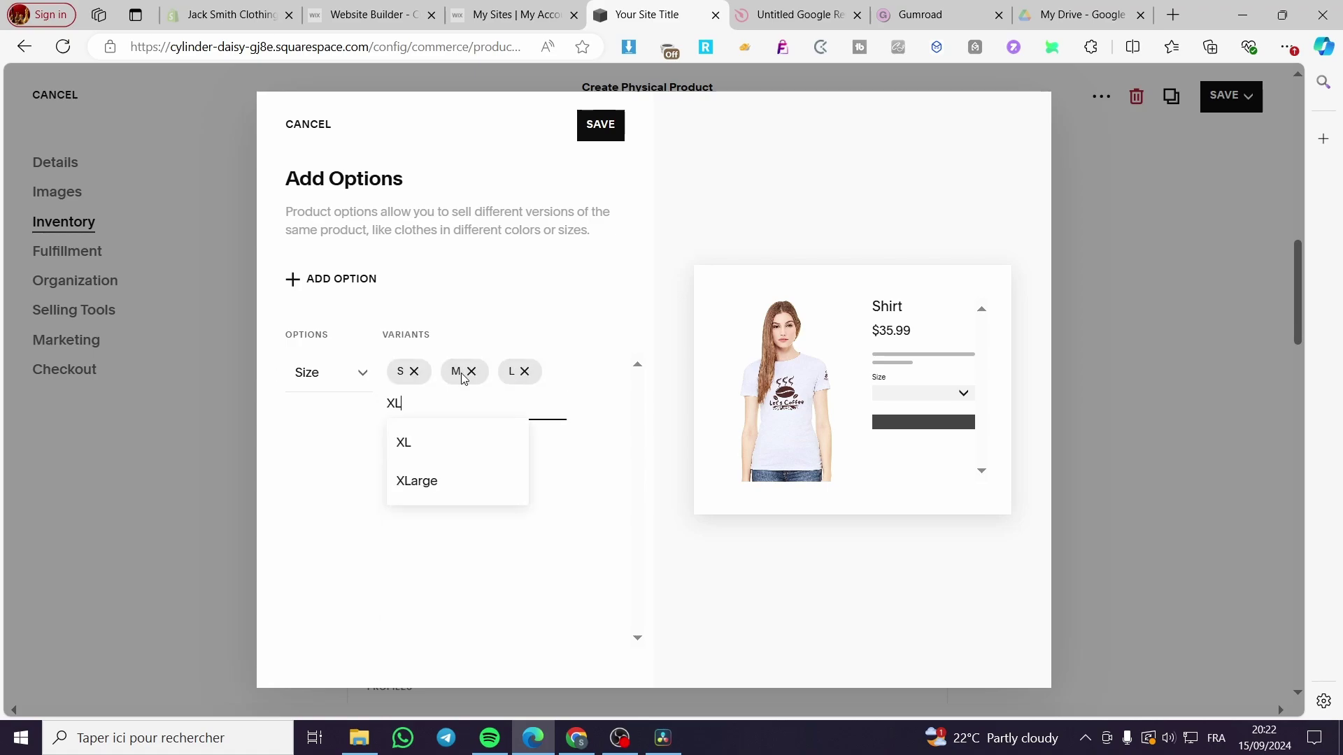
key("Down")
key("Return")
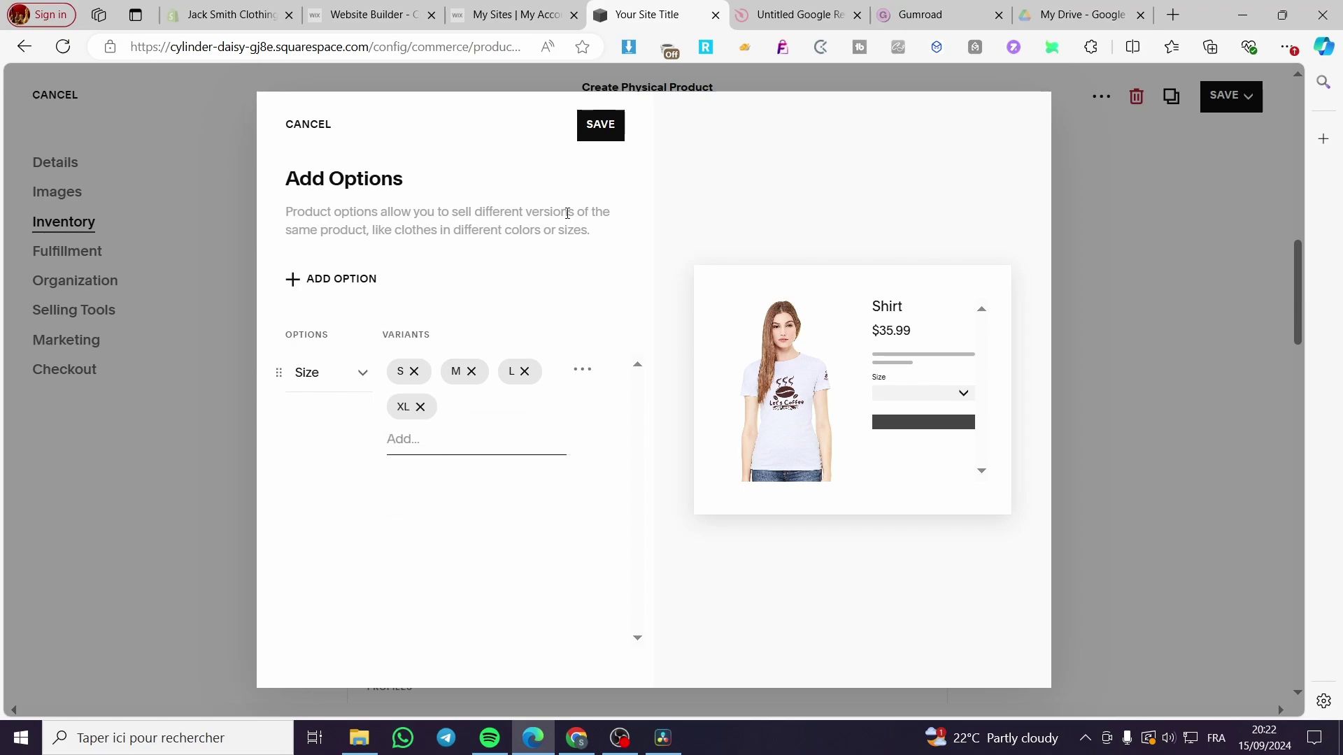
left_click(318, 294)
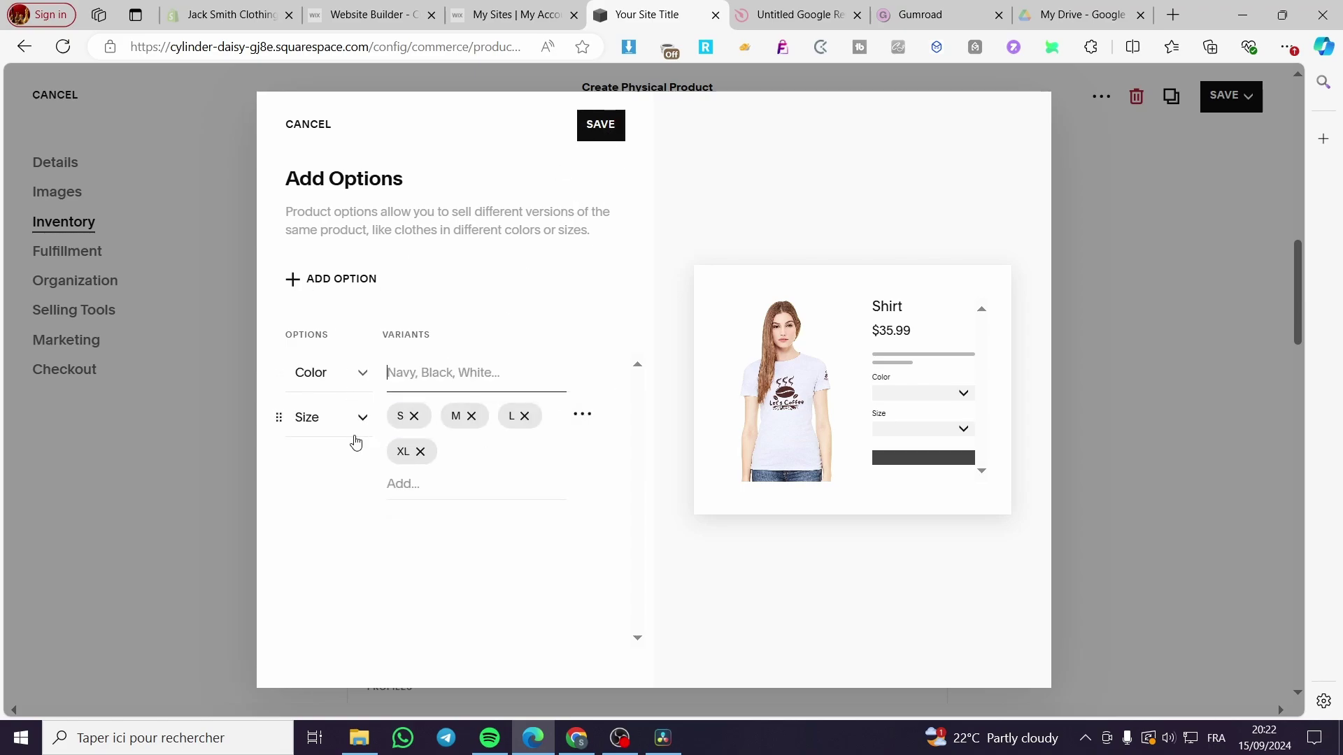
mouse_move(281, 372)
left_click(583, 370)
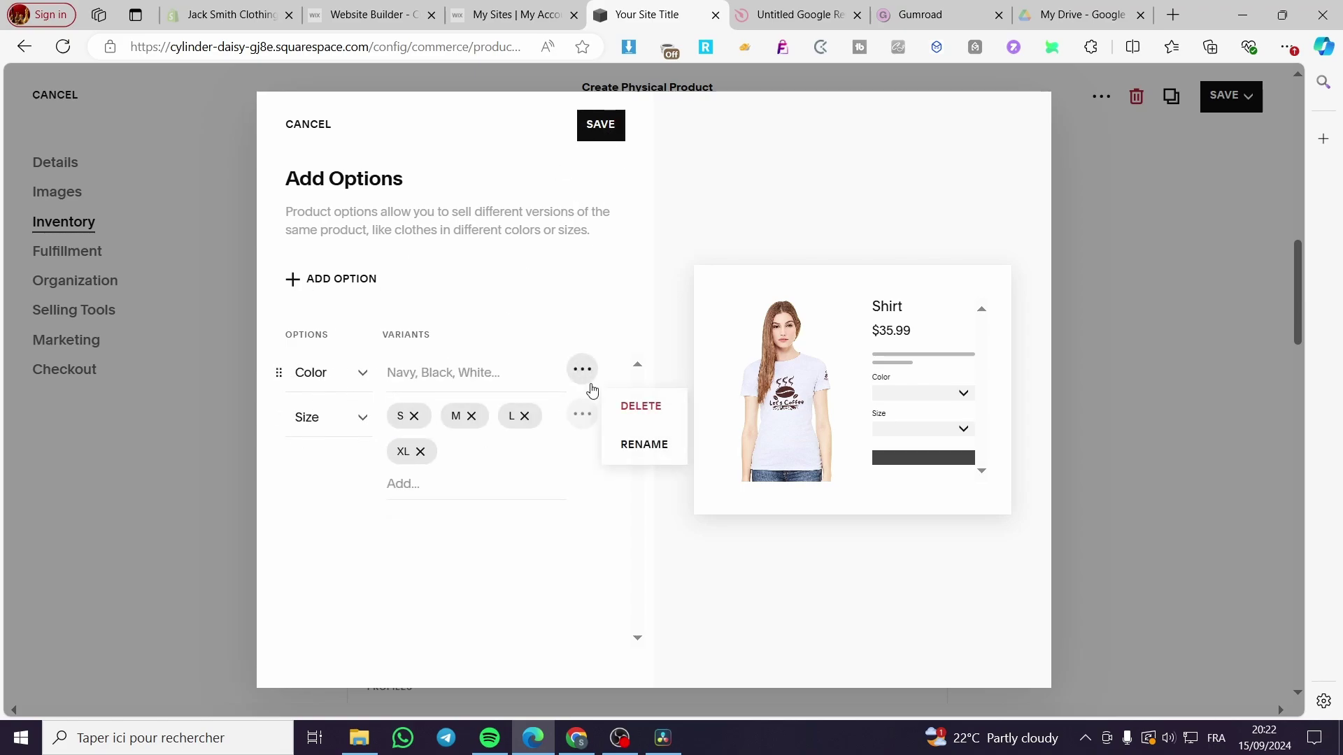
left_click(647, 409)
Save the size variants to the product and review its inventory and fulfillment sections.
left_click(601, 125)
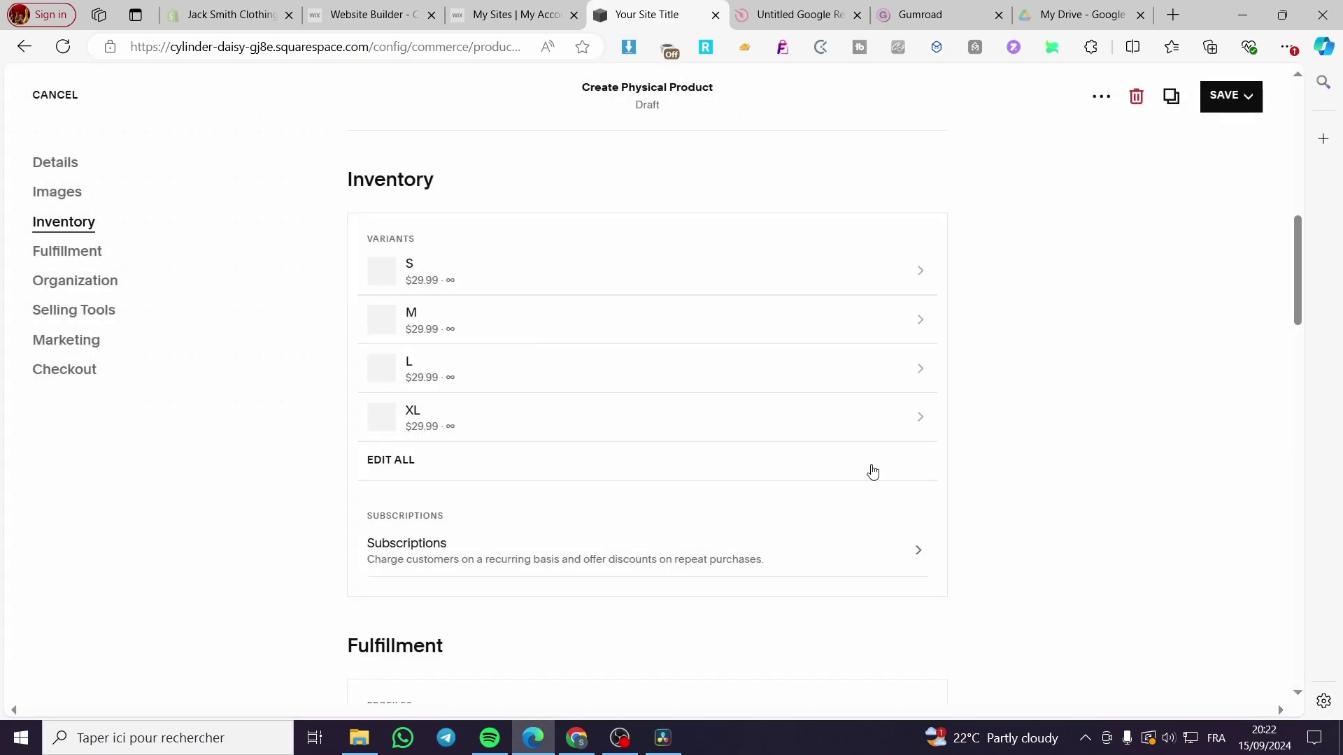
scroll(843, 494, "down", 3)
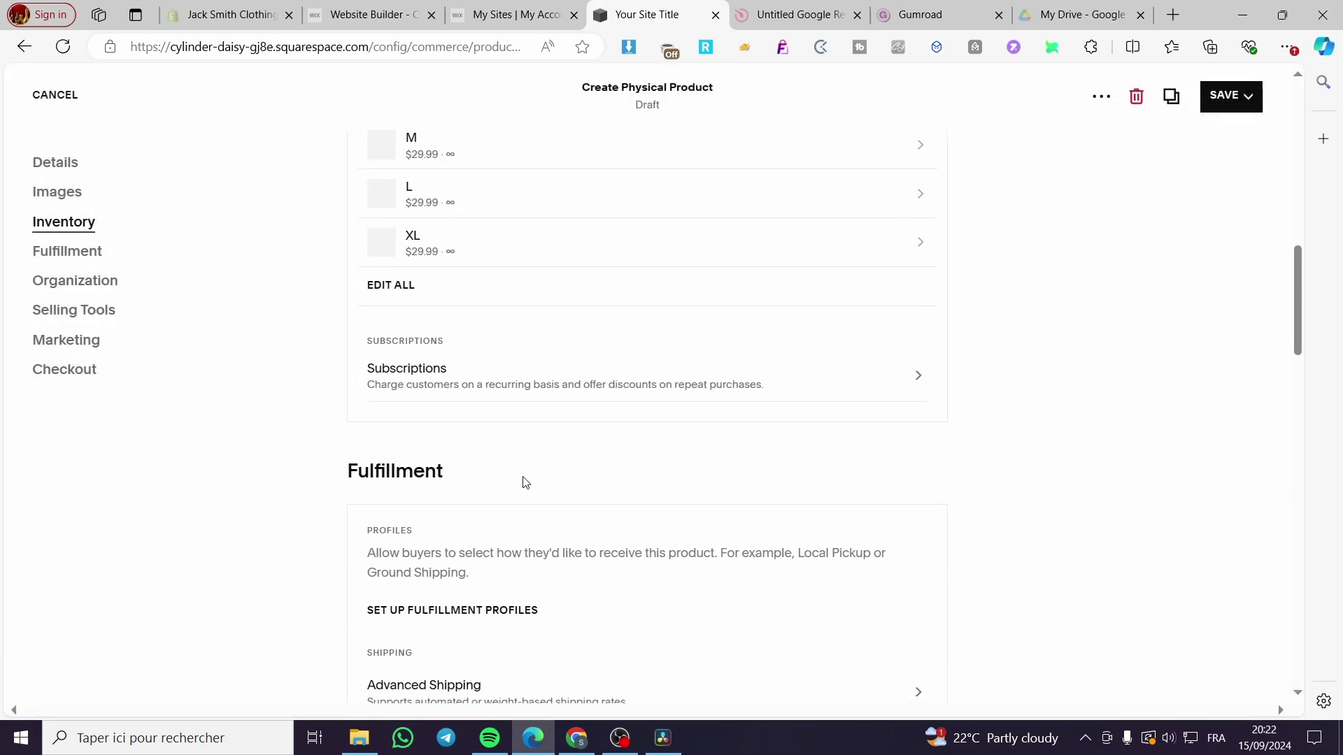
scroll(1010, 480, "up", 8)
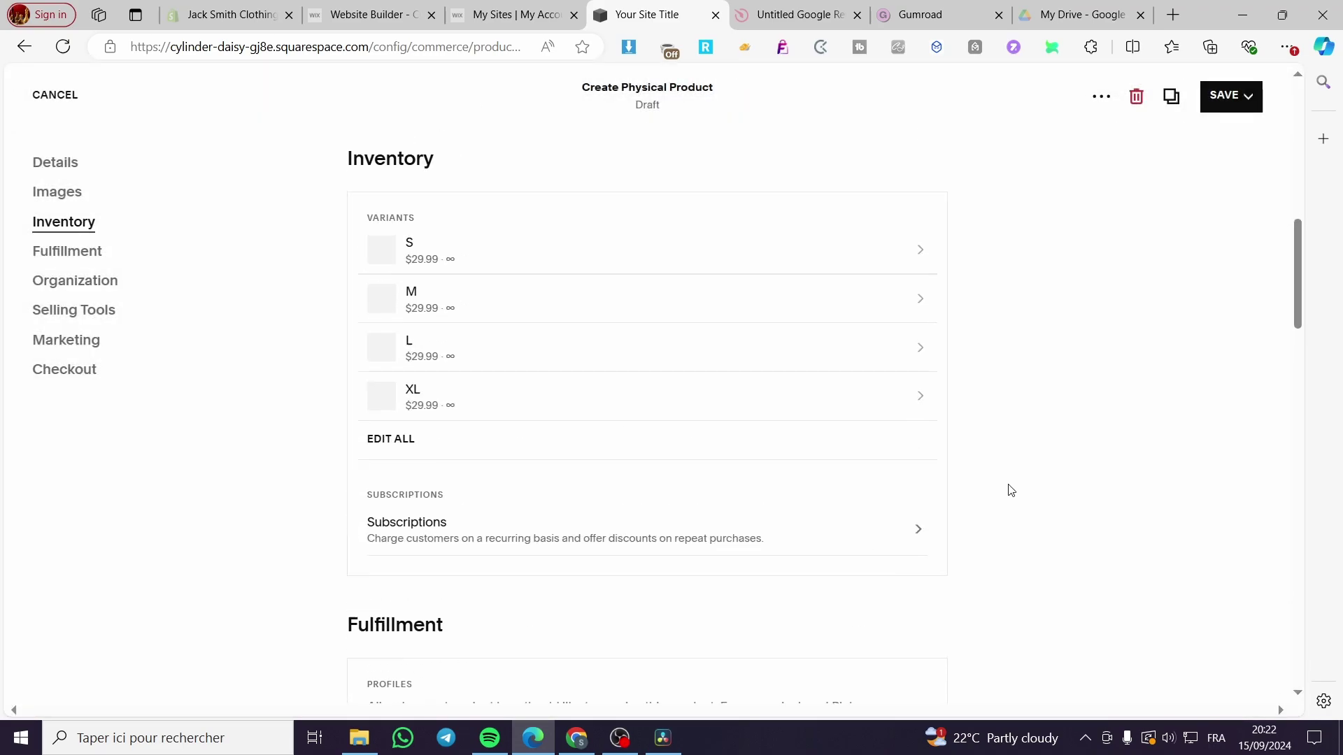
scroll(494, 483, "down", 9)
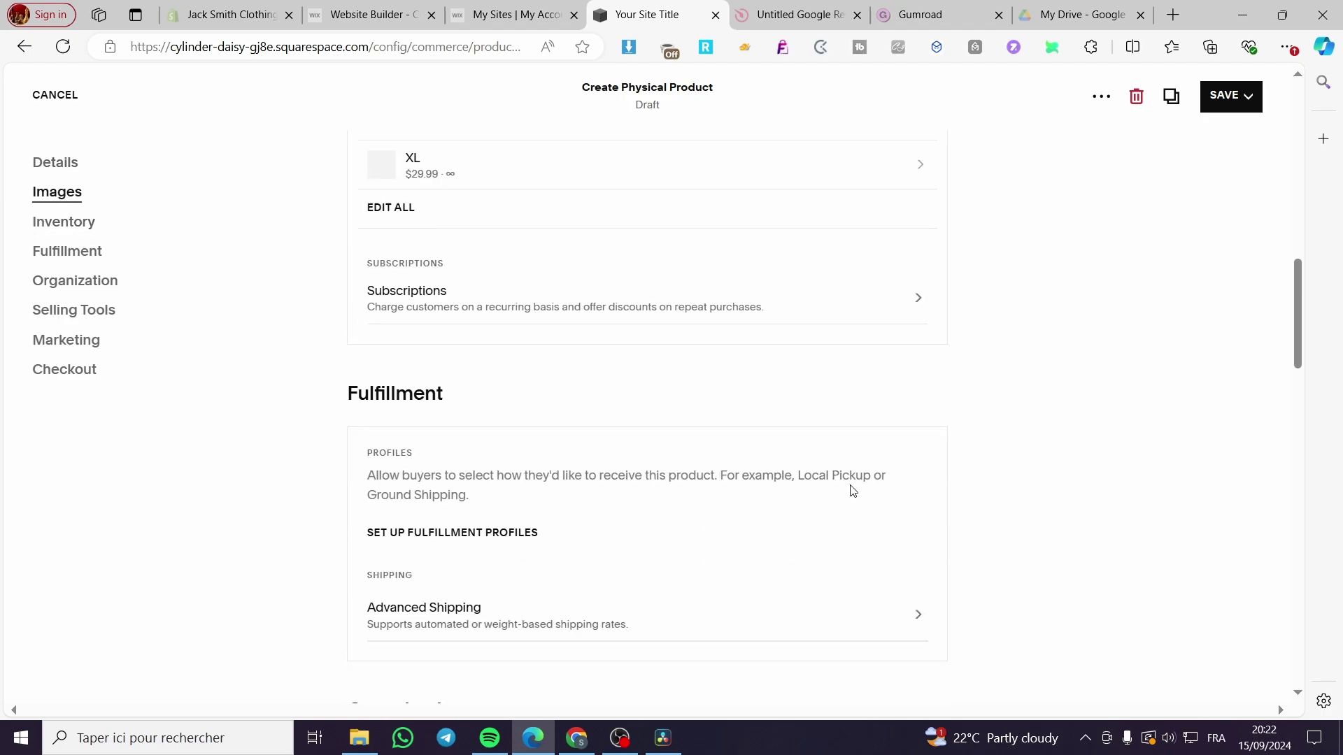
scroll(567, 436, "up", 8)
scroll(788, 438, "down", 6)
scroll(778, 468, "down", 6)
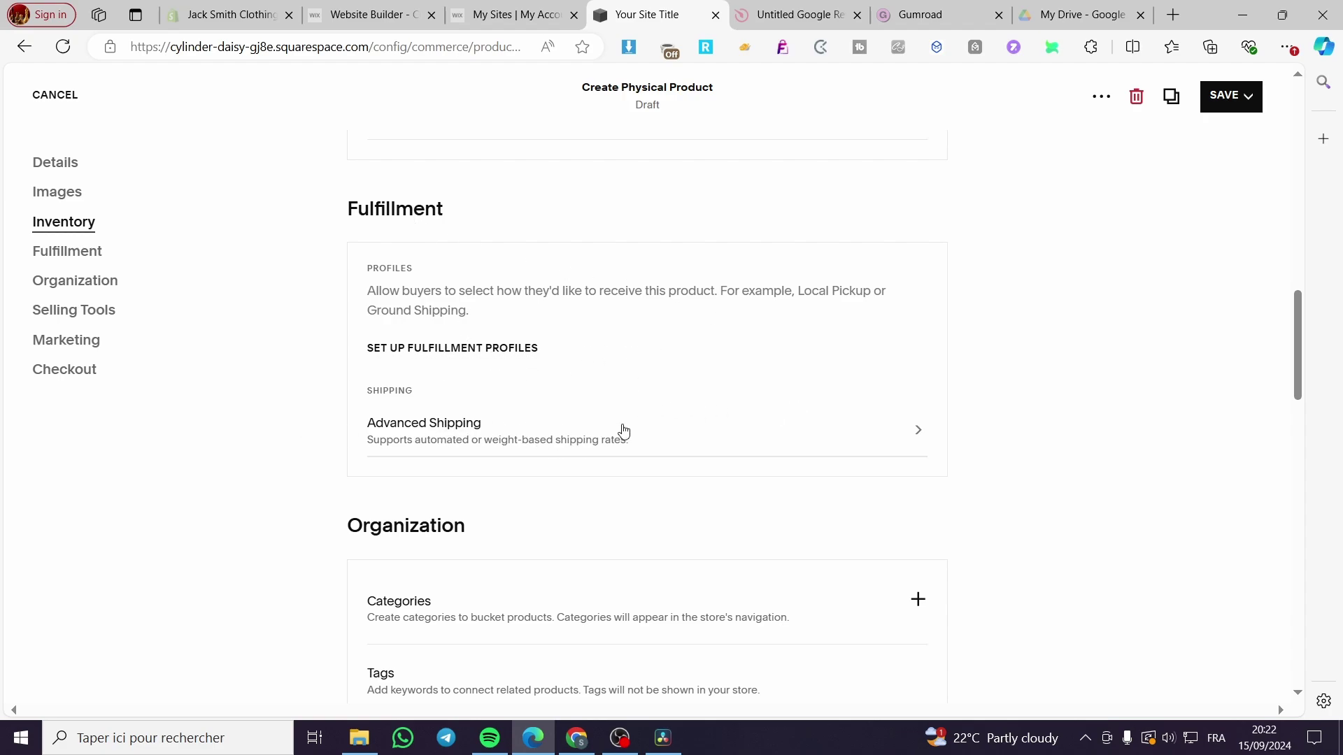
Create a new category named Shirts and assign the product to it.
scroll(622, 430, "down", 4)
scroll(634, 334, "down", 2)
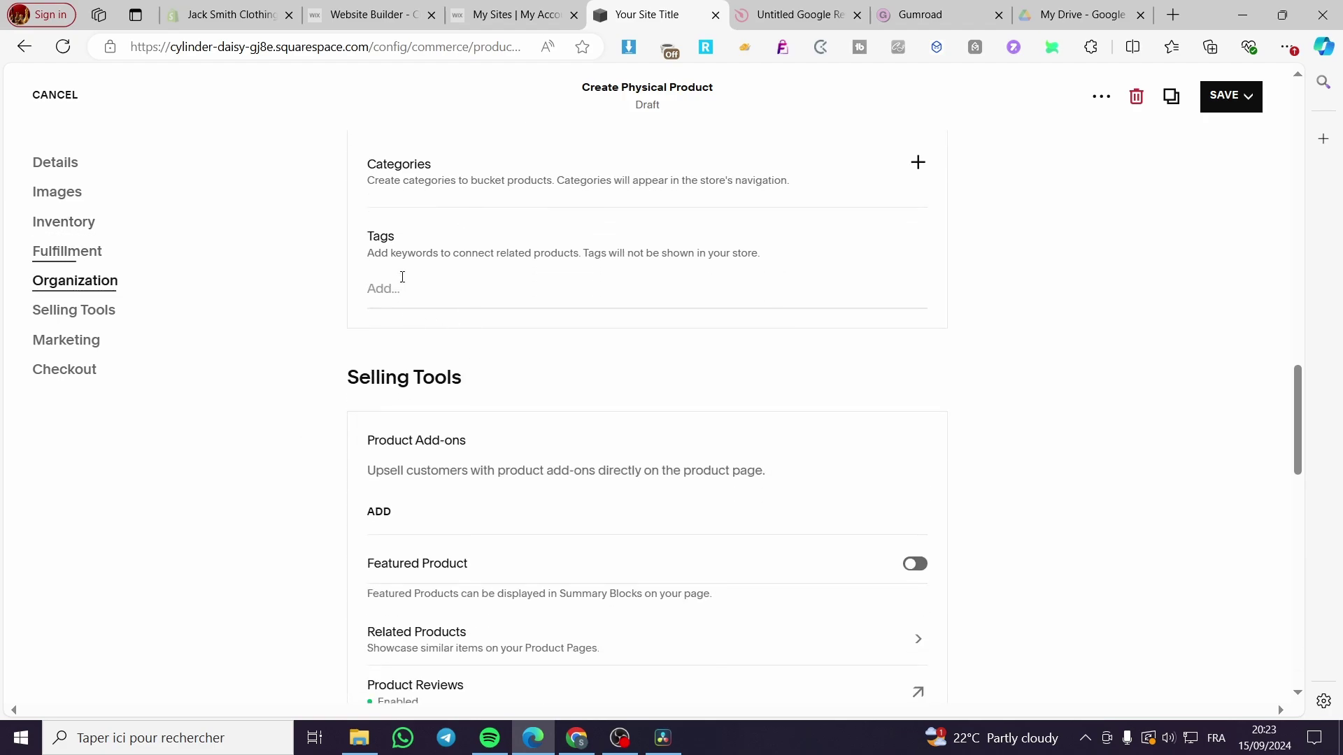
scroll(433, 244, "up", 1)
left_click(918, 250)
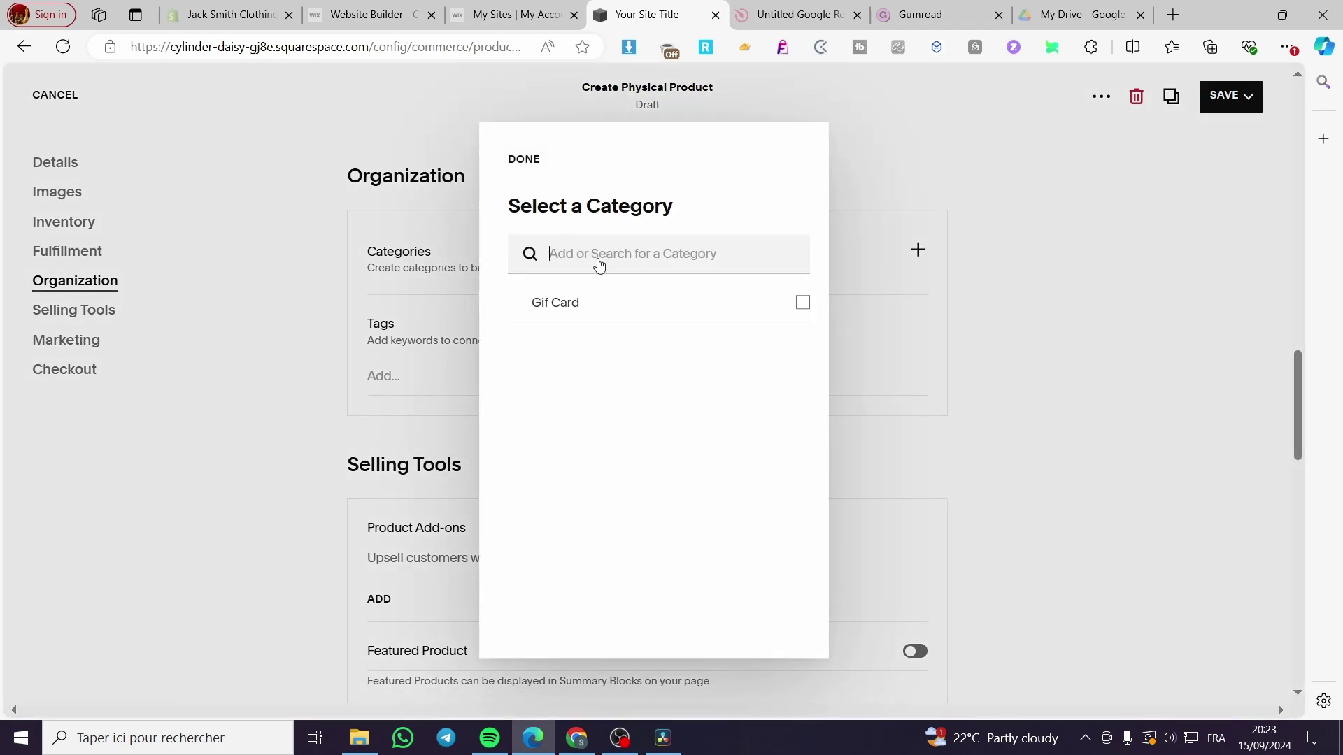
type("Shirts")
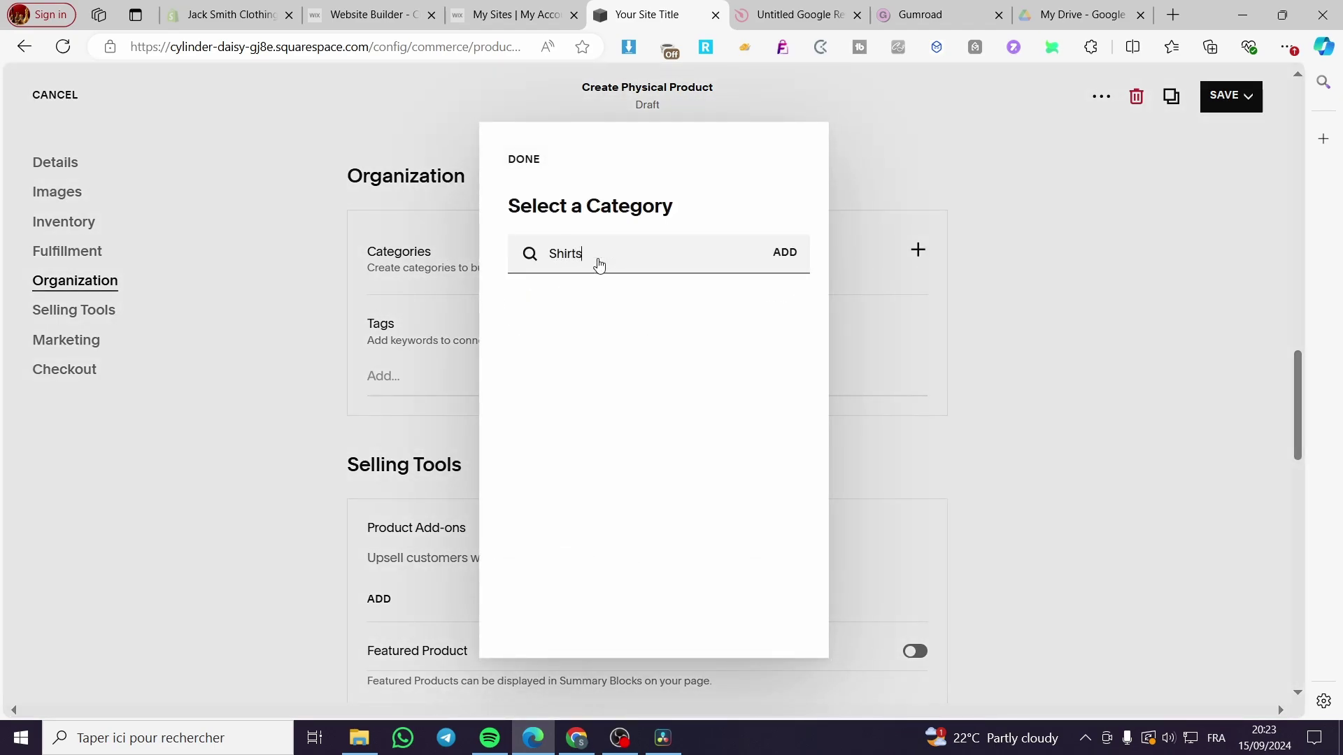
left_click(782, 253)
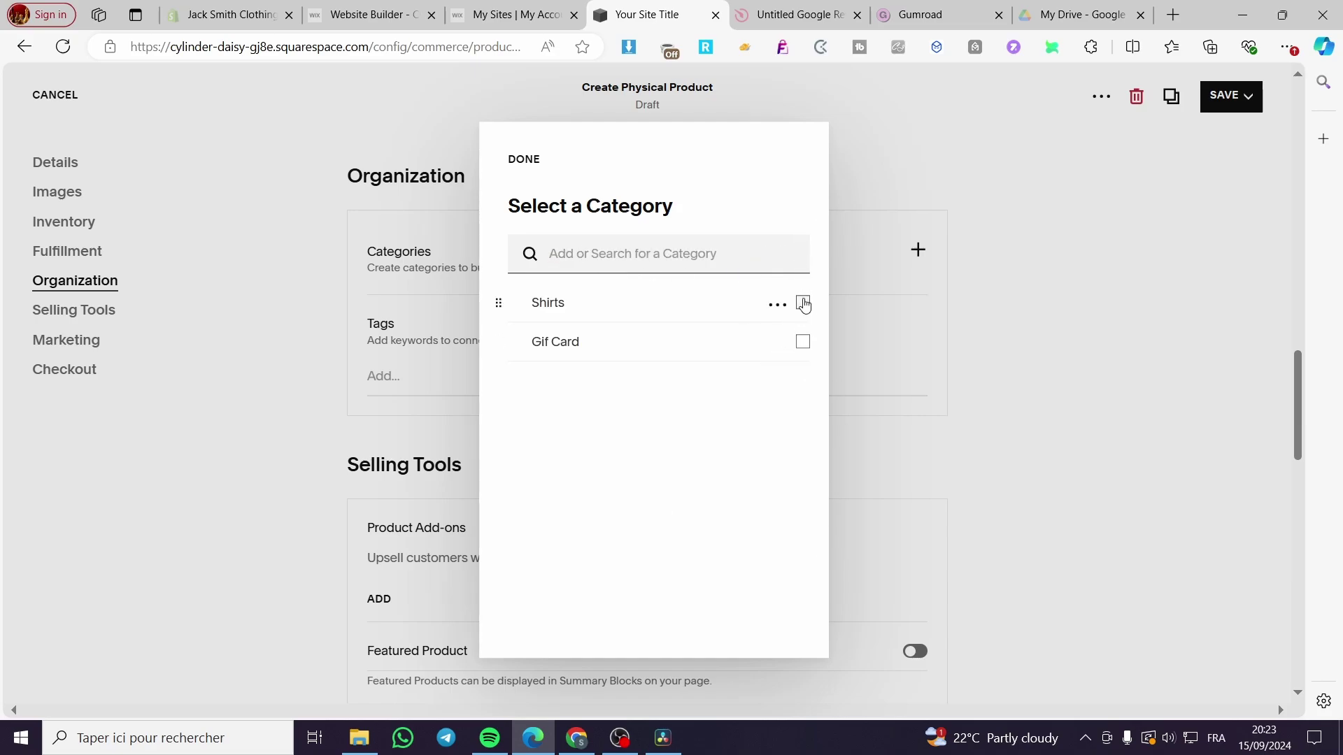
left_click(804, 303)
left_click(970, 388)
Tag the product with the keywords Shirt and Wool.
left_click(380, 410)
type("Shirt")
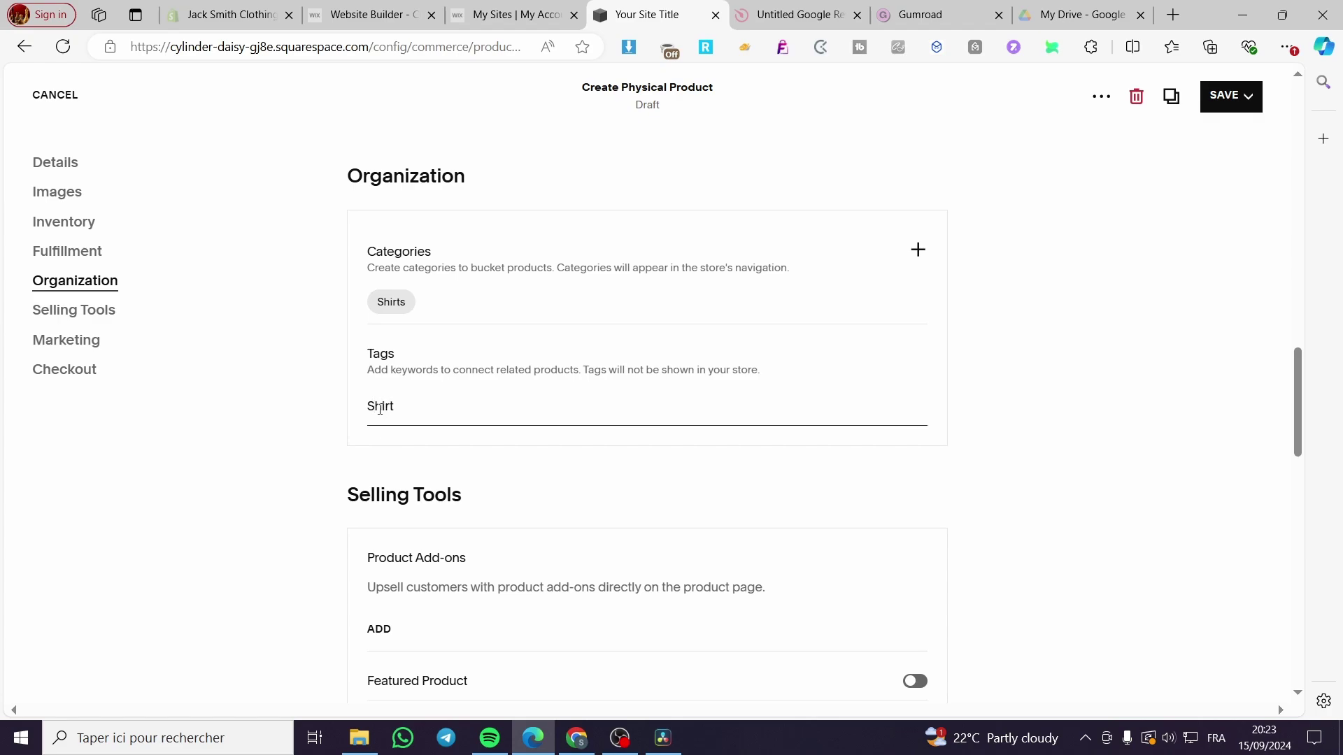
key("Return")
type("Wool")
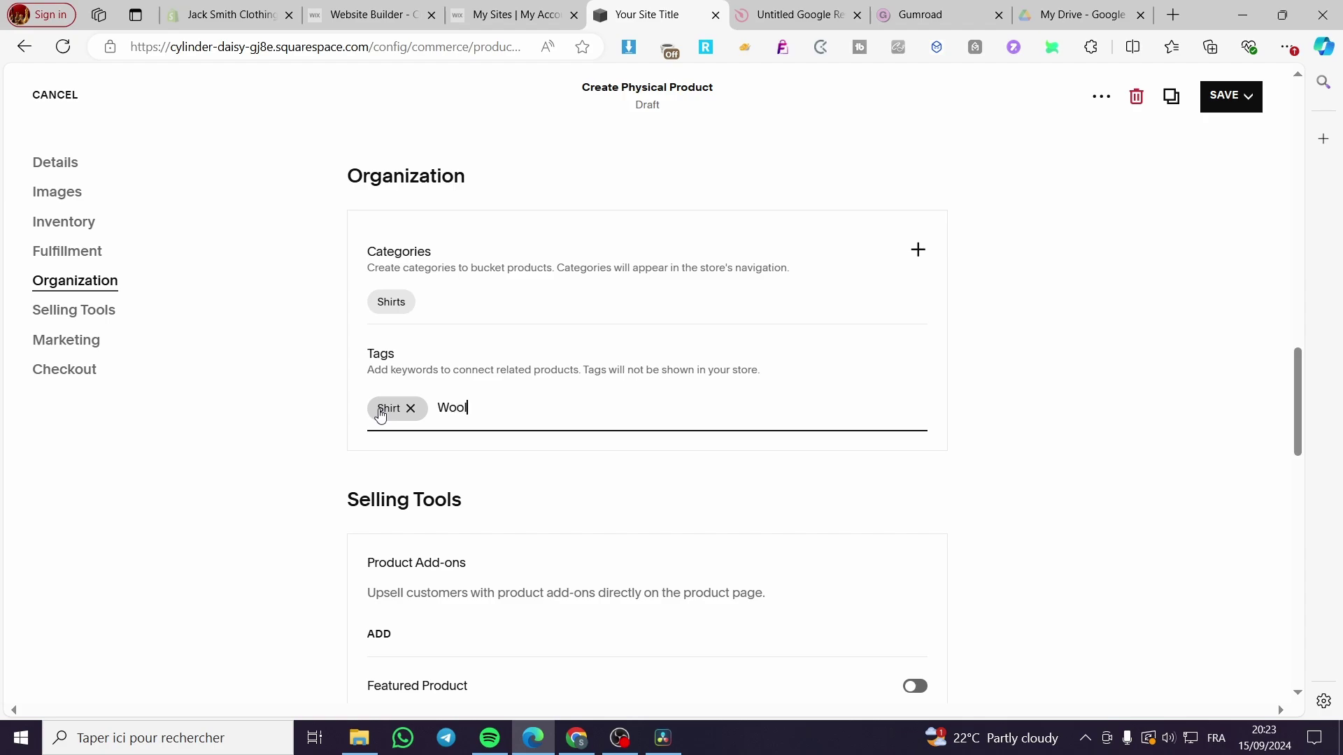
key("Return")
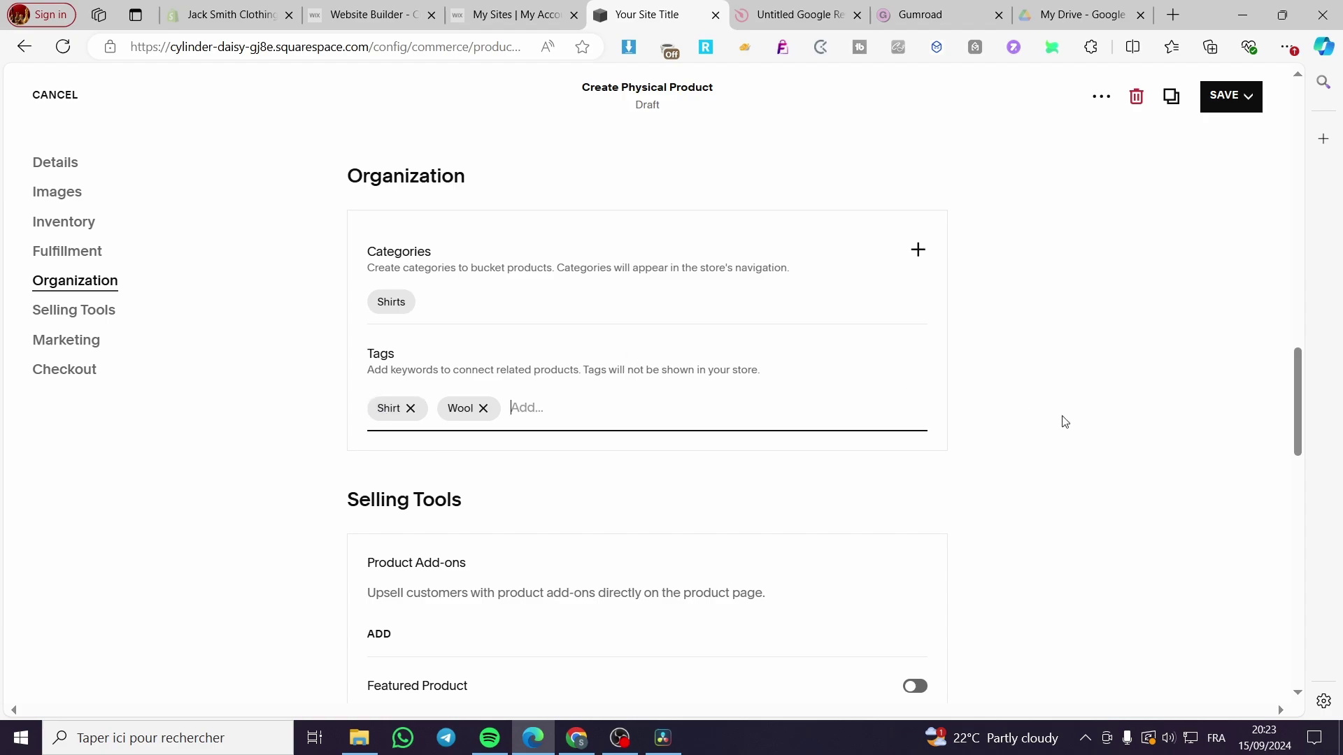
Add the season tags Winter, summer, Autumn and Spring to the product.
scroll(937, 503, "down", 1)
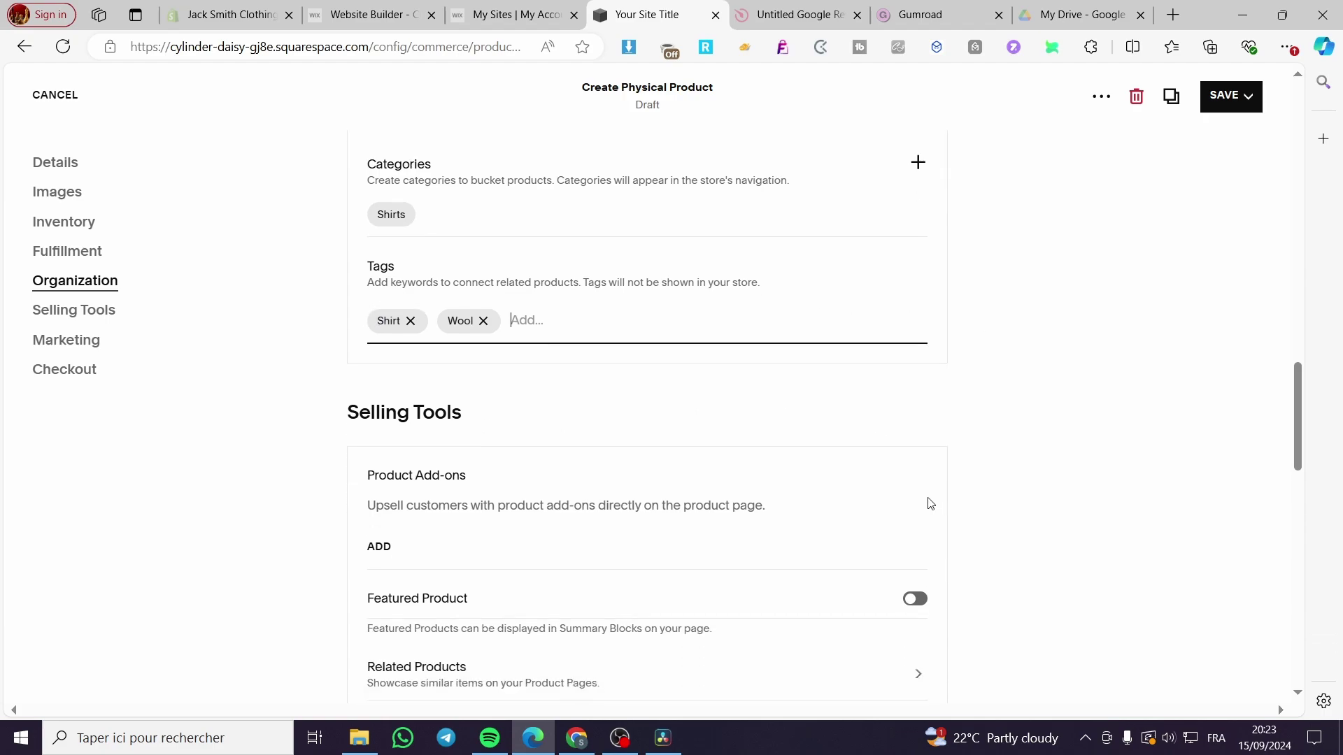
type("Winter")
key("Return")
type("summer")
key("Return")
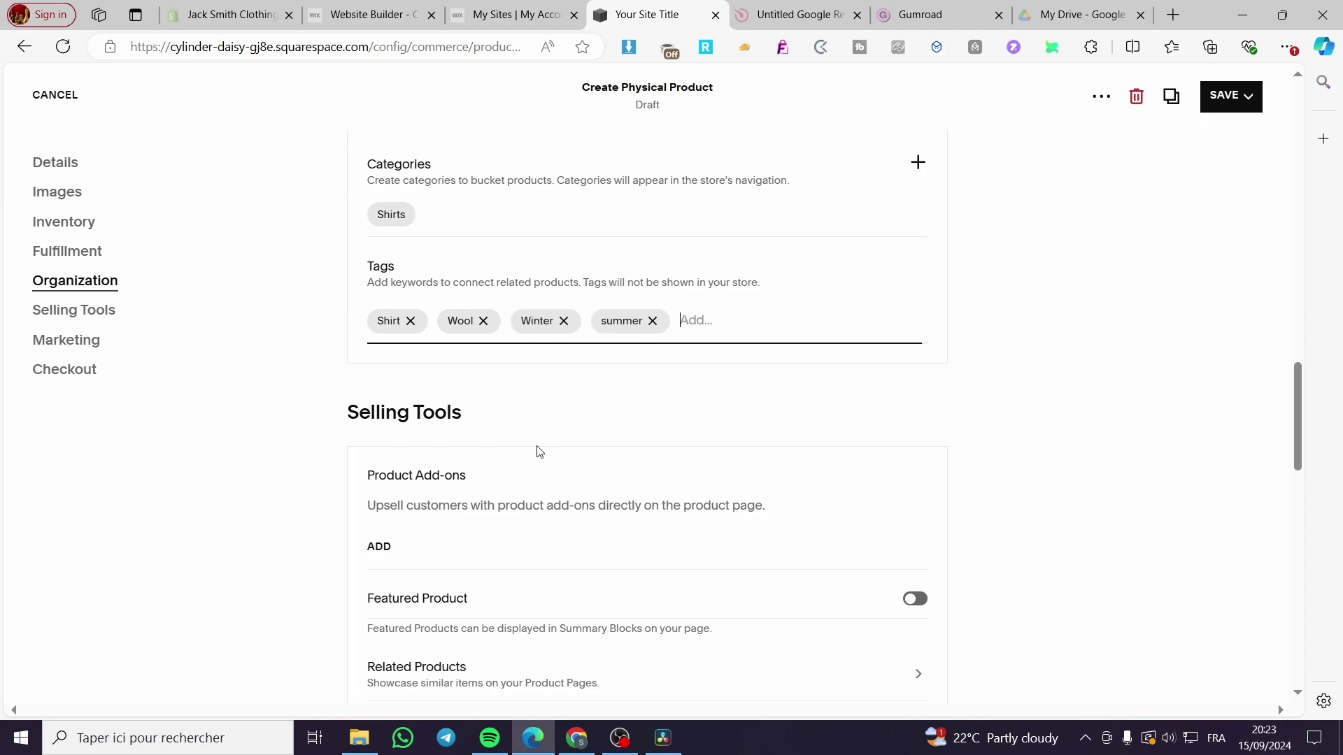
type("Autumn")
key("Return")
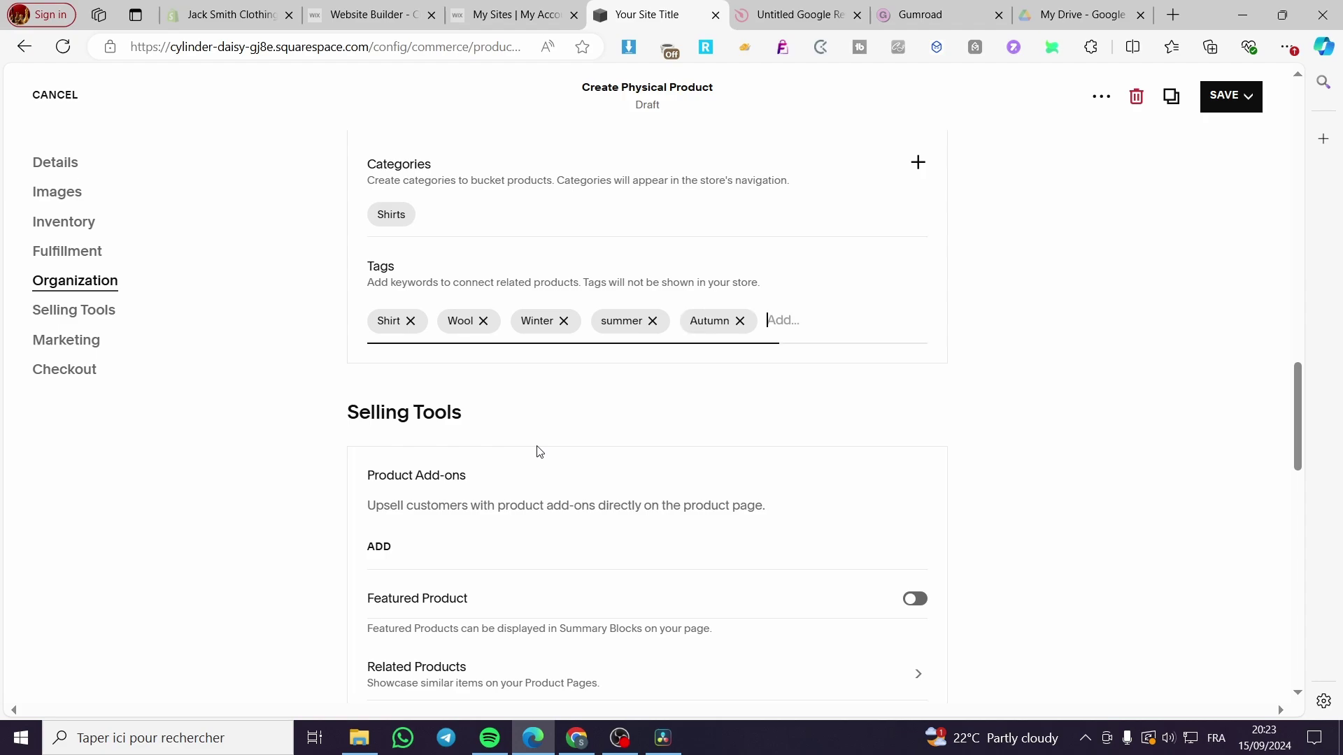
type("Spring")
key("Return")
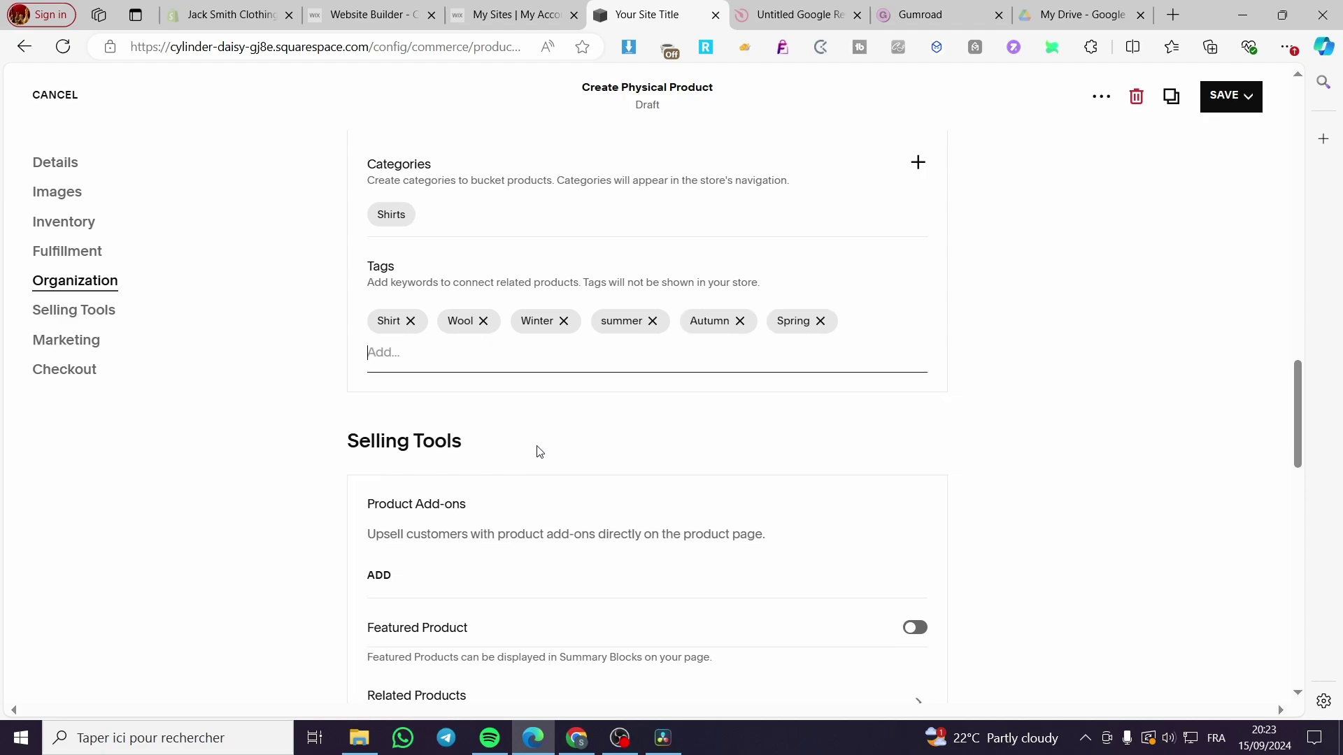
Mark the shirt as a featured product in its selling tools.
scroll(675, 473, "down", 2)
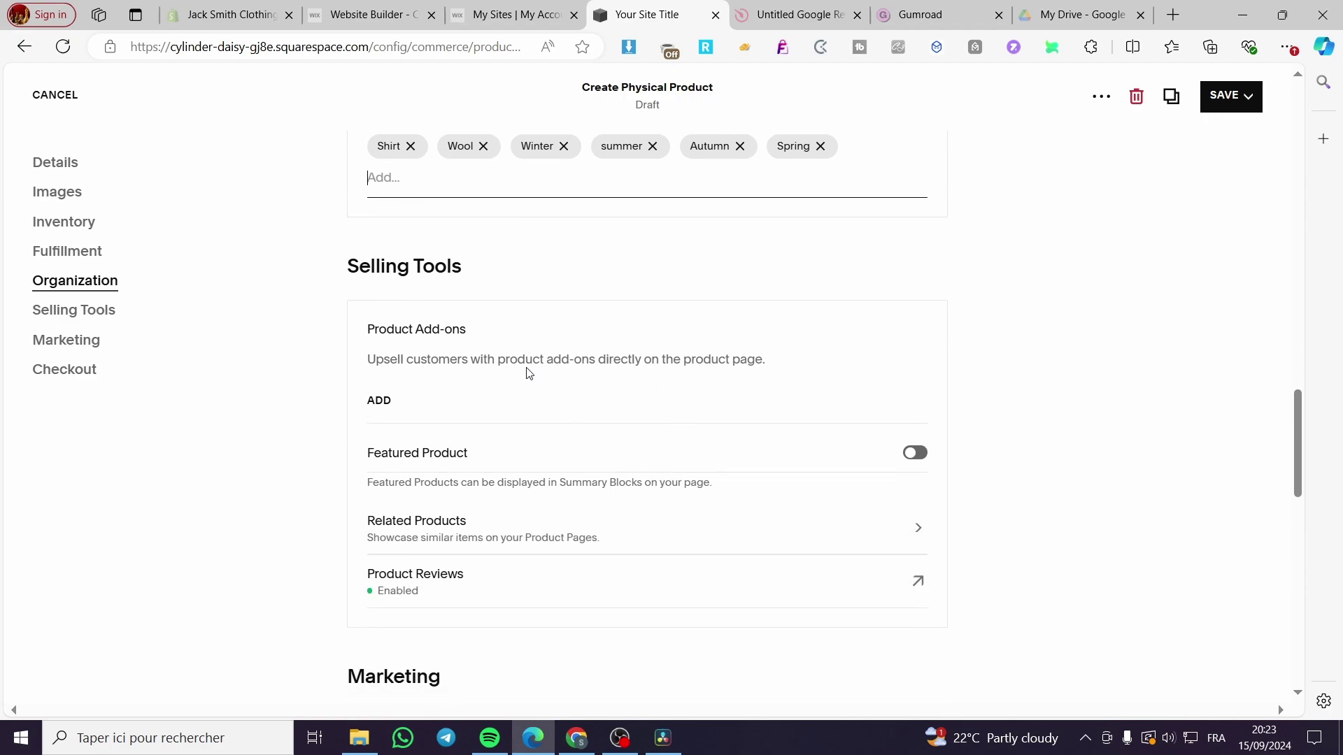
scroll(488, 391, "down", 2)
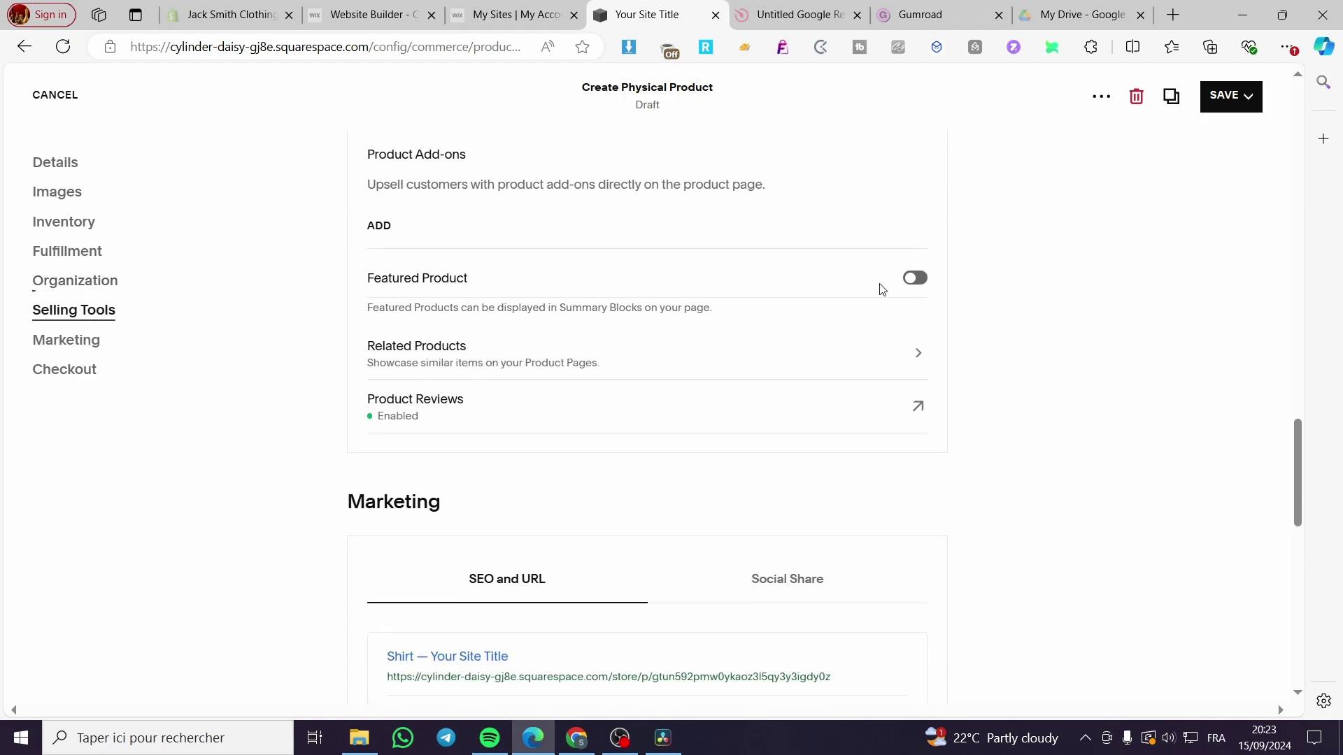
left_click(921, 280)
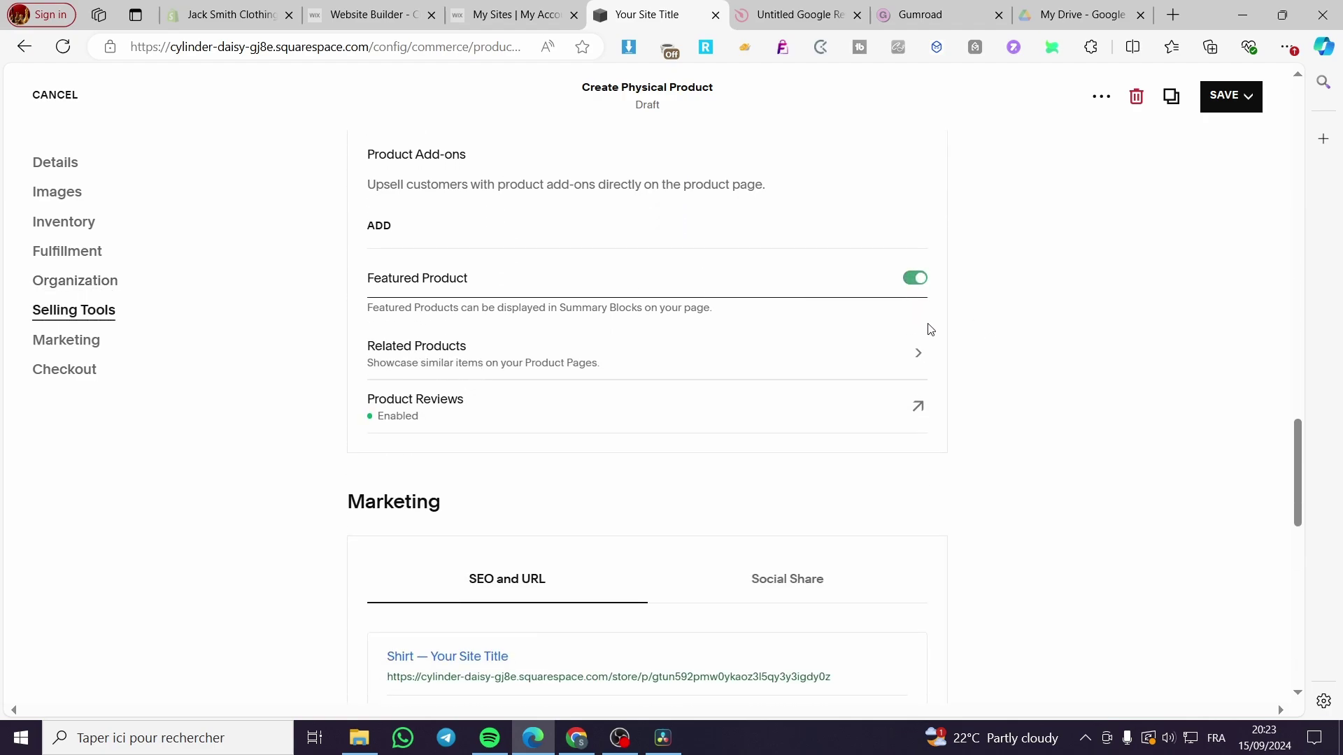
left_click(899, 356)
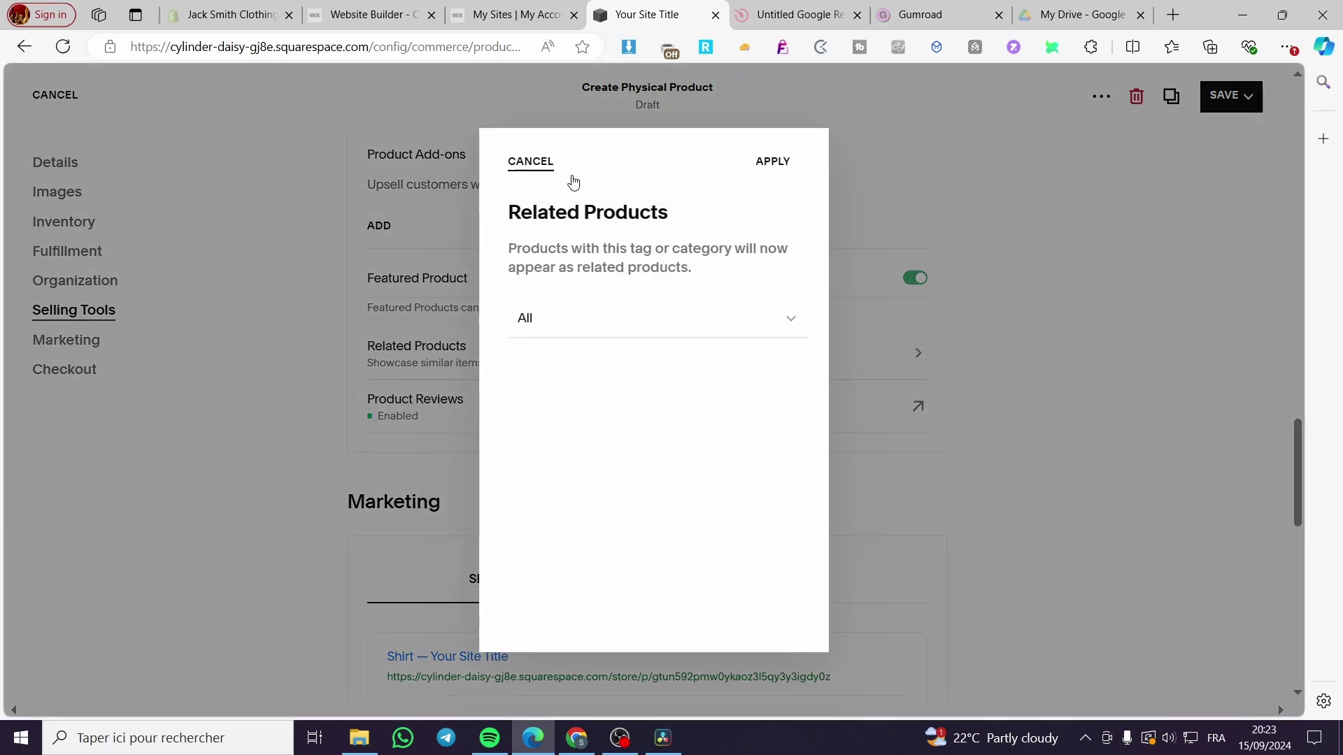
left_click(792, 321)
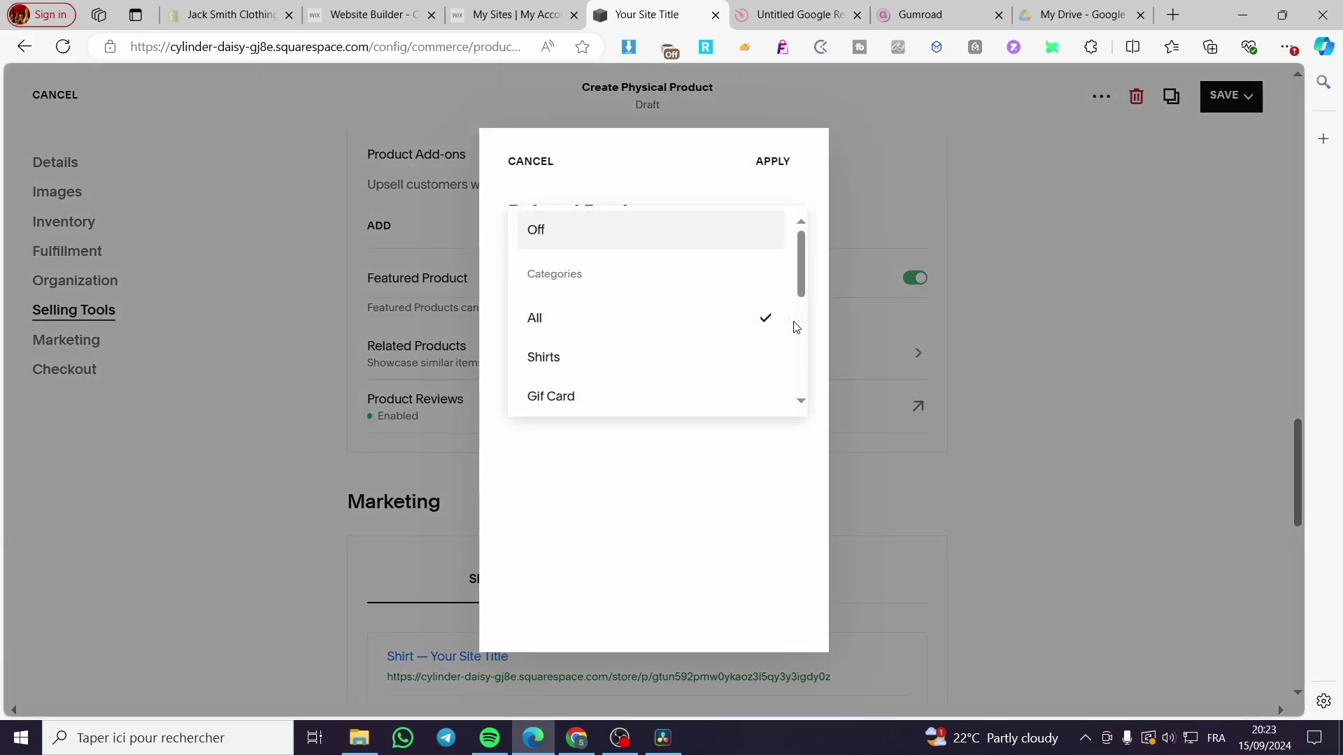
left_click(890, 351)
left_click(773, 162)
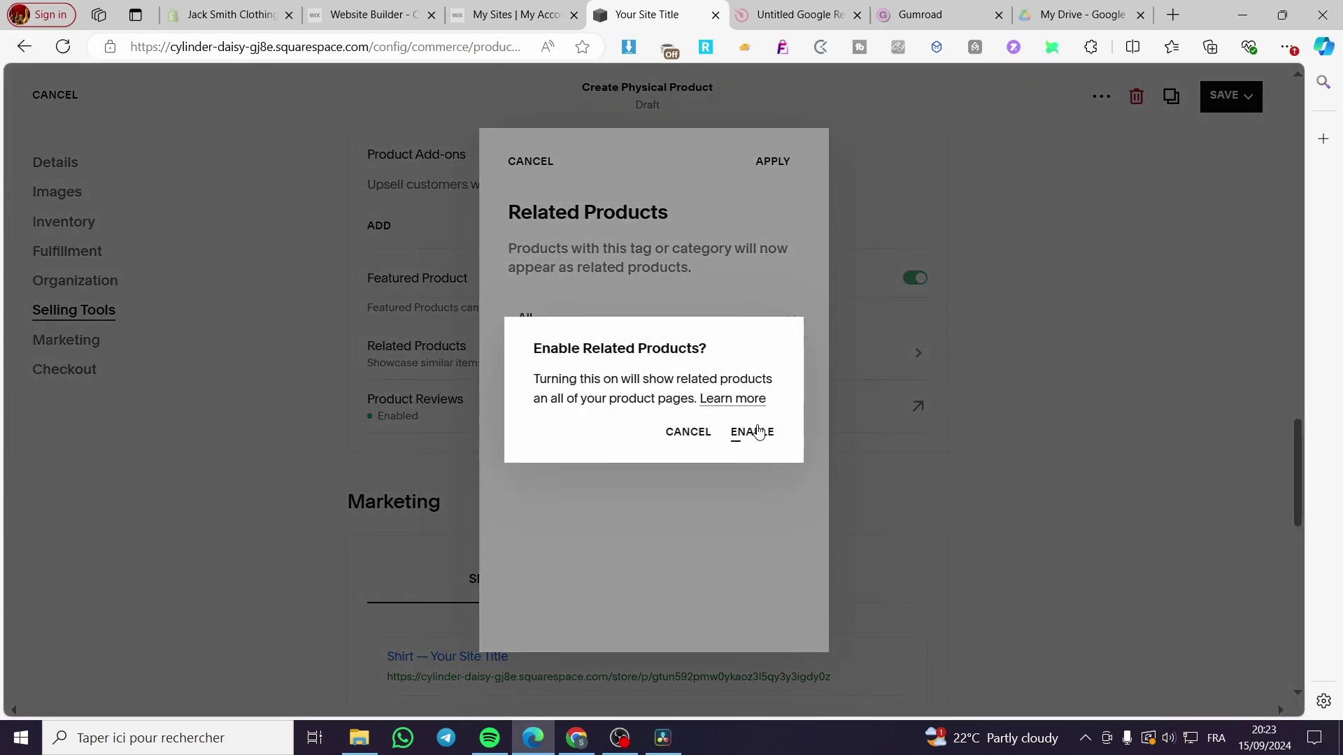
left_click(686, 434)
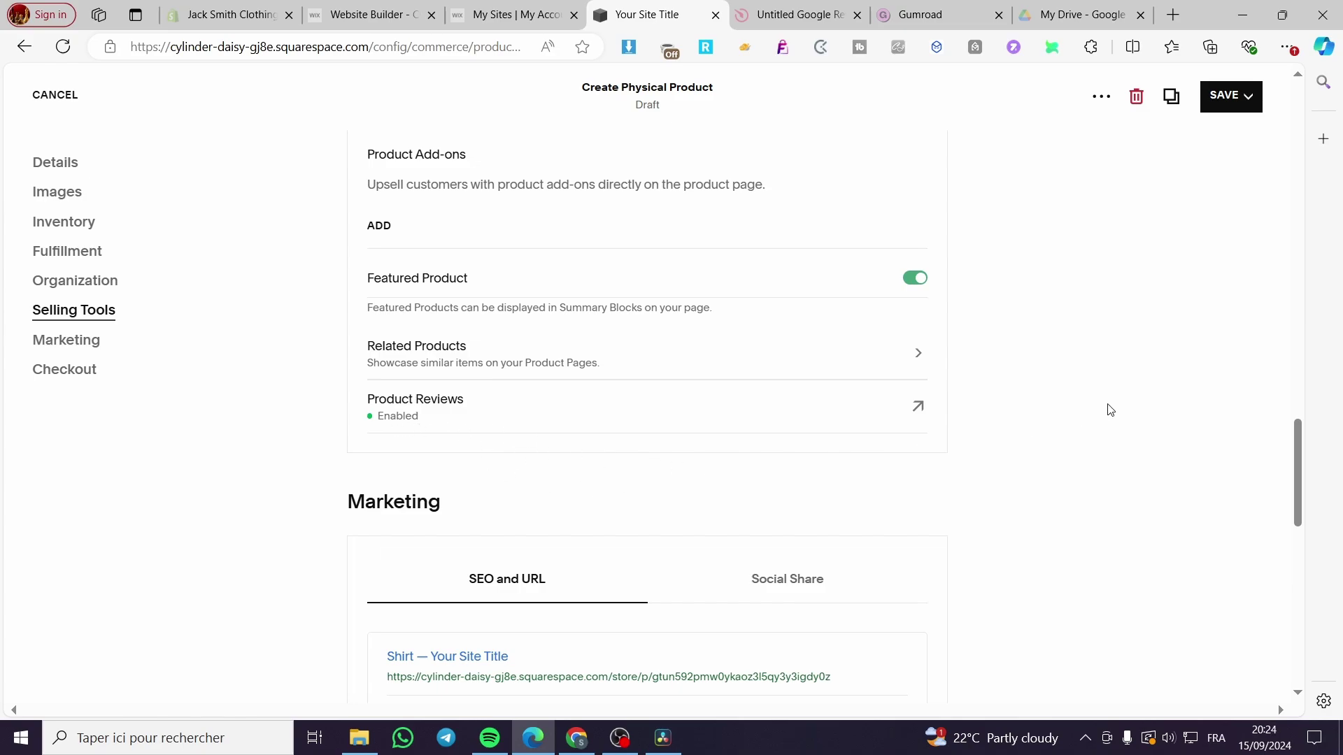
left_click(998, 14)
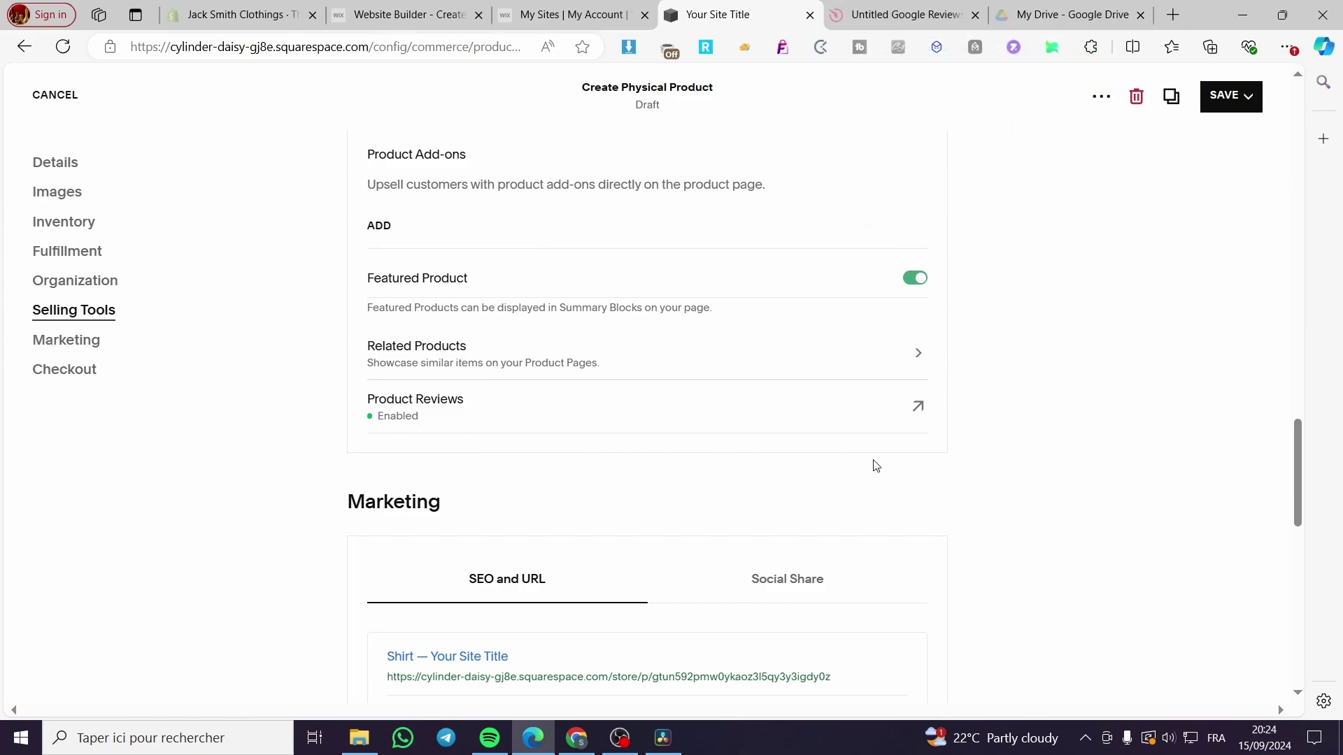
Review the product's marketing settings and the custom forms option for checkout.
scroll(962, 545, "down", 3)
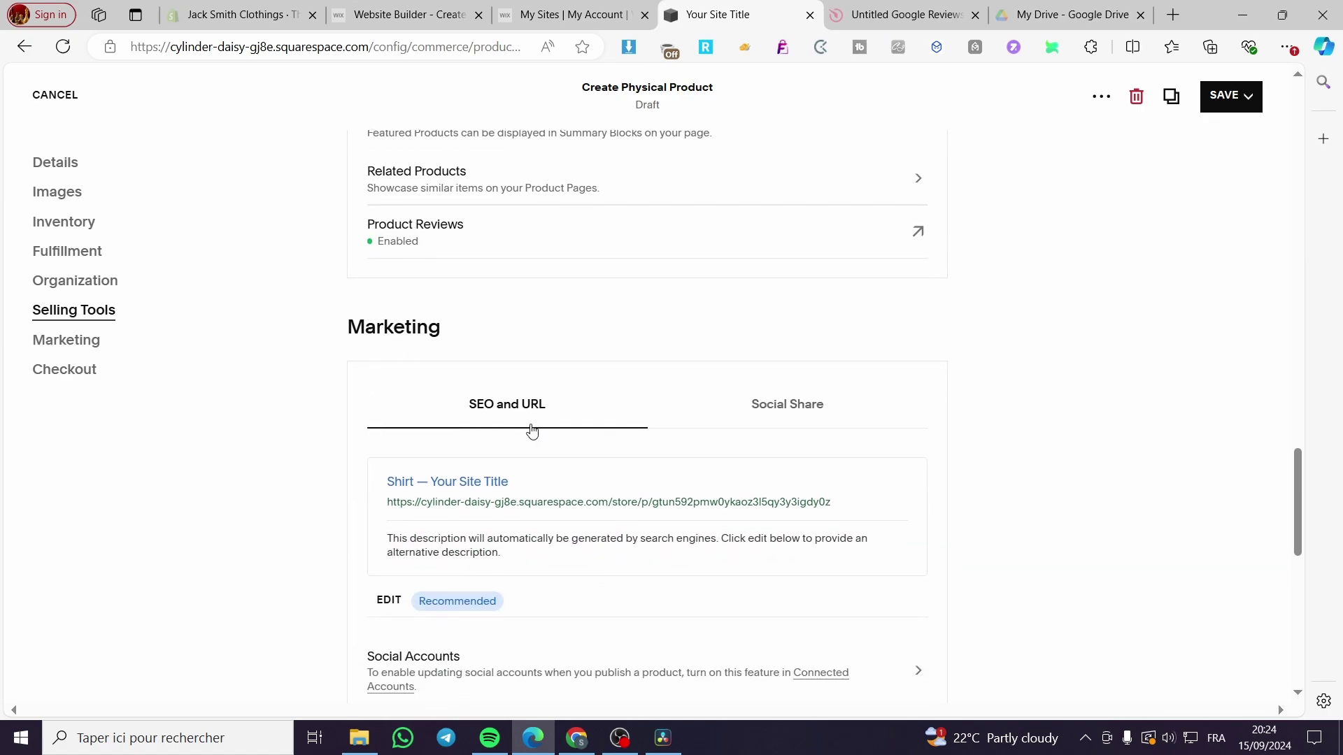
scroll(947, 552, "down", 3)
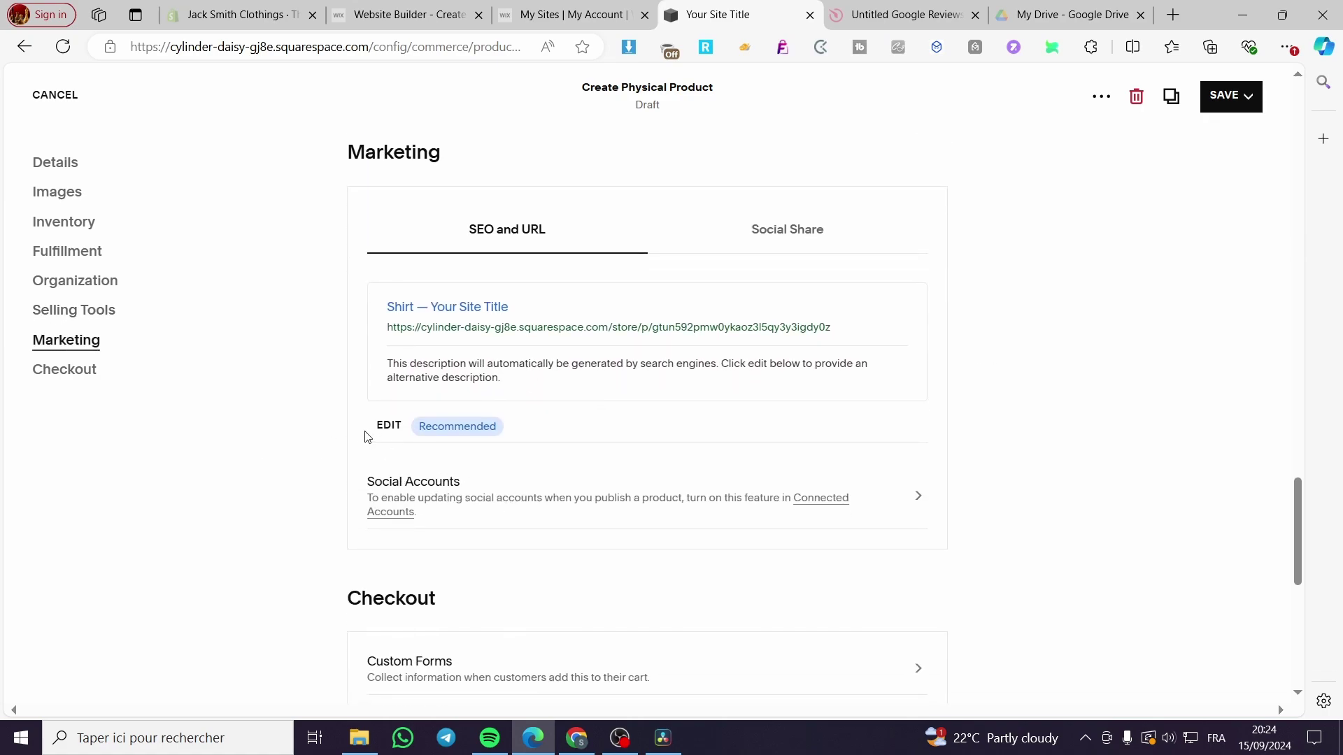
scroll(504, 490, "down", 3)
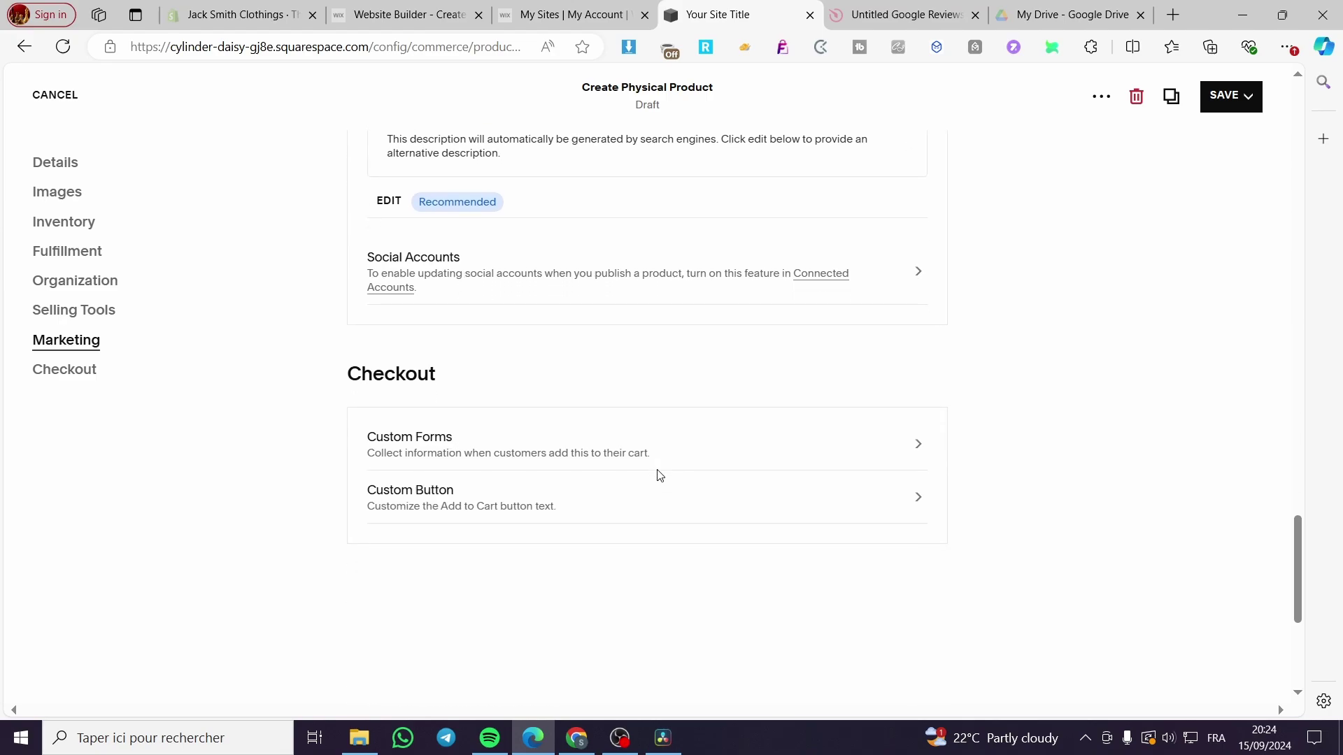
scroll(361, 448, "down", 2)
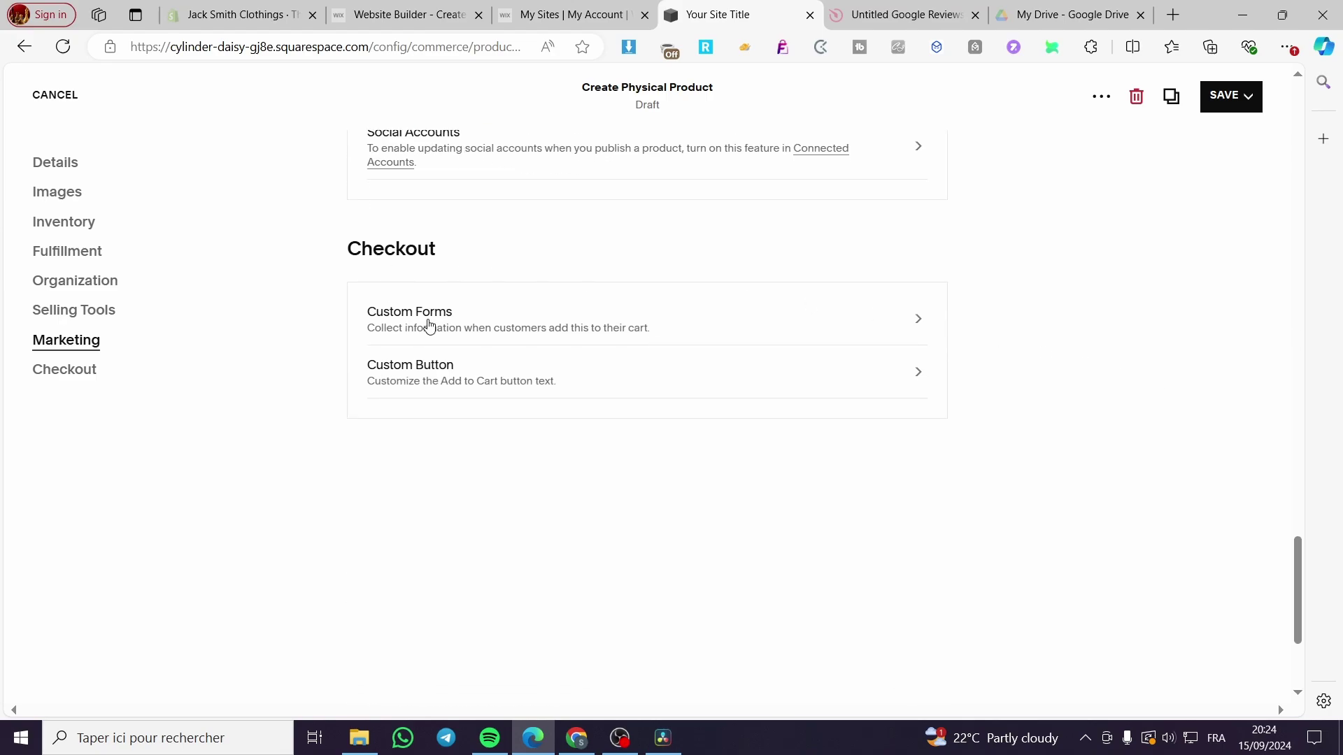
left_click(541, 326)
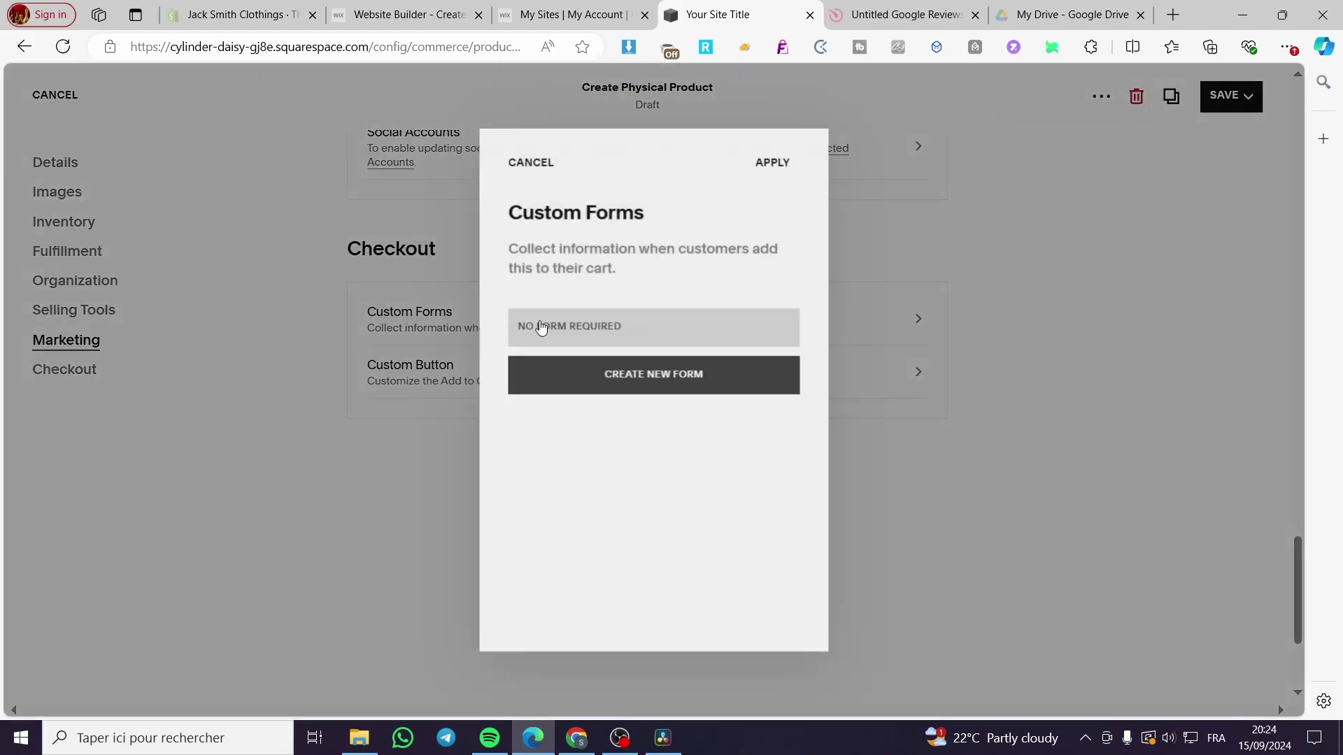
left_click(543, 165)
left_click(749, 422)
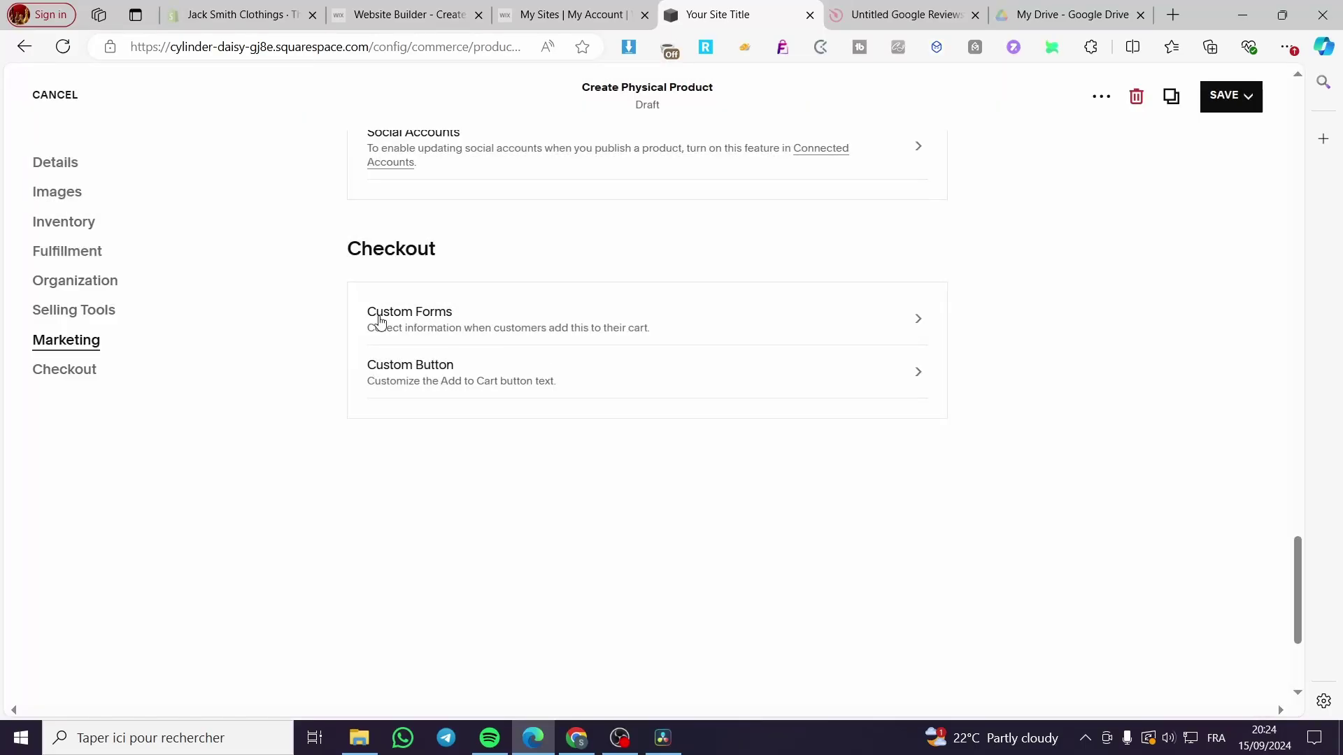
Enable a custom purchase button label for the product, keep the text Add To Cart, and apply it.
left_click(562, 380)
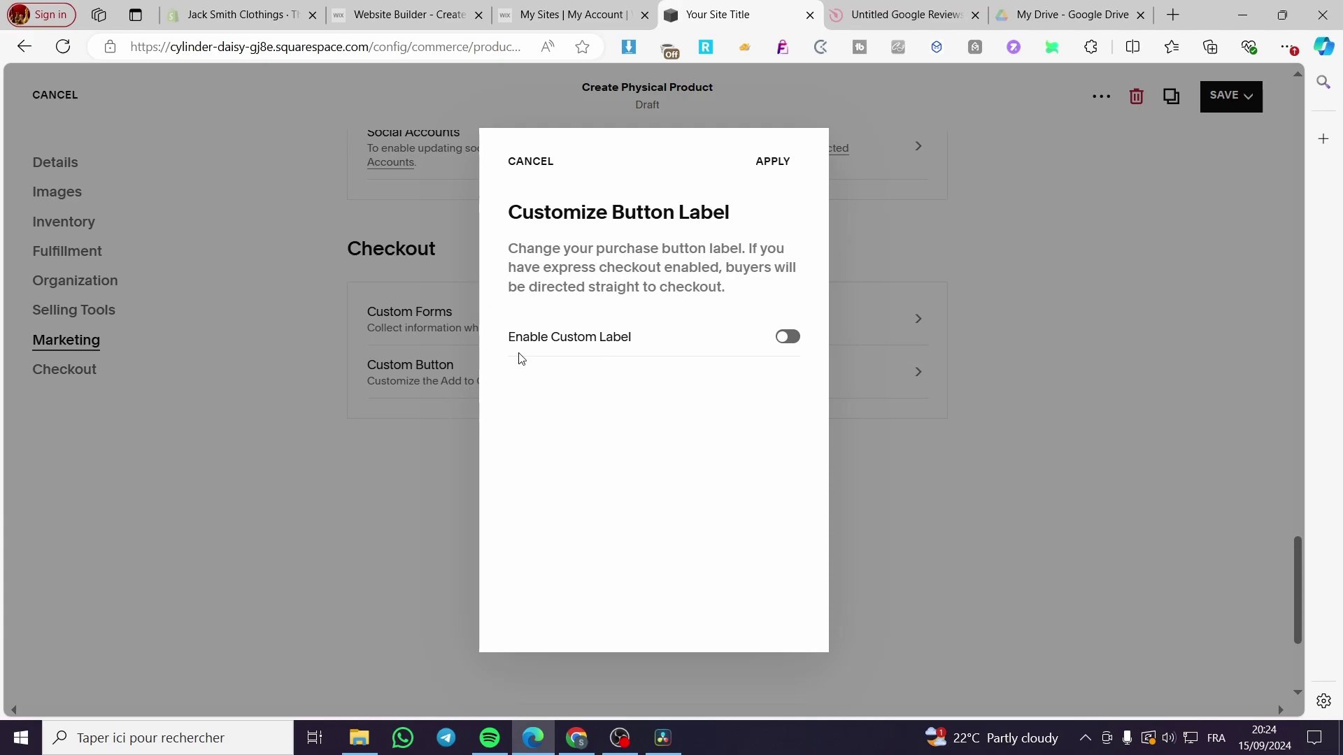
left_click(789, 338)
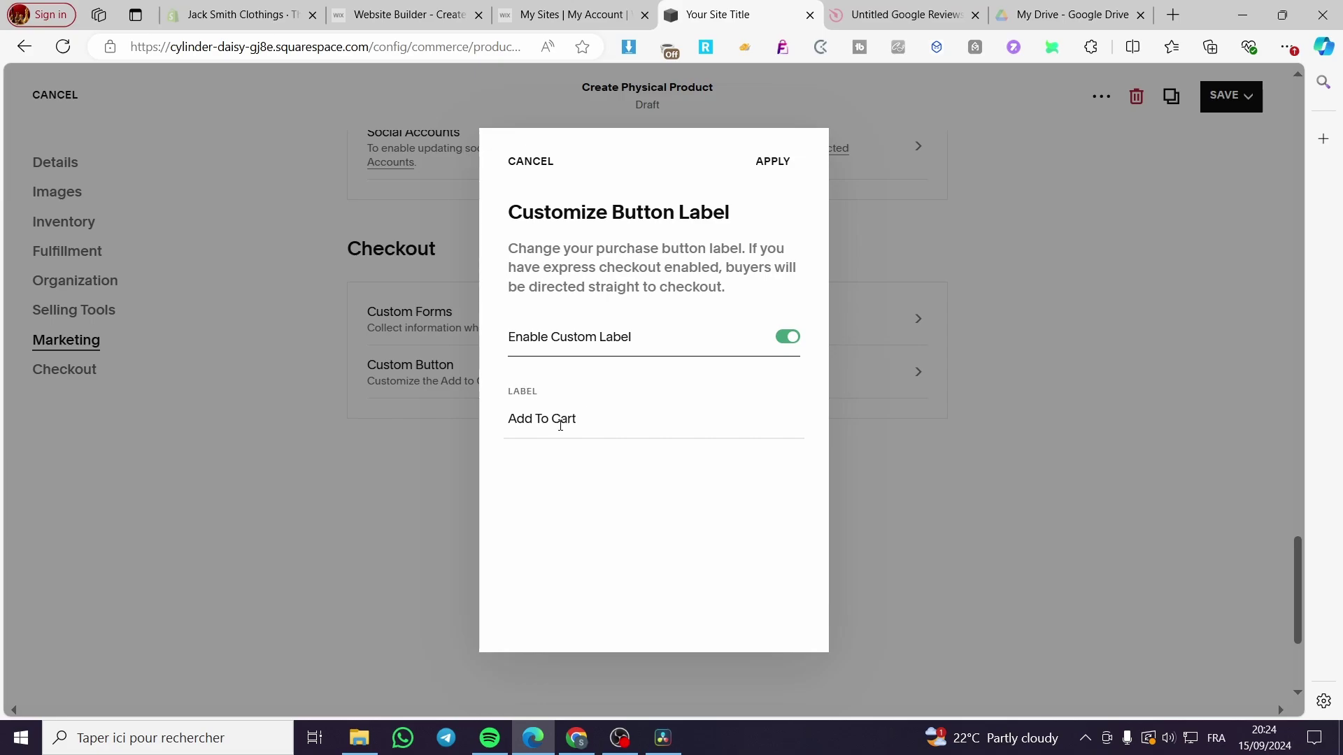
left_click_drag(576, 420, 499, 431)
left_click(621, 420)
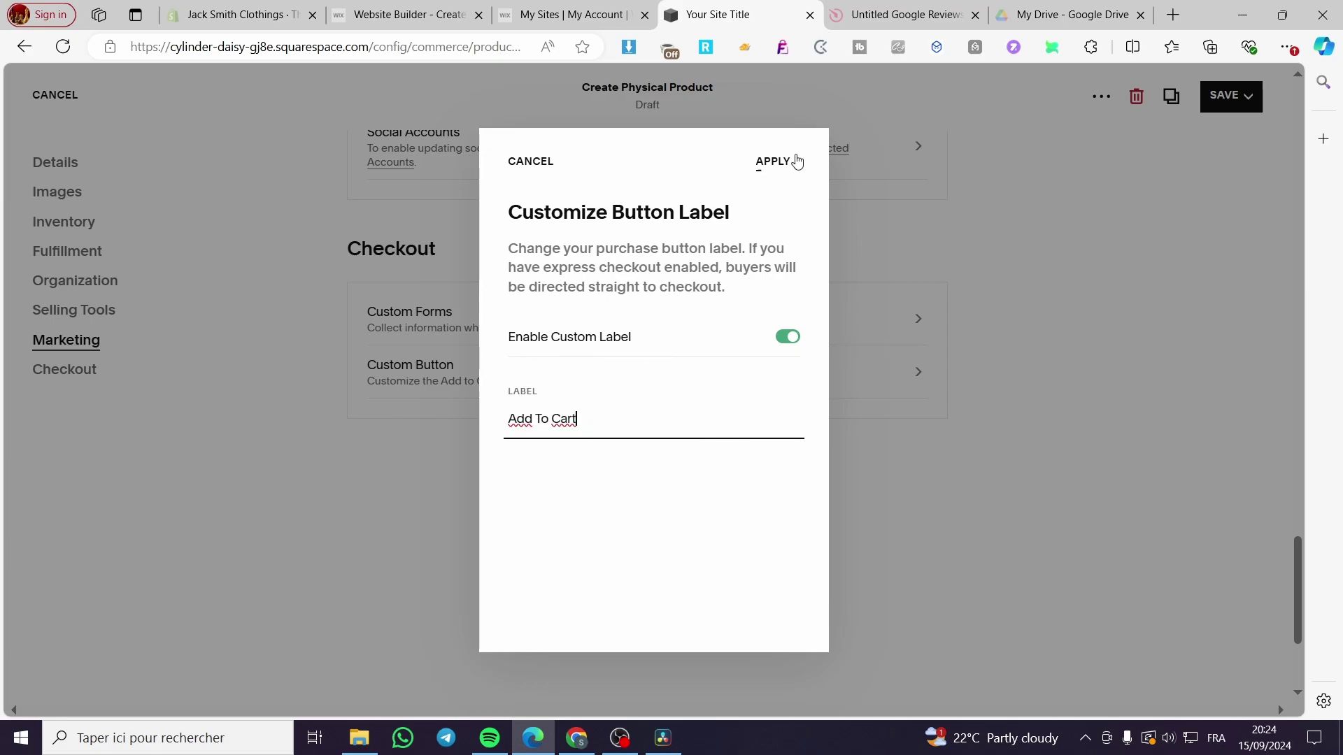
left_click(791, 161)
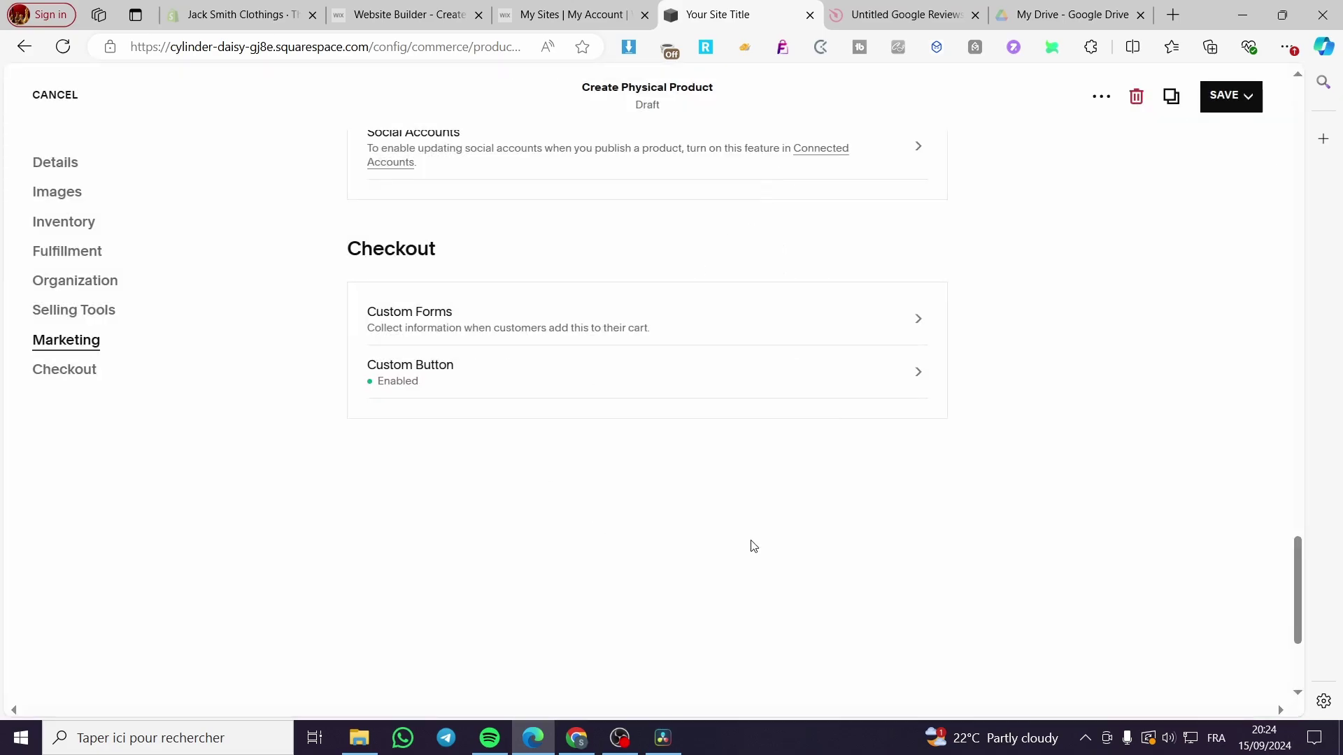
Save the new Shirt product and set its visibility to Public.
left_click(1234, 106)
left_click(1226, 135)
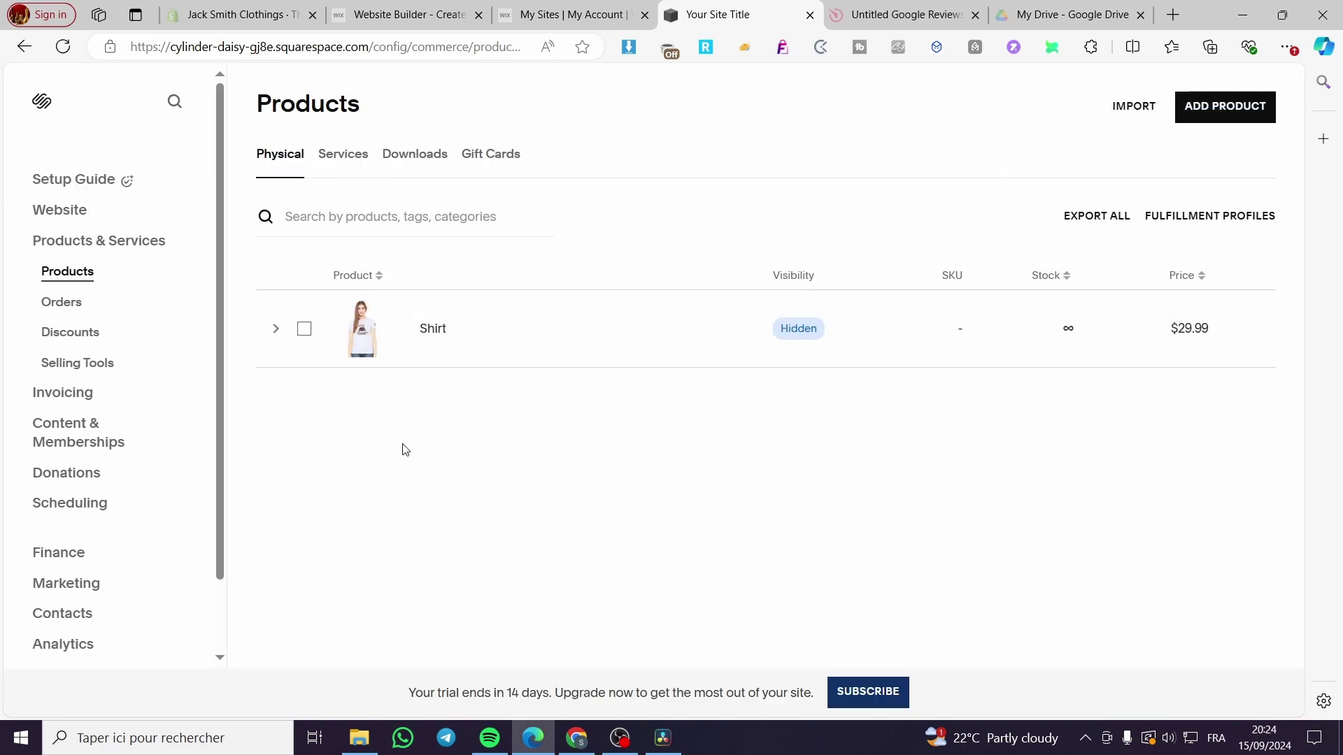
left_click(826, 330)
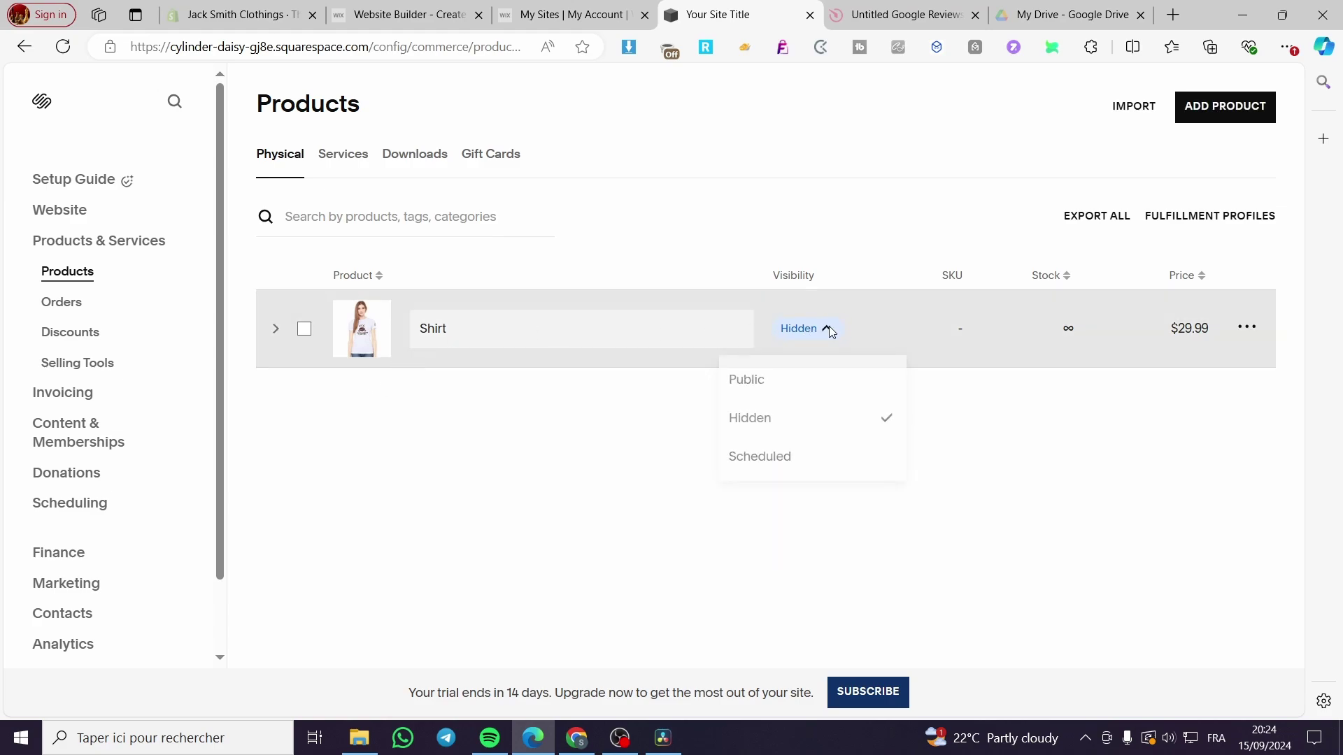
left_click(761, 388)
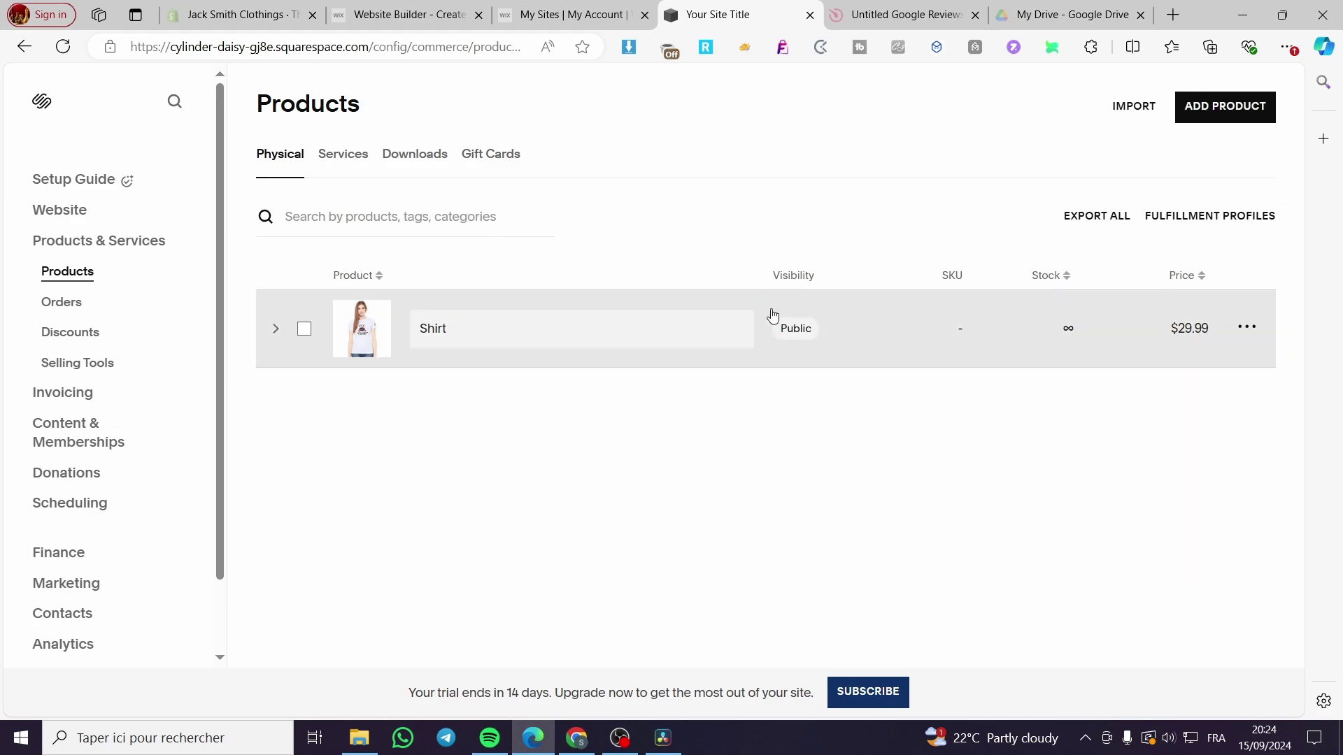
Check the details of the saved Shirt product and return to the website's home page preview.
left_click(387, 336)
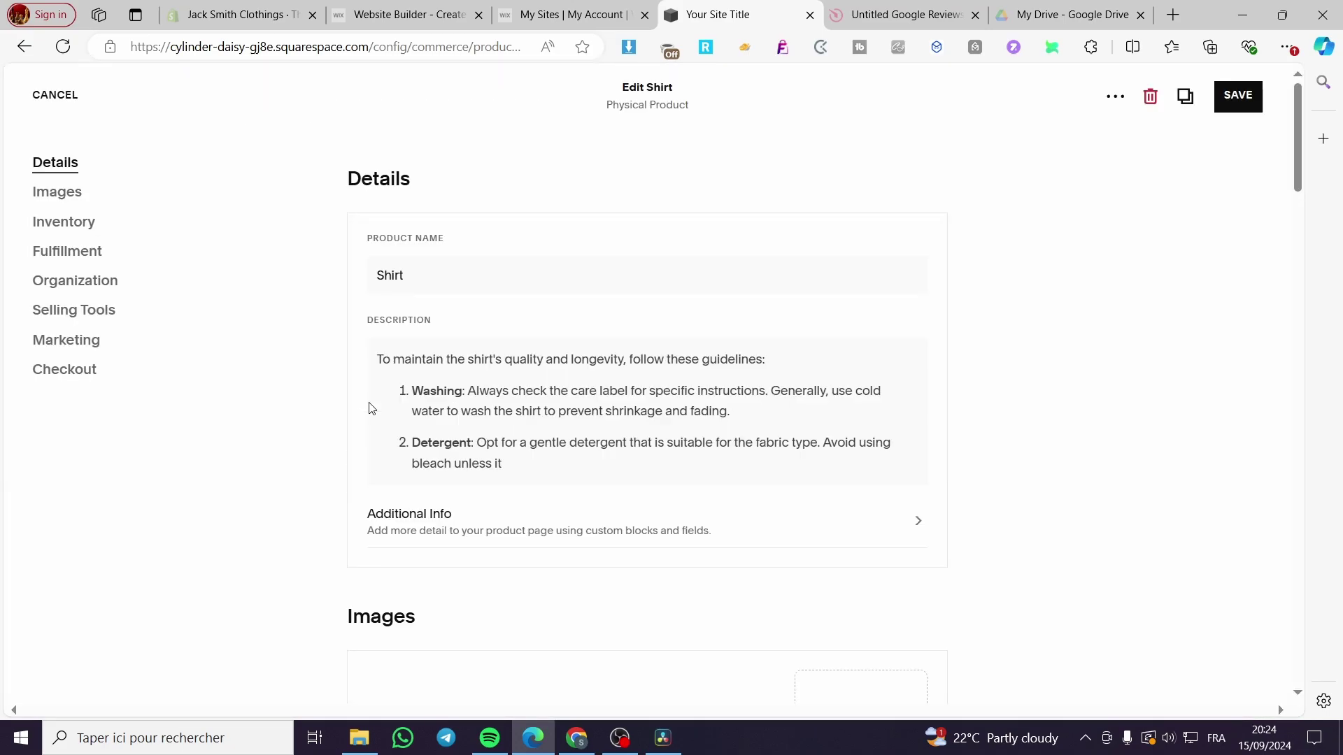
left_click(1231, 101)
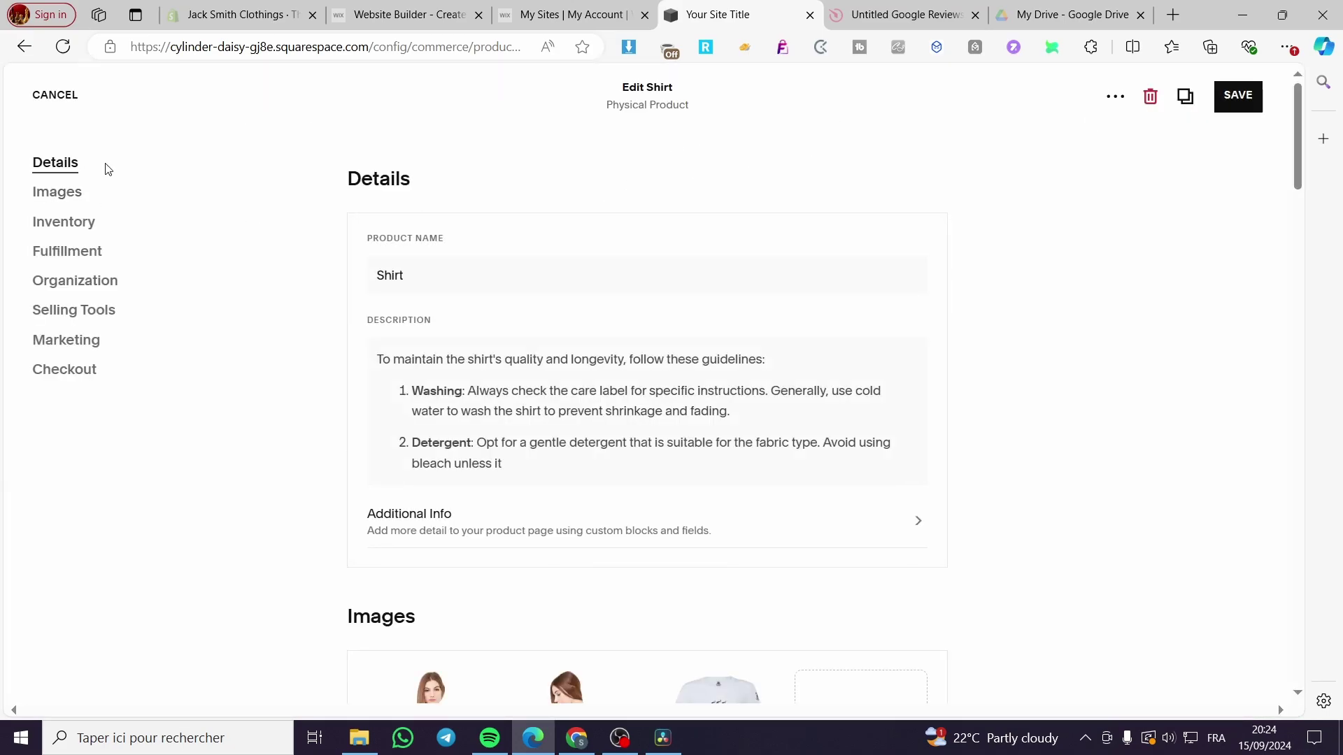
left_click(52, 94)
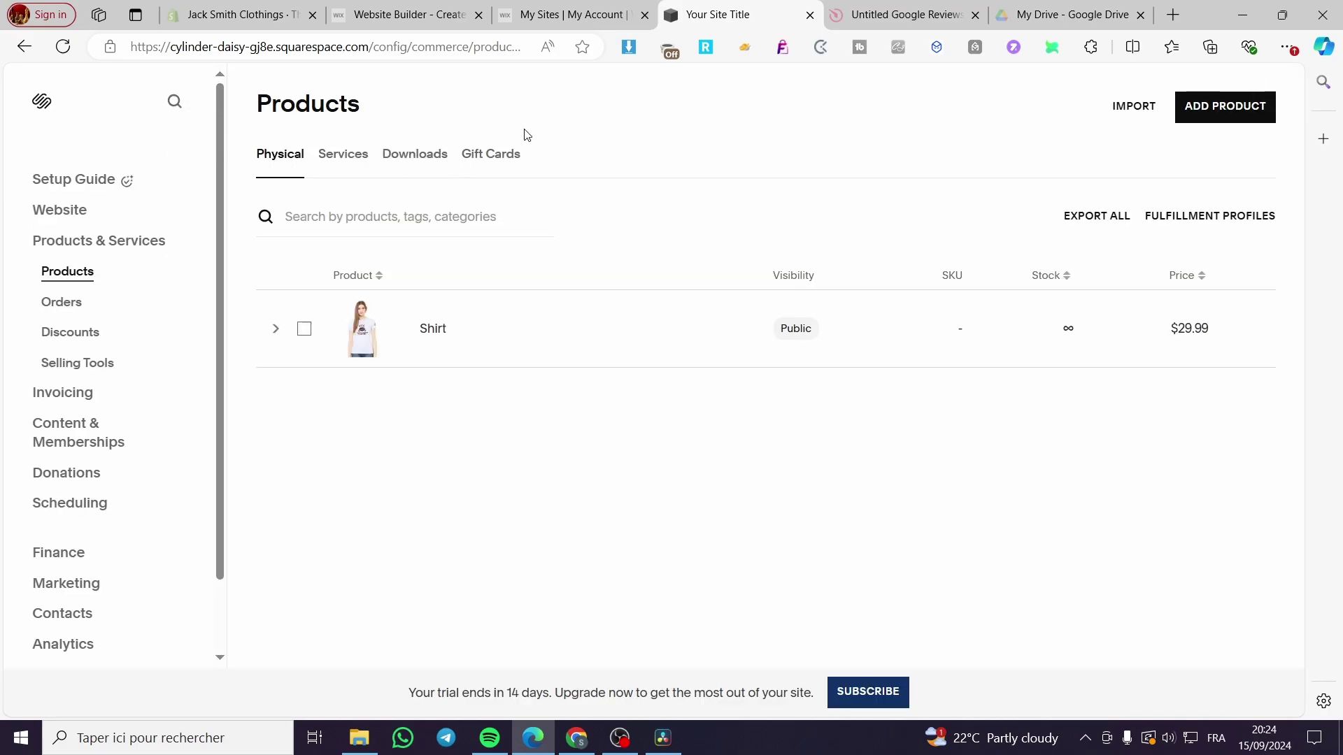
left_click(40, 104)
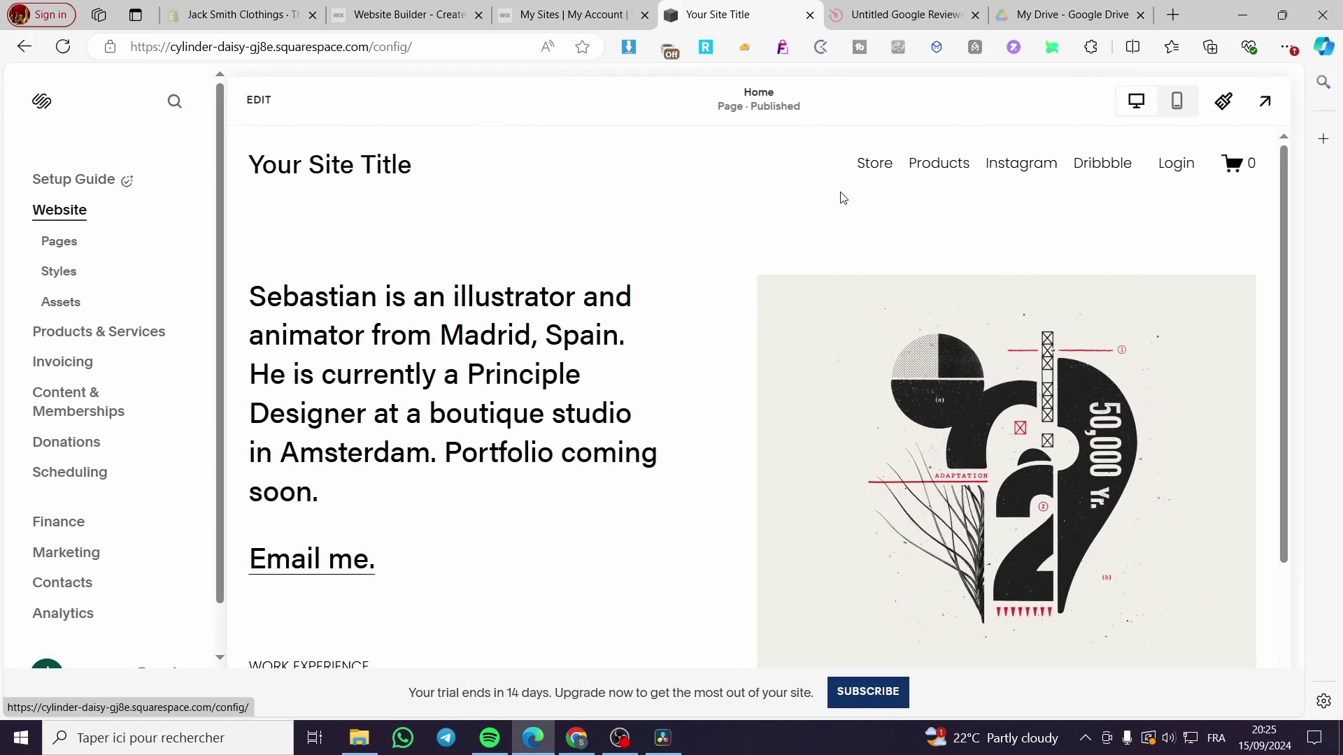
left_click(259, 99)
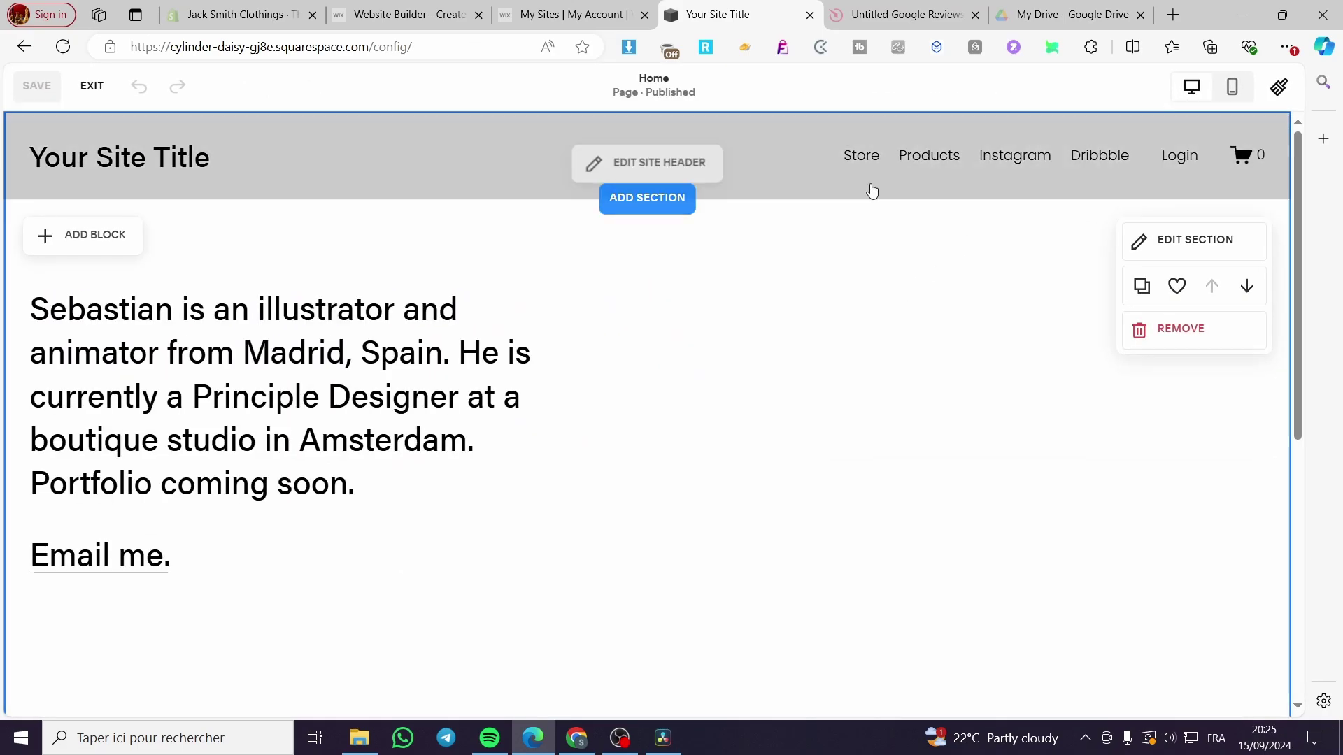
left_click(815, 158)
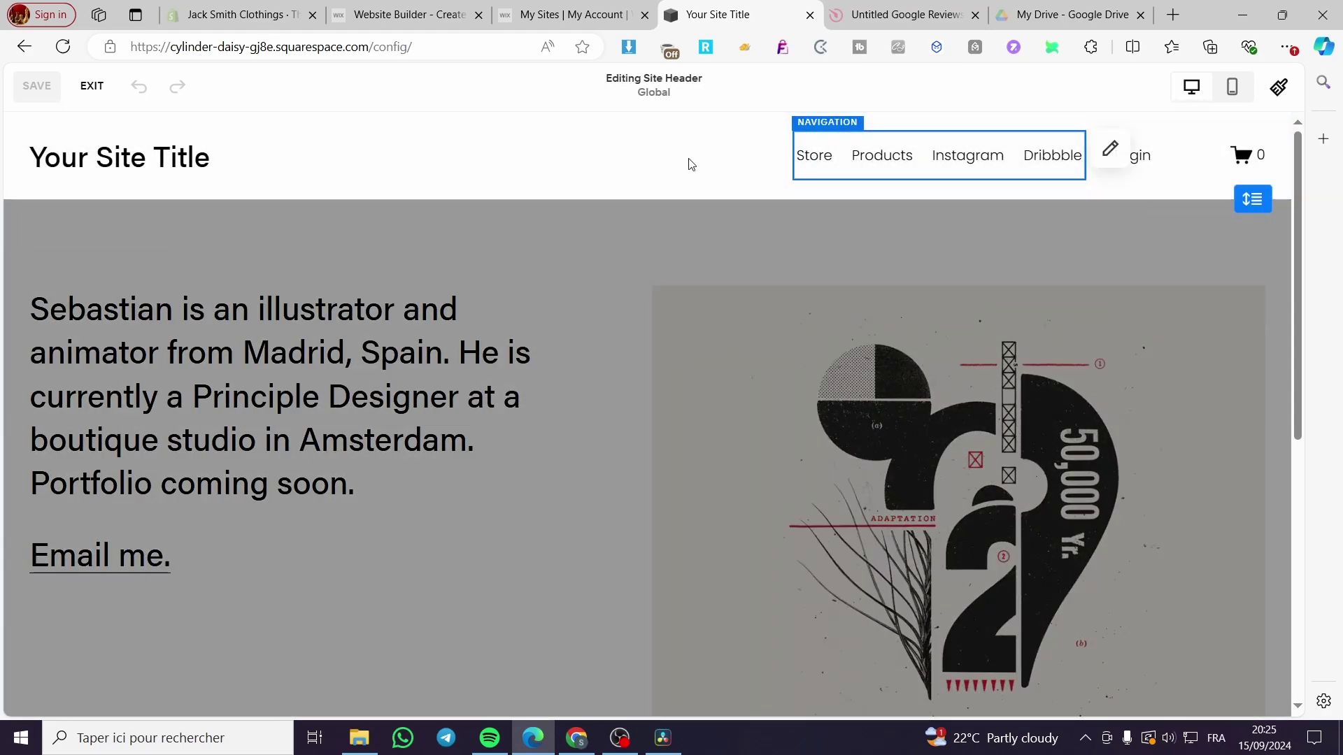
left_click(91, 86)
Open the Shirt from the site's Store page and examine its images, sale price, description, size selector, quantity and cart button.
left_click(867, 168)
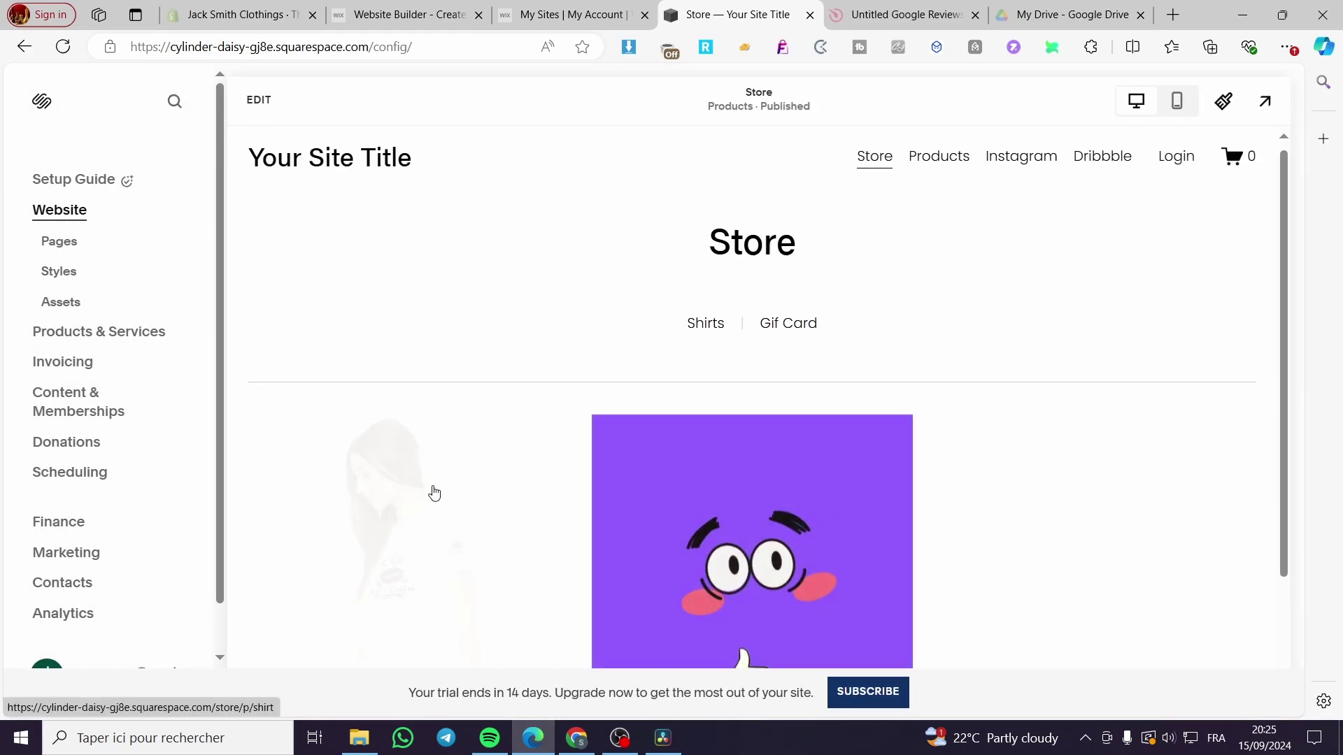
scroll(434, 493, "down", 2)
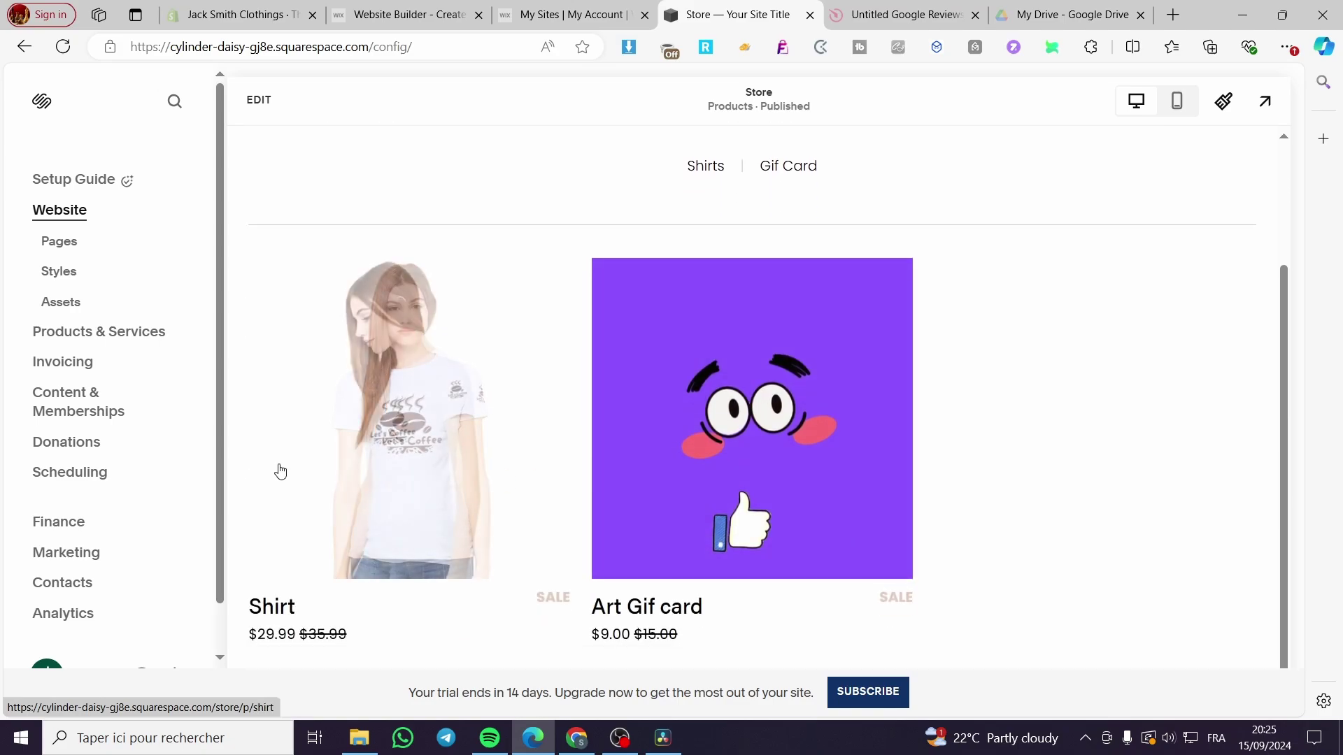
left_click(315, 466)
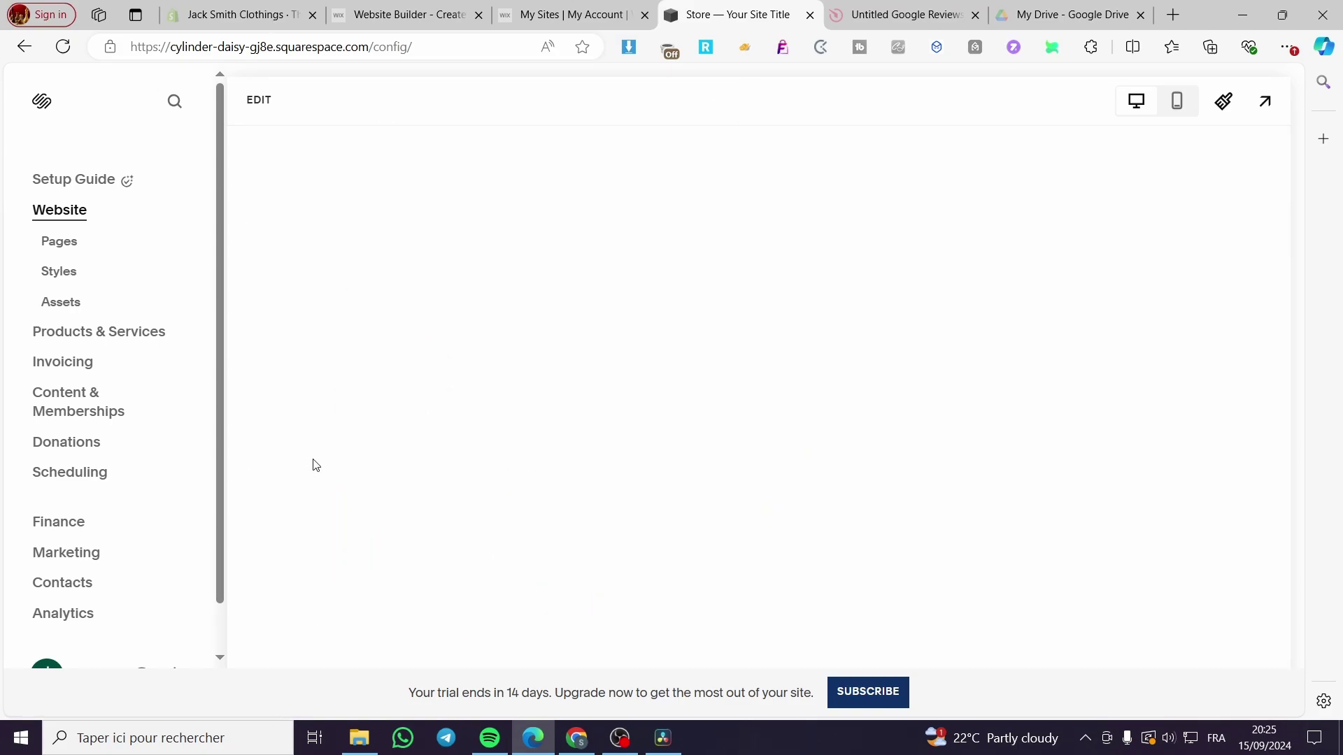
scroll(826, 341, "down", 2)
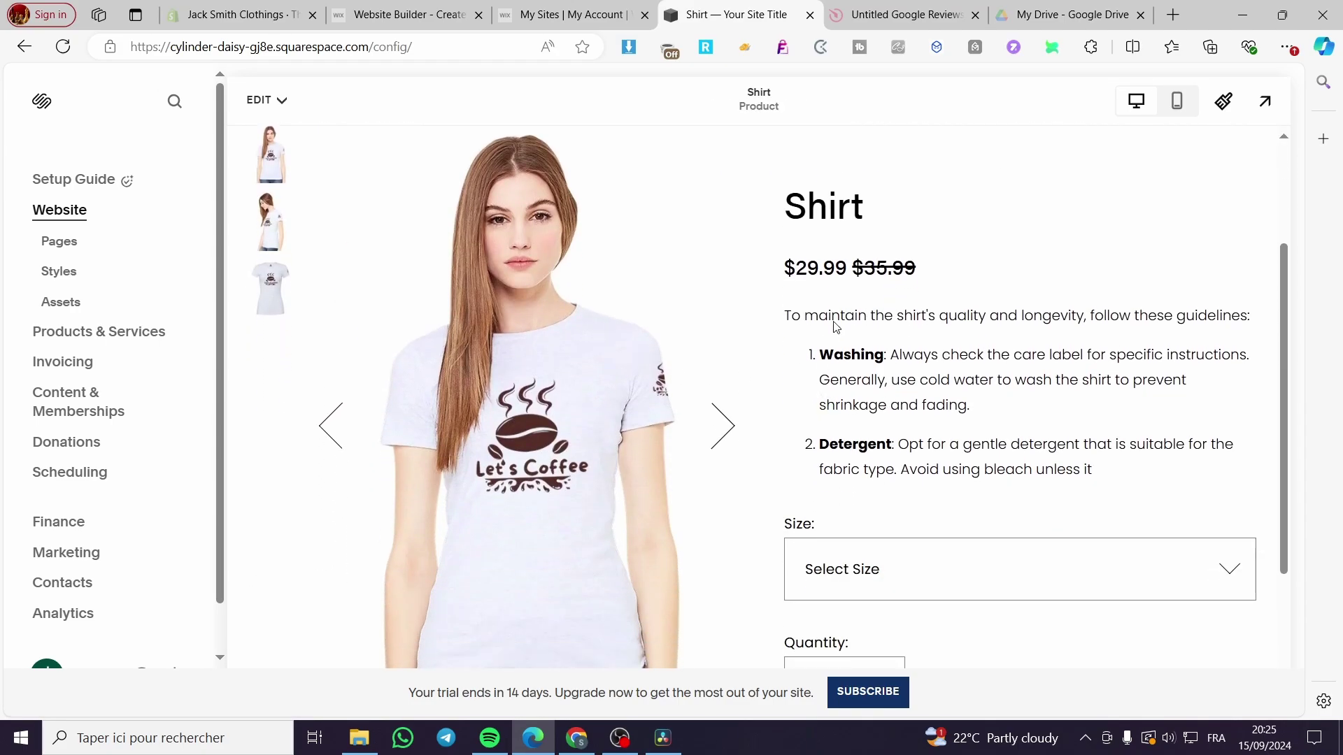
scroll(909, 308, "down", 3)
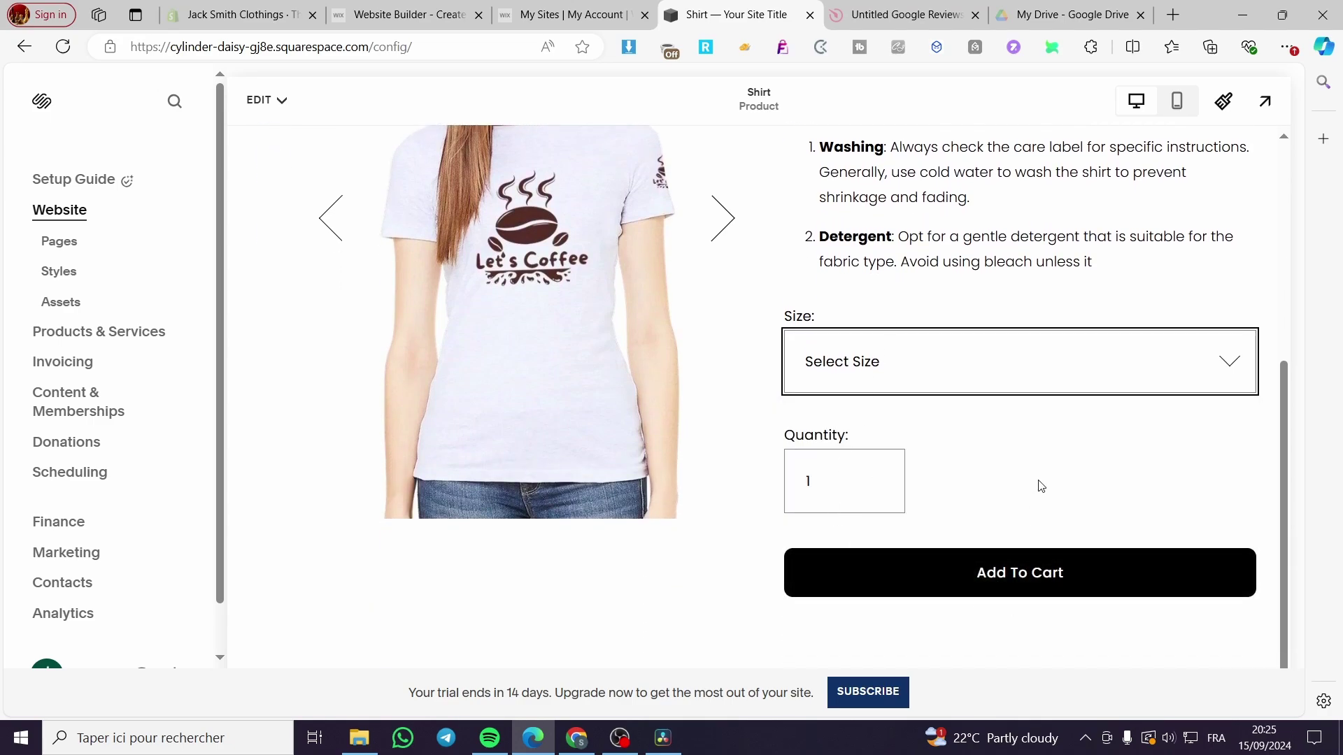
scroll(653, 472, "up", 5)
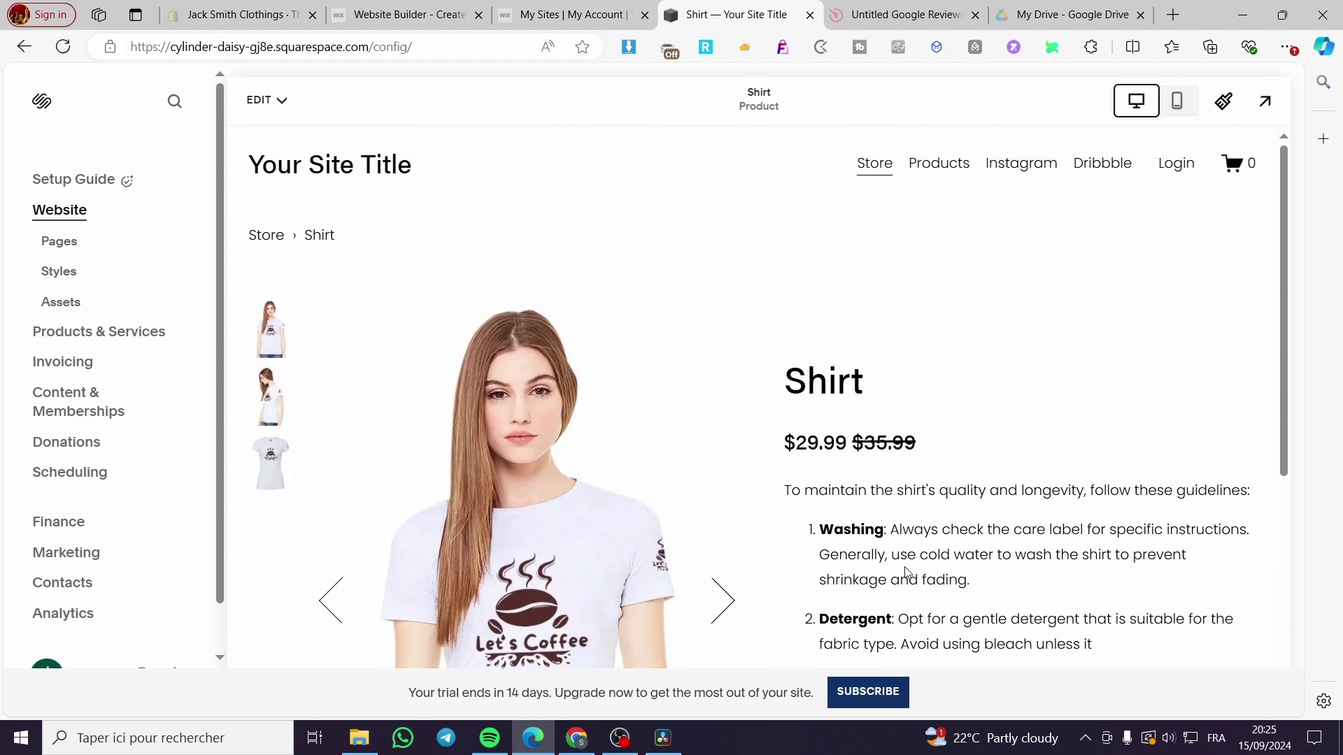
scroll(933, 534, "down", 5)
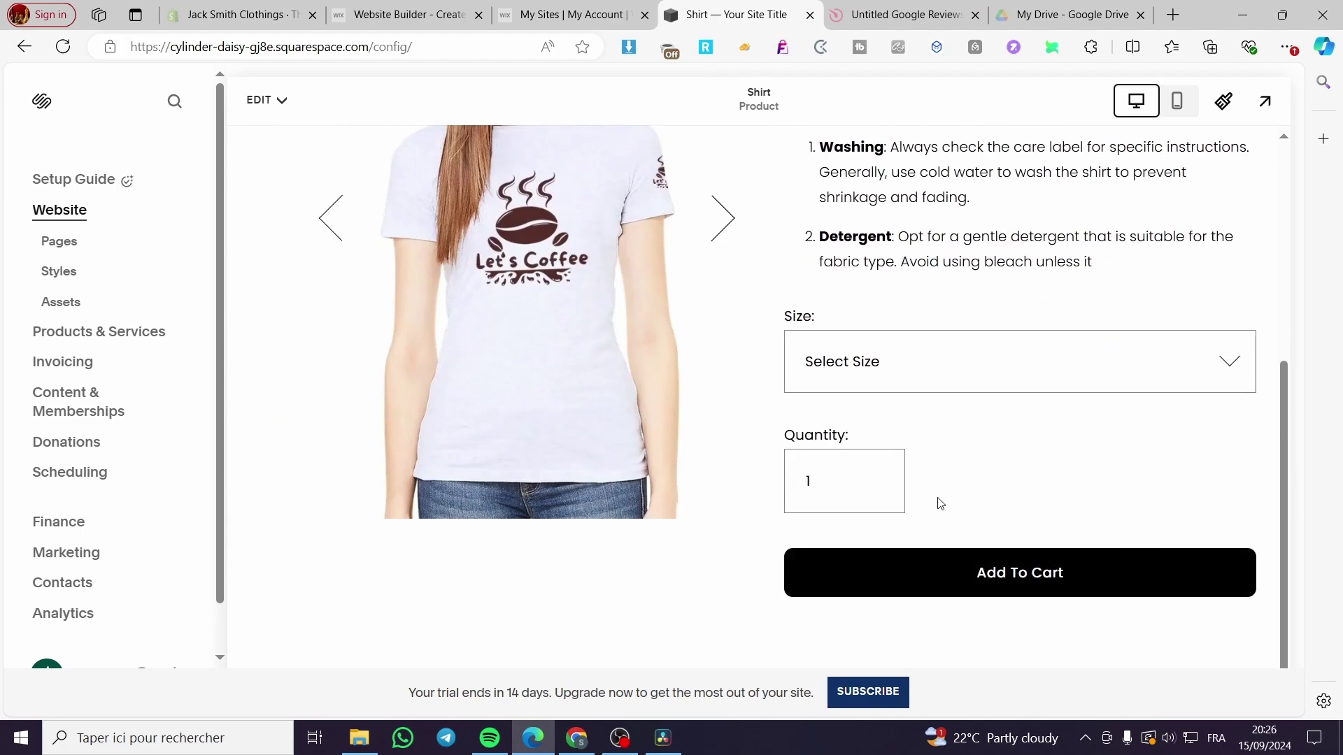
scroll(948, 504, "up", 5)
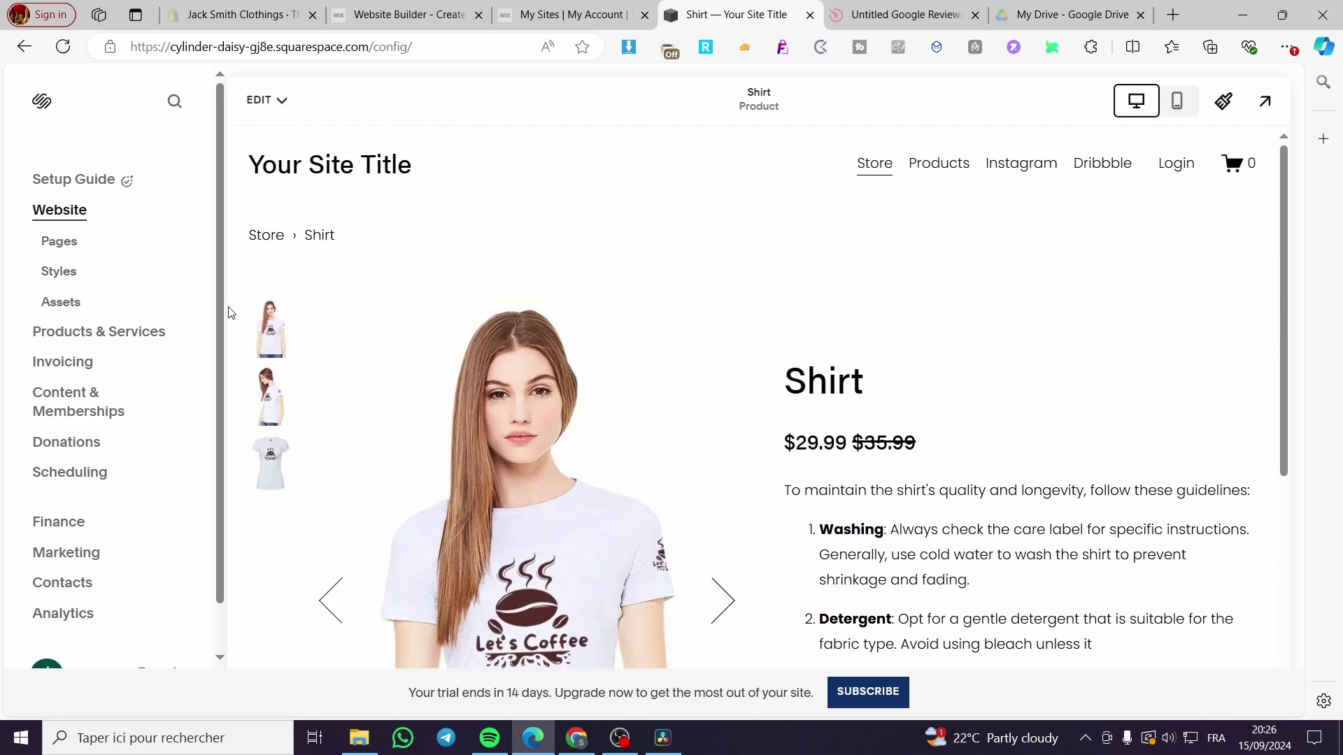
Open the Art Gif card from the store's downloadable products for editing.
scroll(628, 397, "down", 5)
scroll(629, 395, "up", 5)
left_click(120, 337)
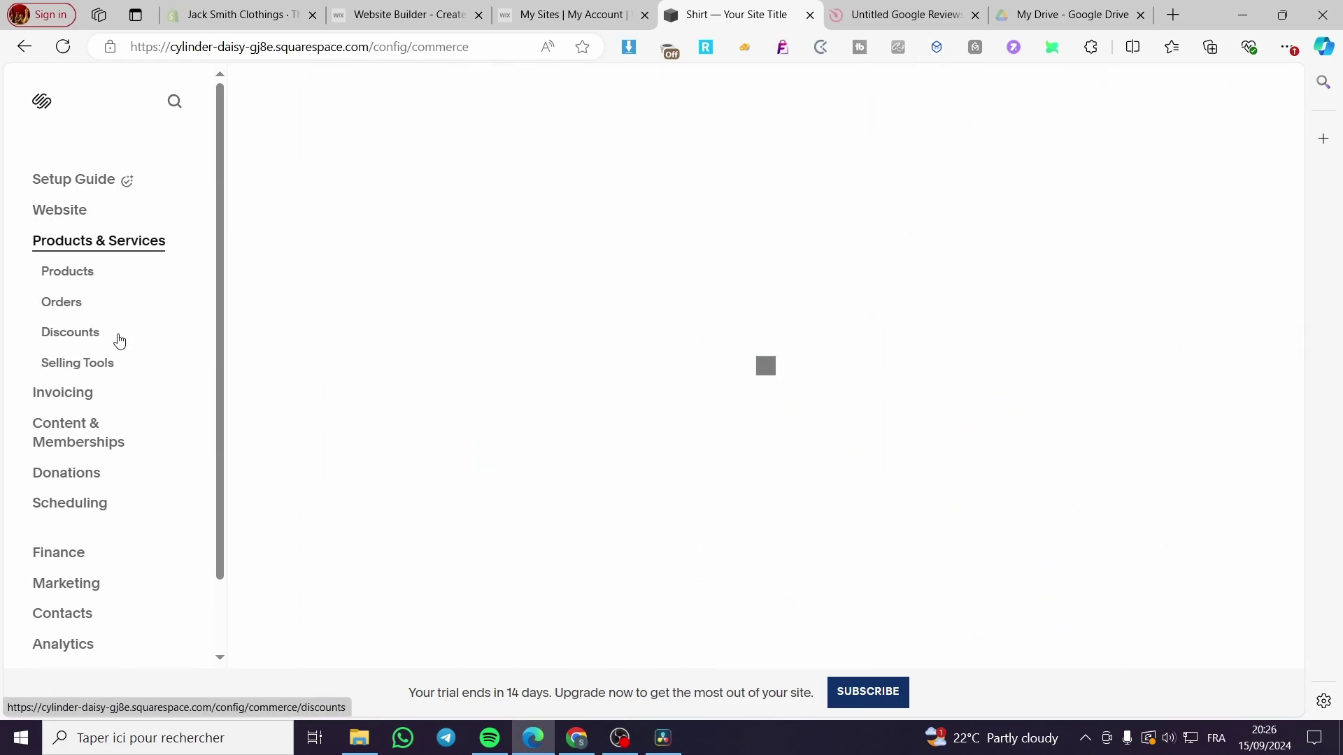
left_click(79, 279)
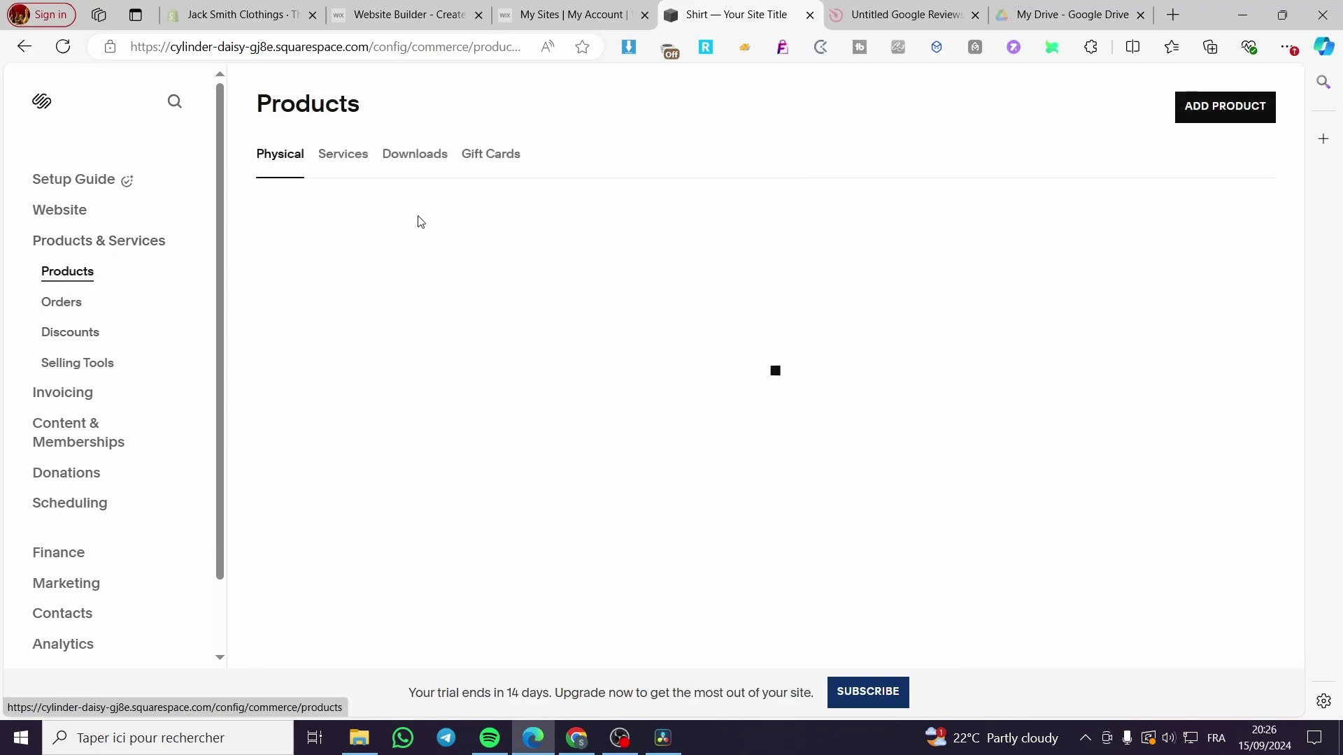
left_click(438, 161)
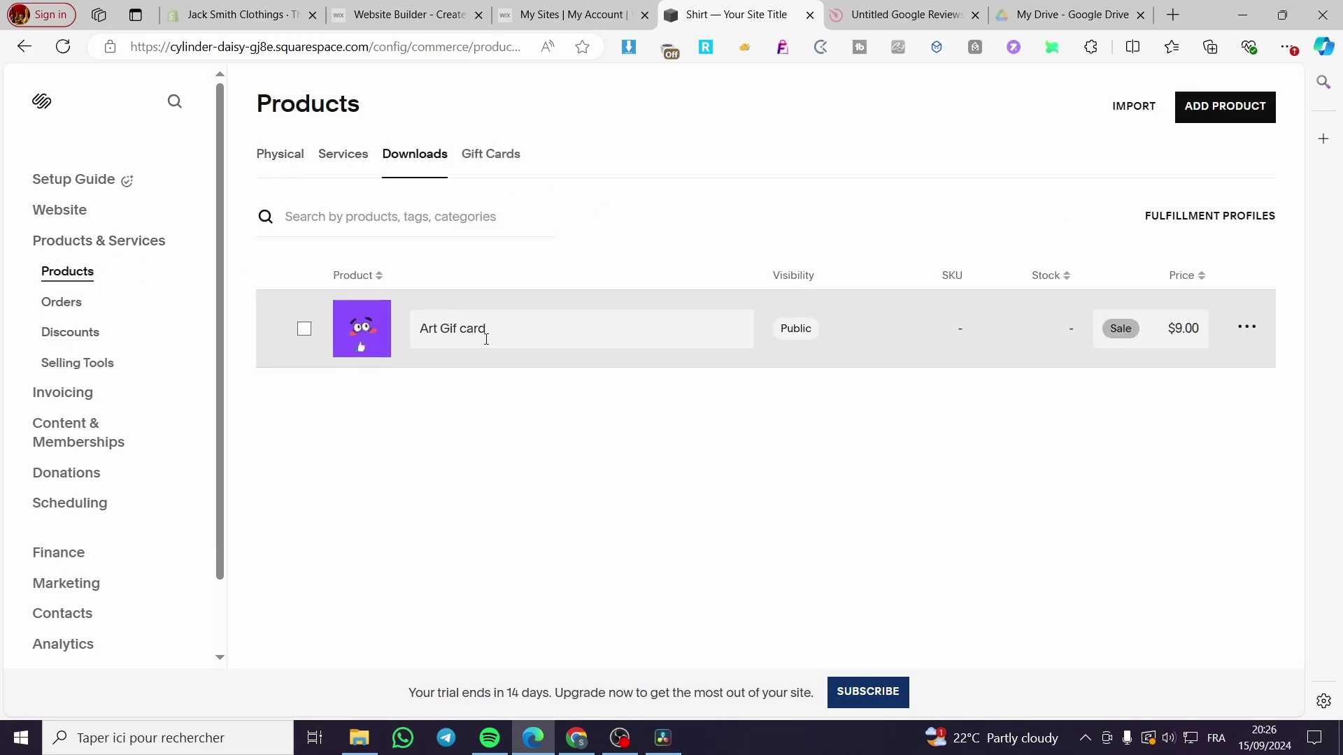
left_click(349, 328)
Enable a custom purchase button label for the Art Gif card, keep the text Add To Cart, apply it and save the product.
scroll(930, 359, "down", 15)
scroll(828, 339, "down", 5)
scroll(827, 339, "up", 3)
left_click(456, 463)
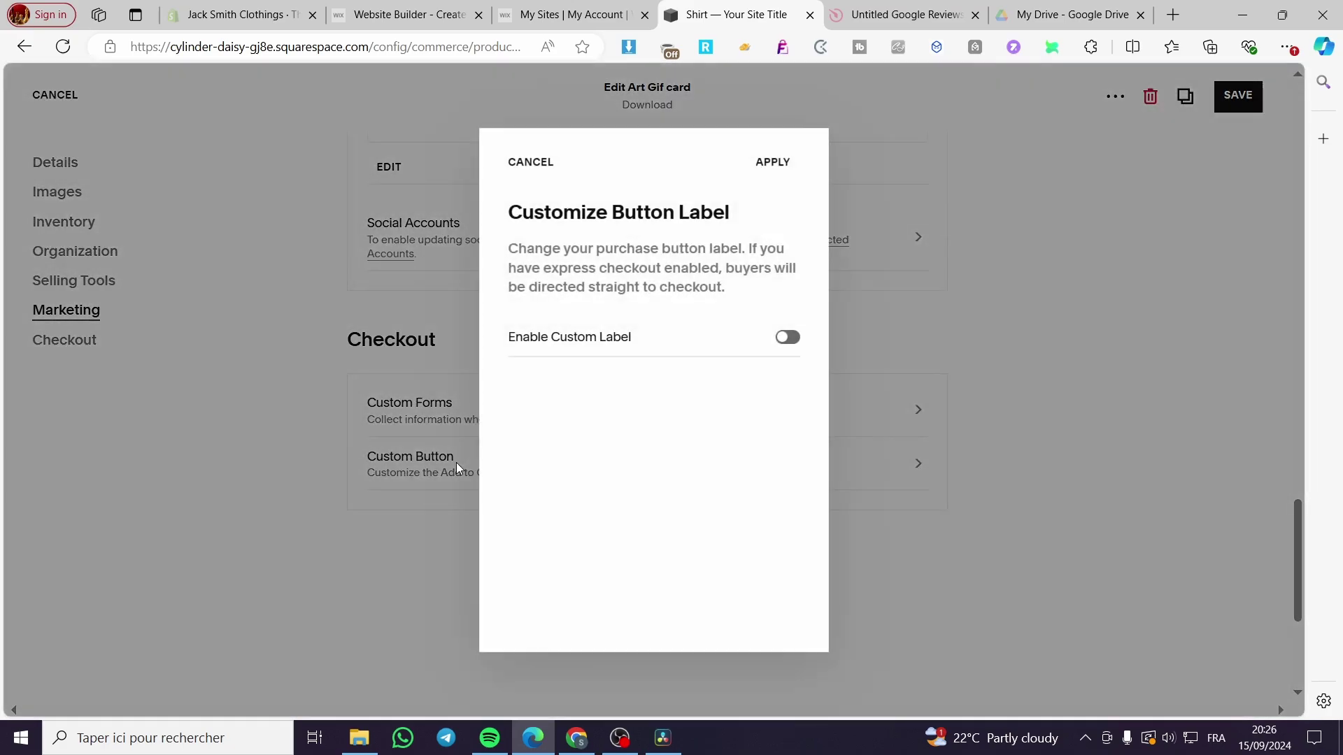
left_click(789, 339)
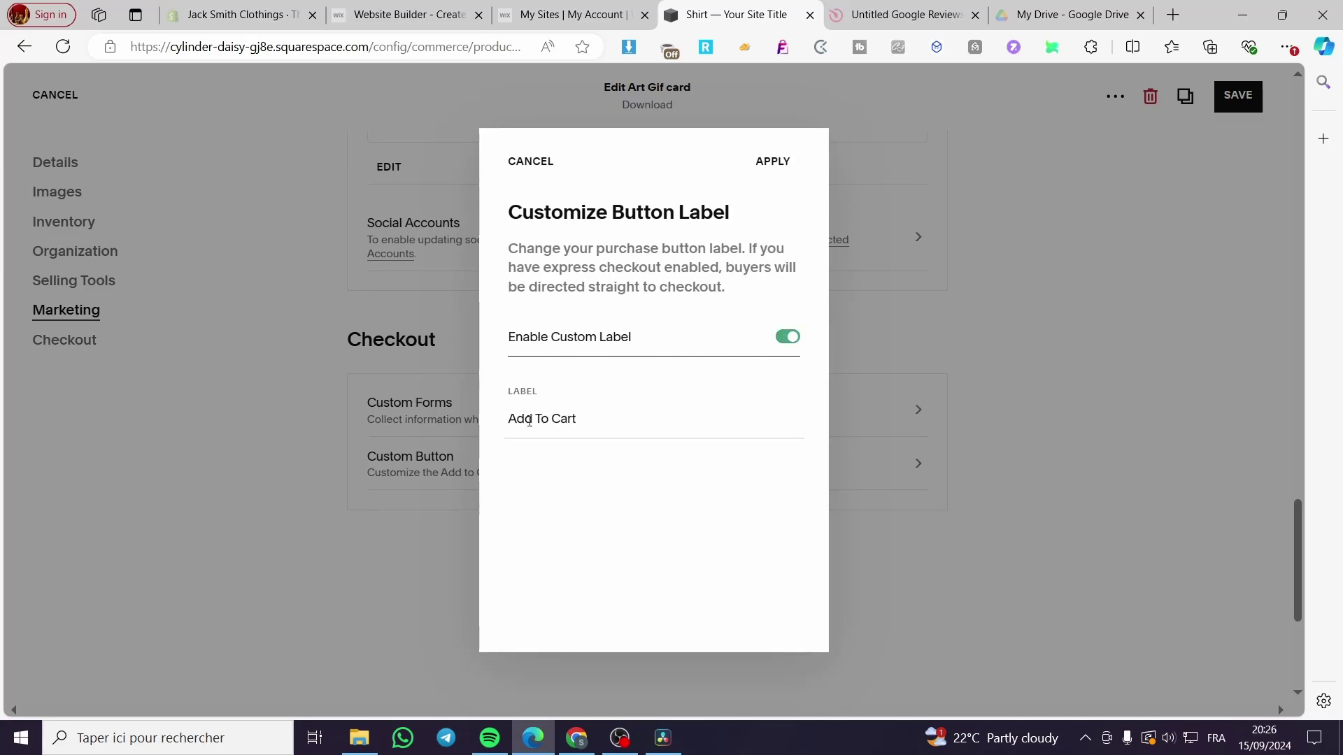
left_click(766, 161)
left_click(1238, 96)
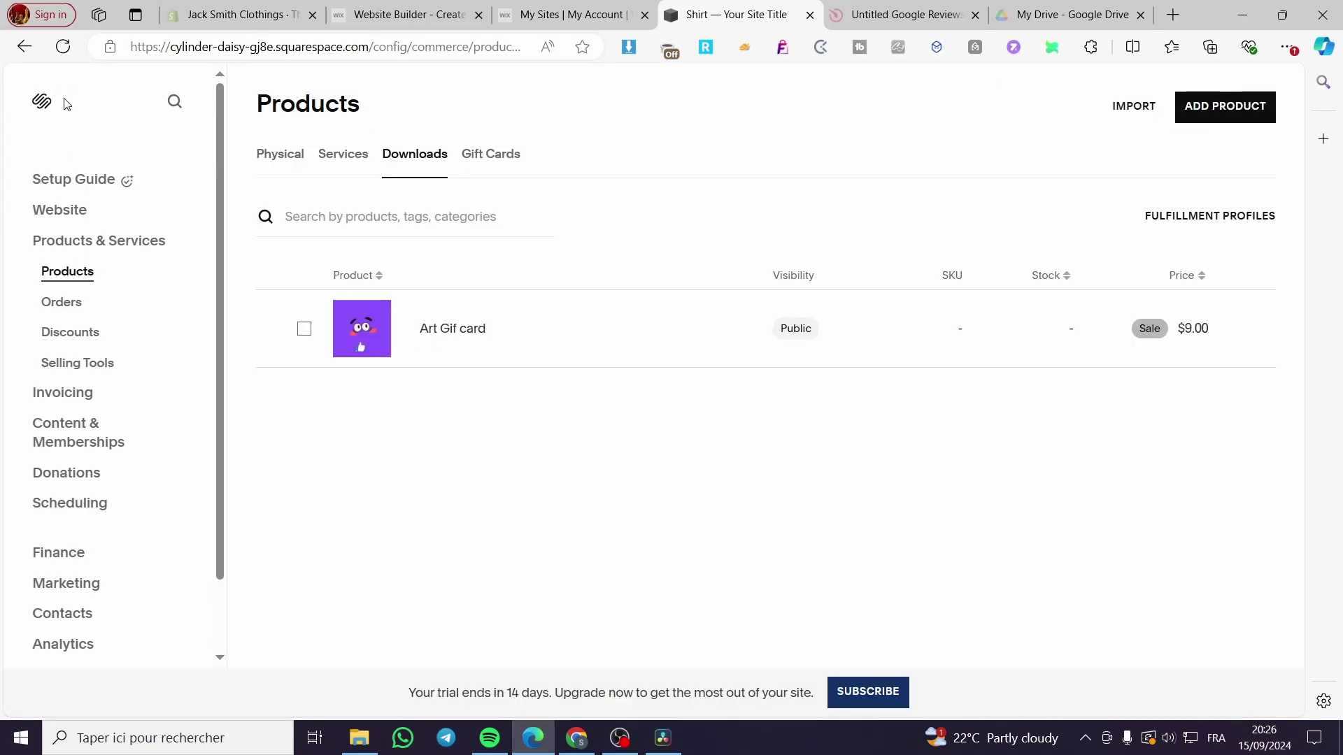
Return to the website preview, open the Art Gif card from the Store page and check its price, description and cart button.
left_click(42, 103)
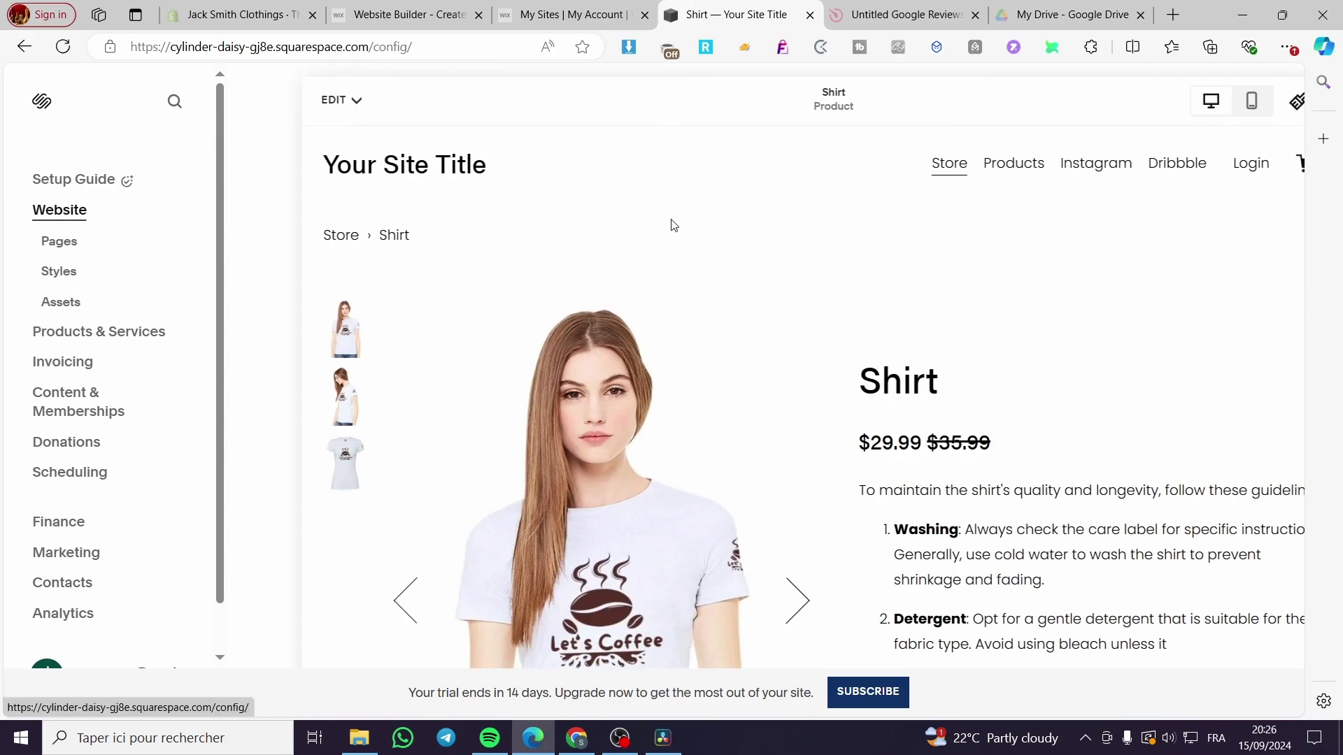
left_click(874, 167)
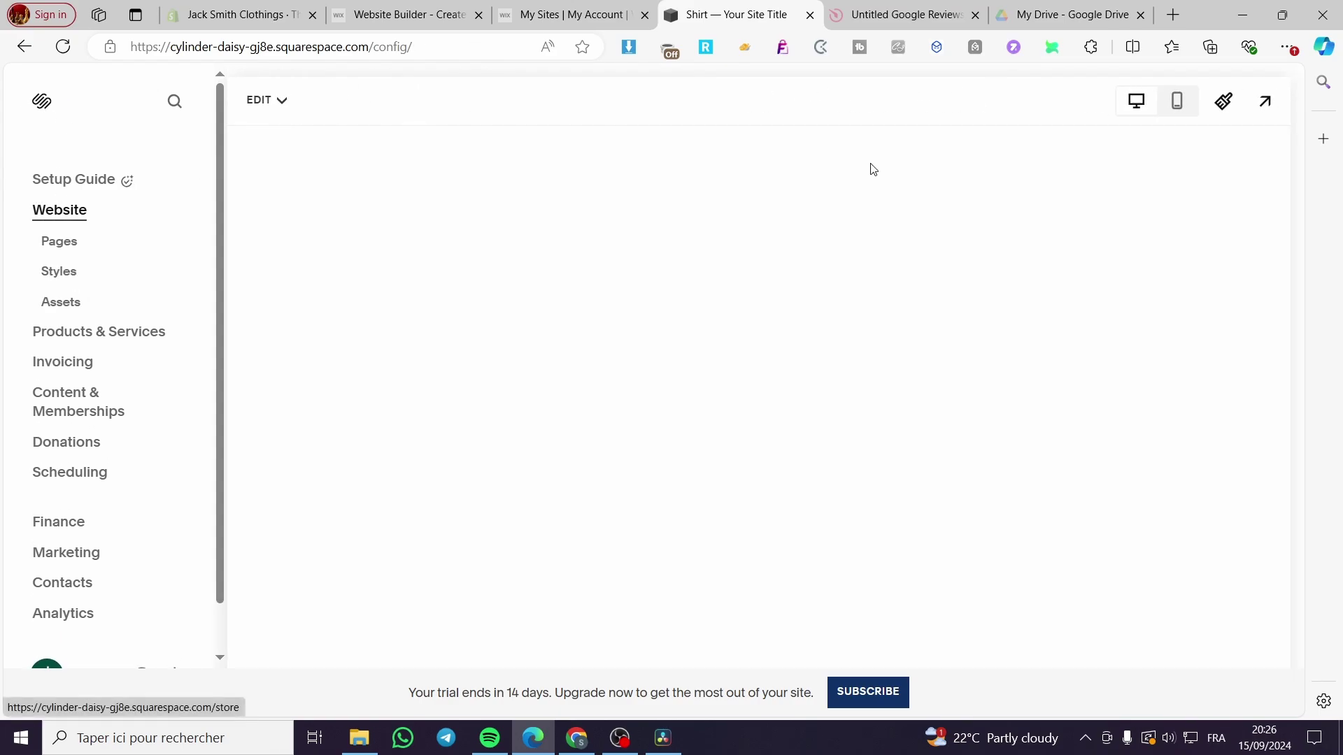
scroll(808, 364, "down", 1)
scroll(810, 399, "down", 1)
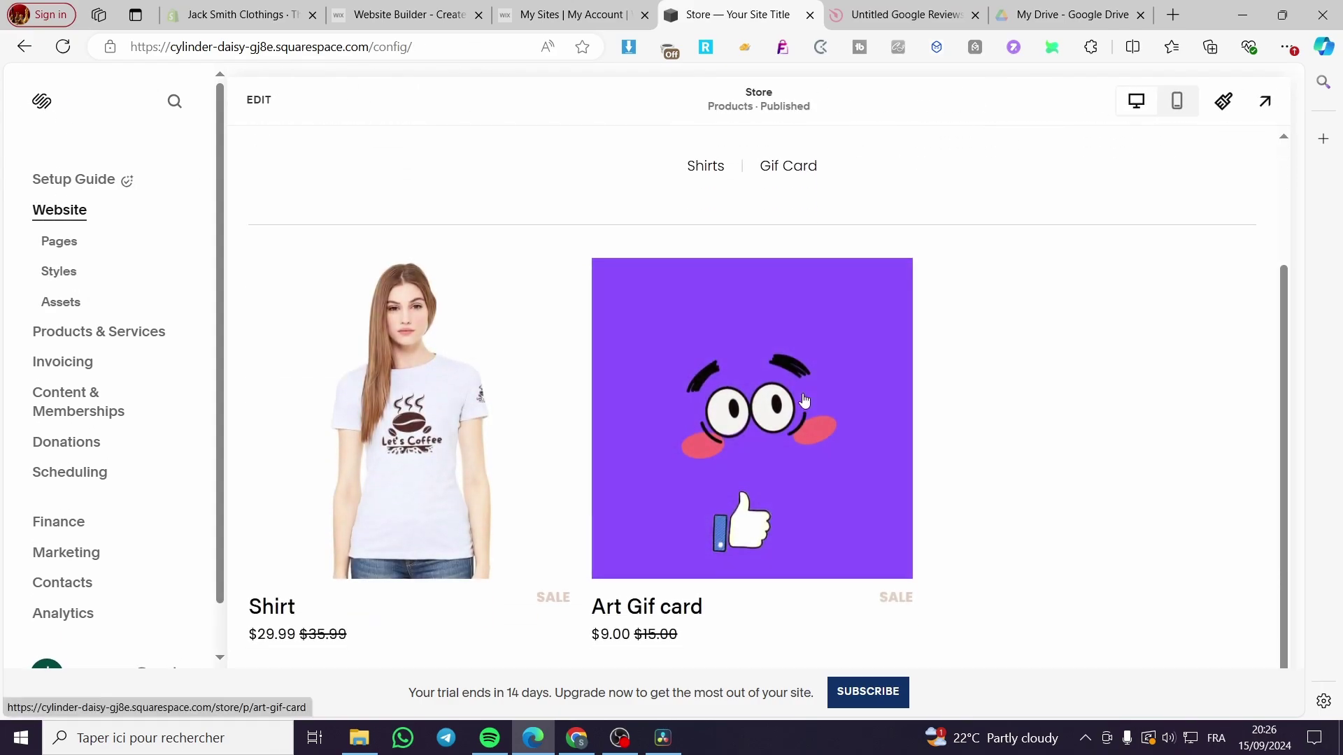
left_click(791, 402)
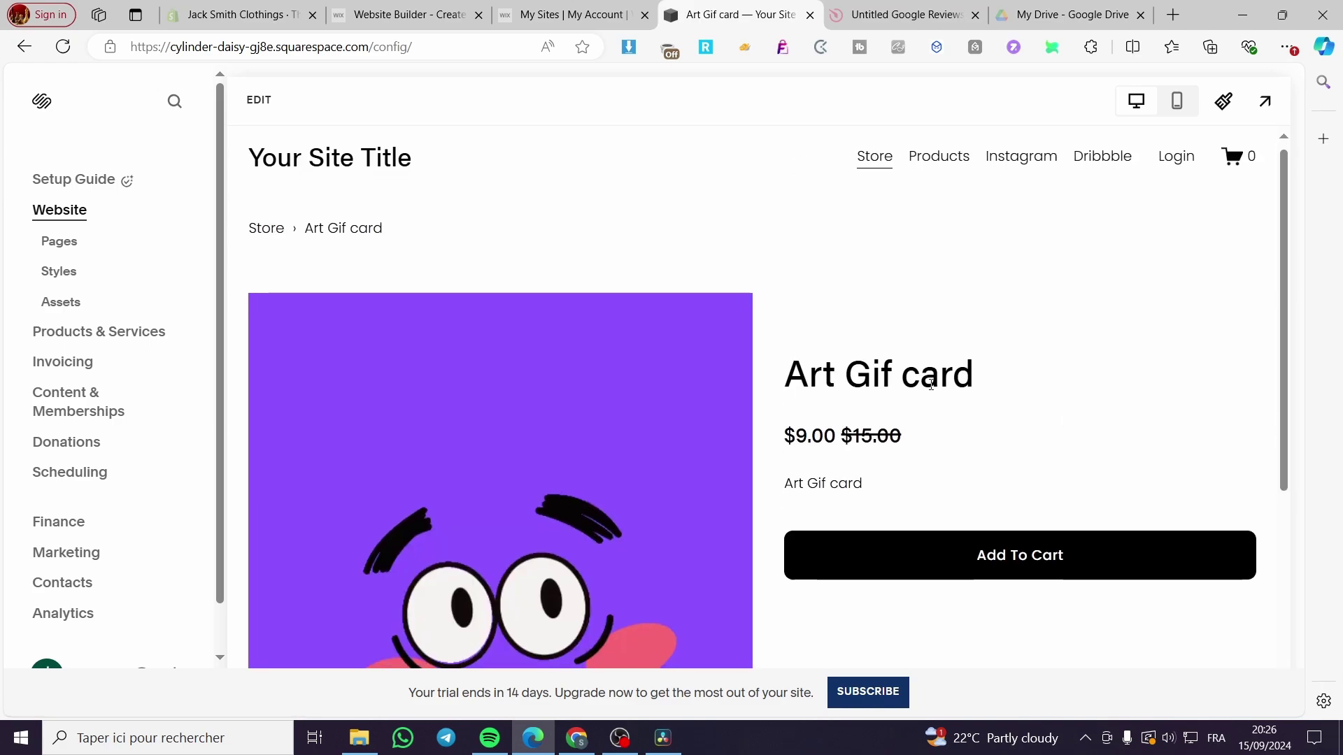
scroll(1109, 417, "down", 4)
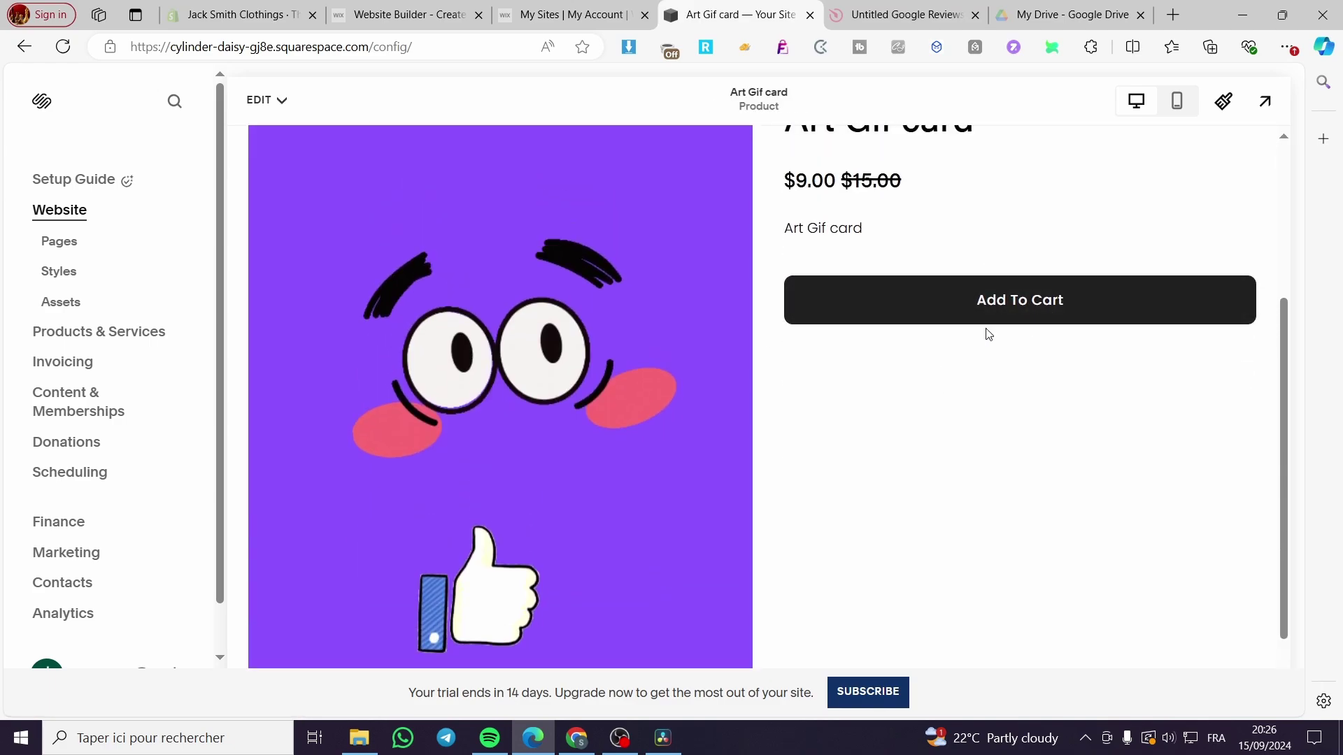